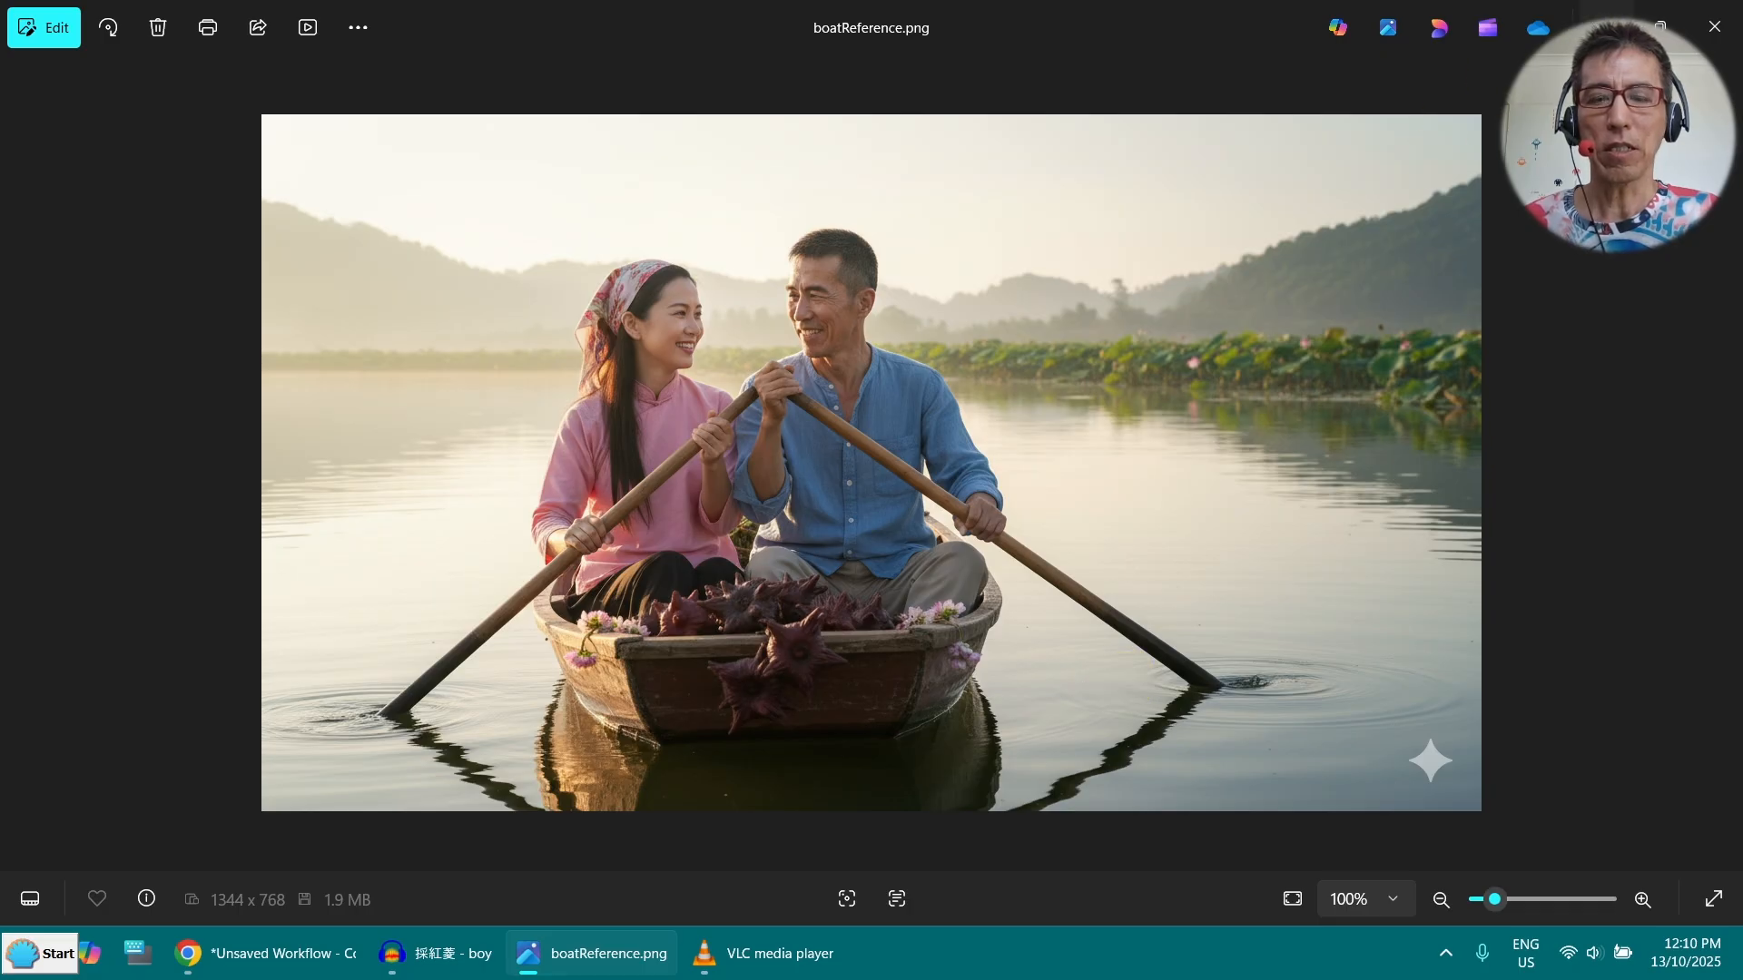
Switch to VLC media player, play I2v_staticBg.mp4 with a pause partway through, and minimize the player
left_click(1607, 27)
left_click(762, 953)
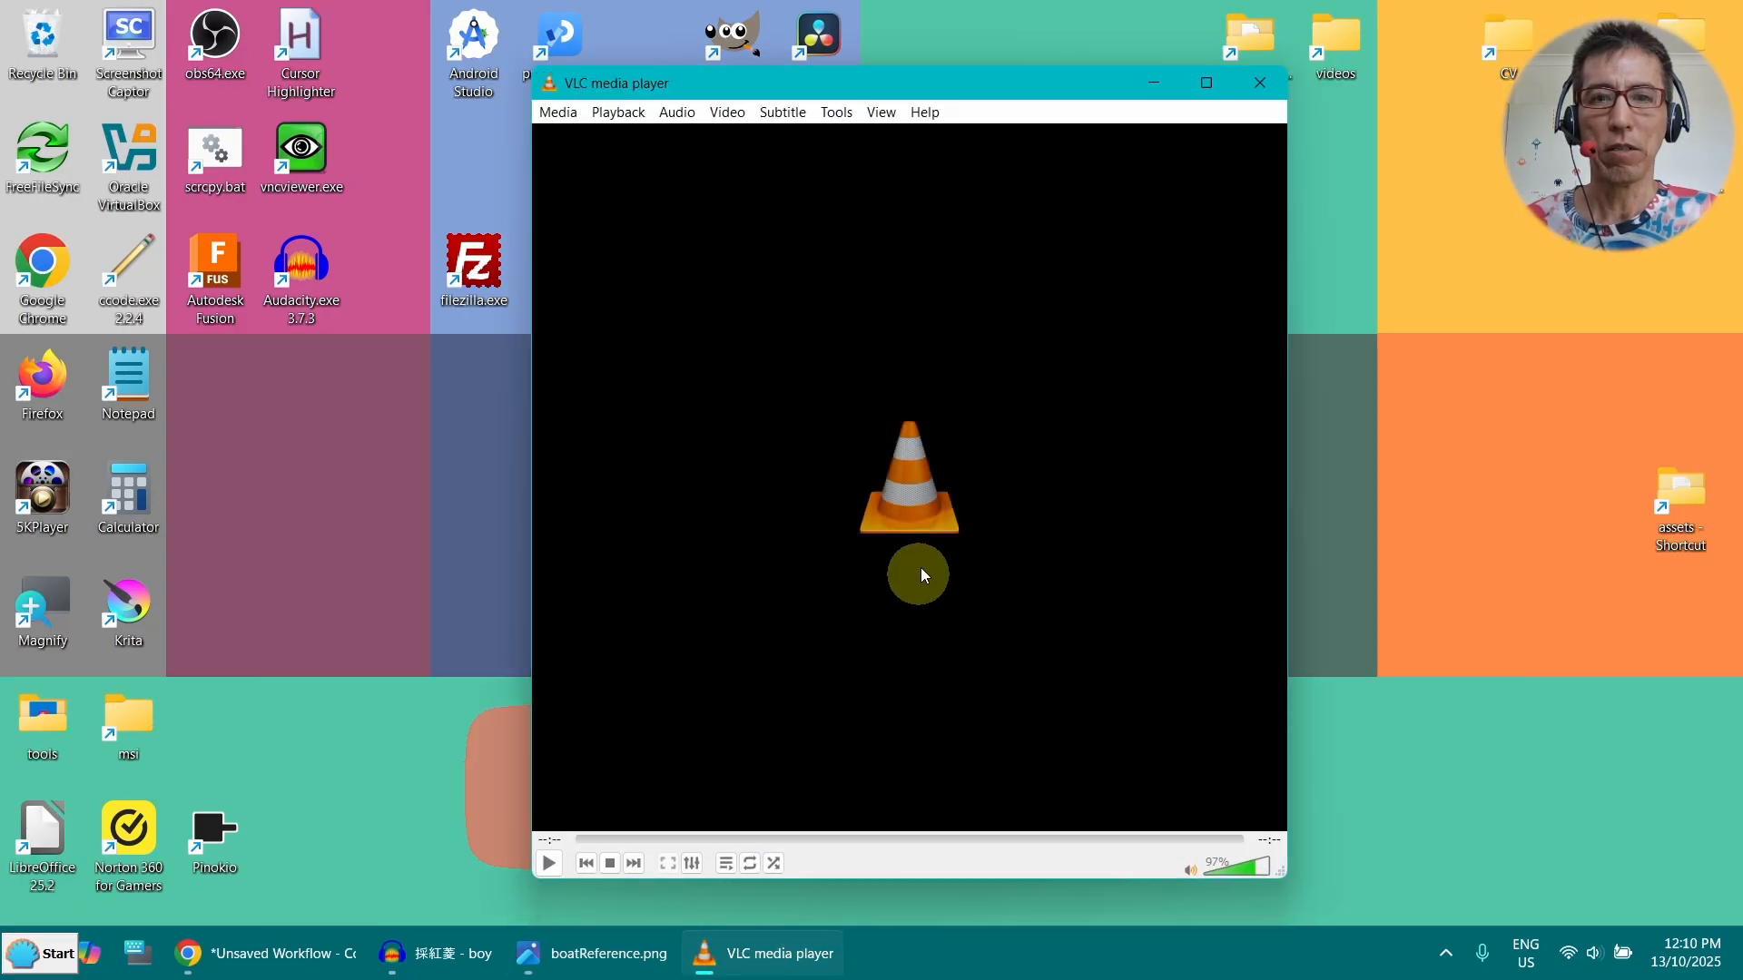
left_click(553, 862)
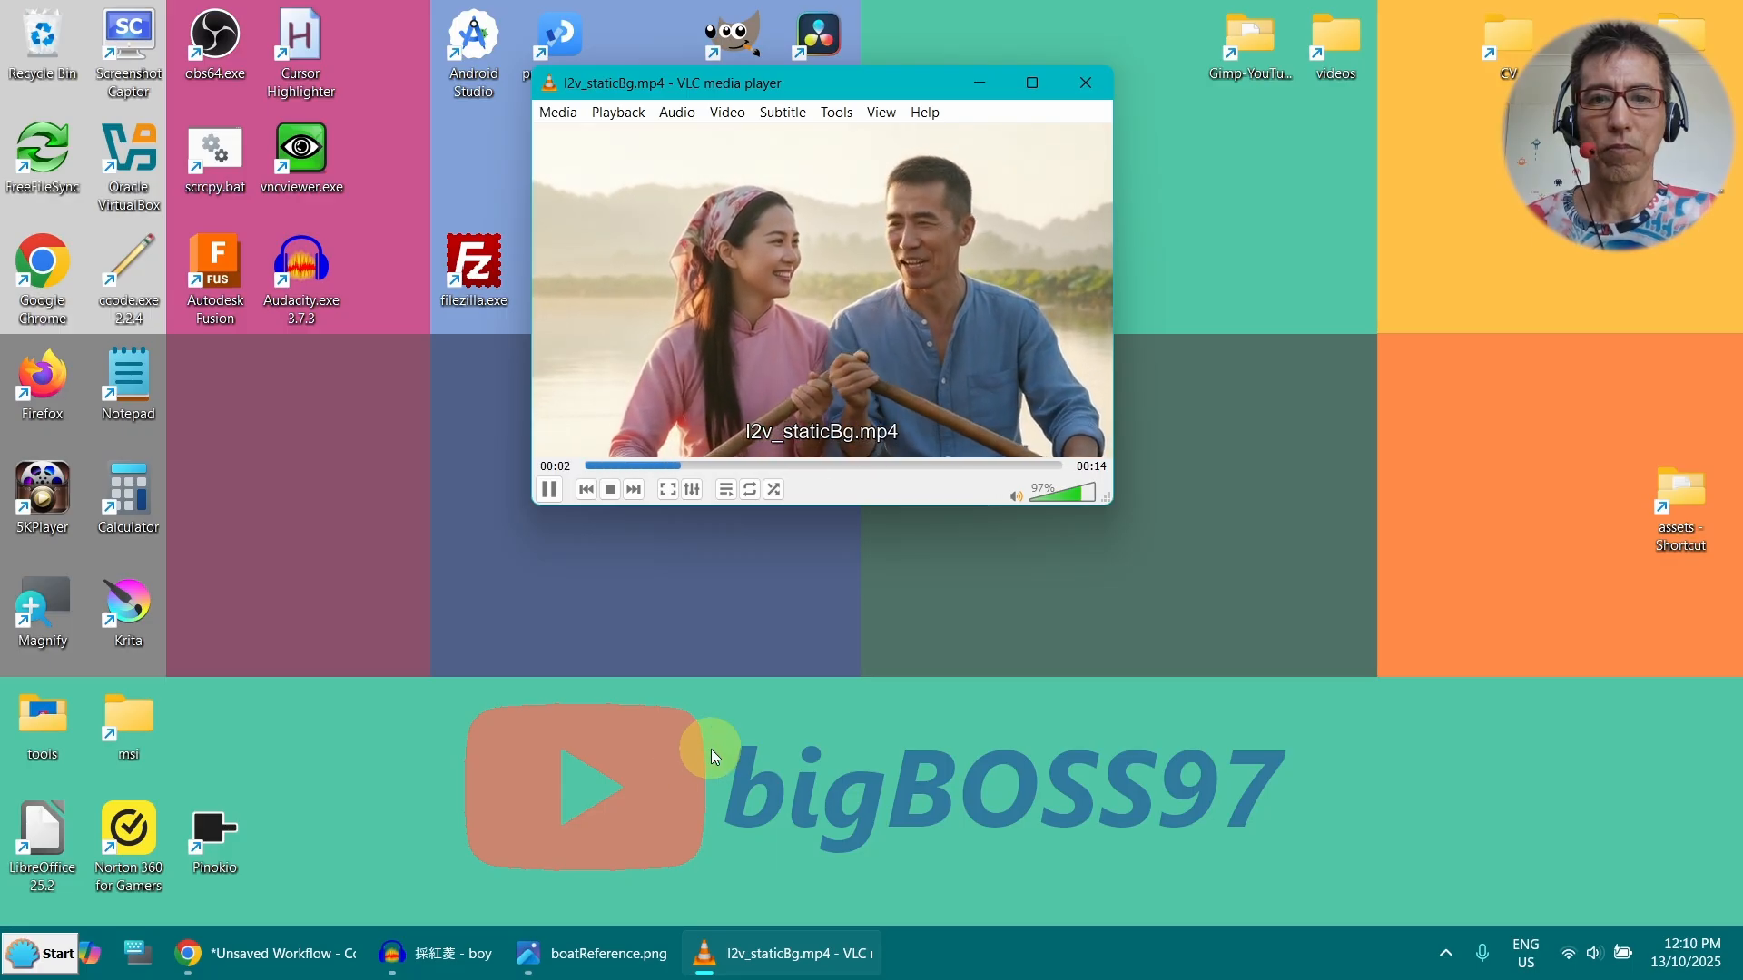
left_click(549, 490)
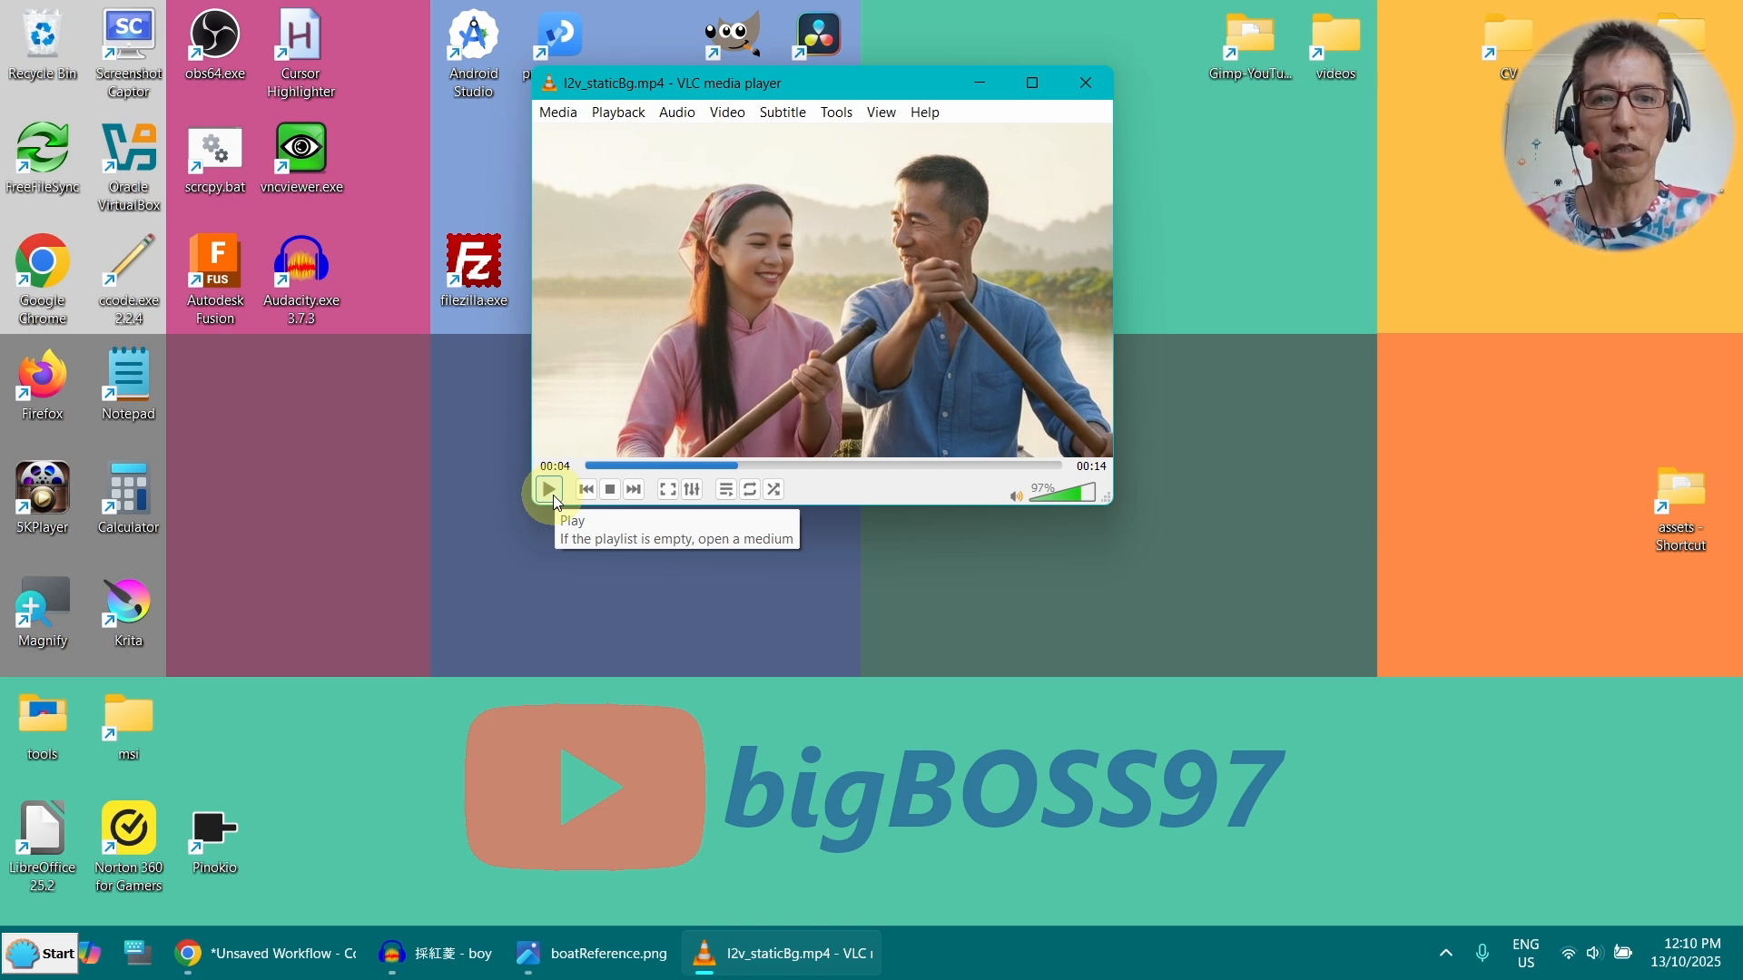
left_click(549, 490)
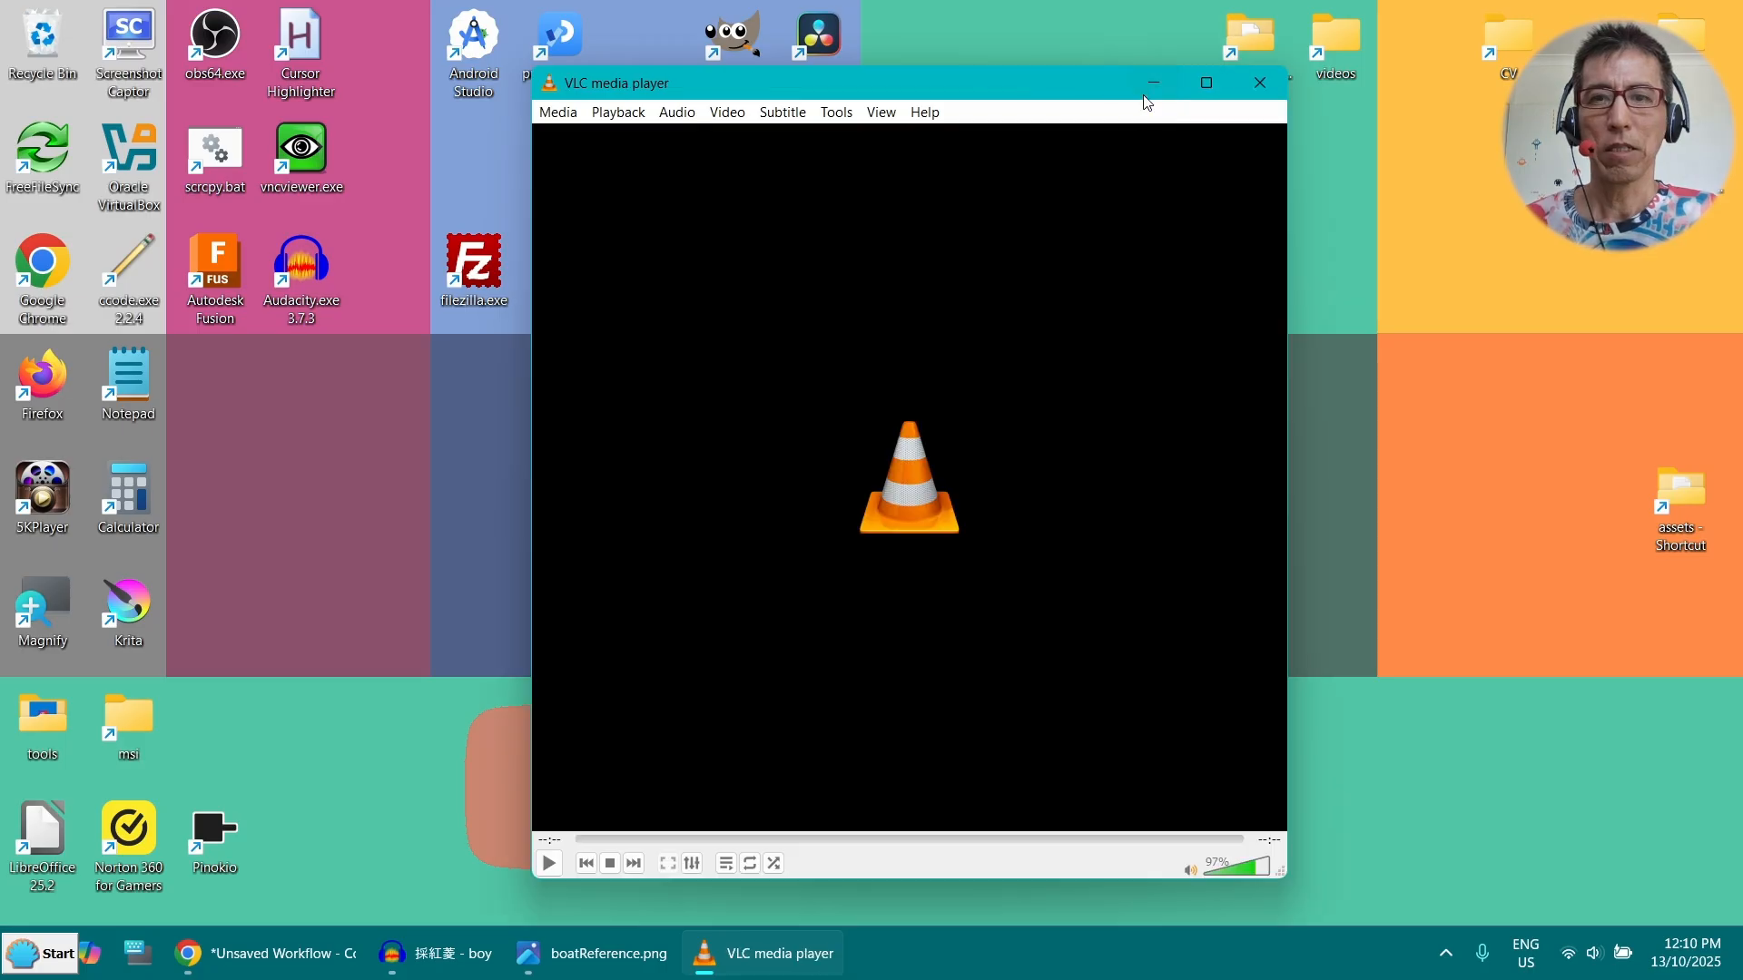
left_click(1142, 93)
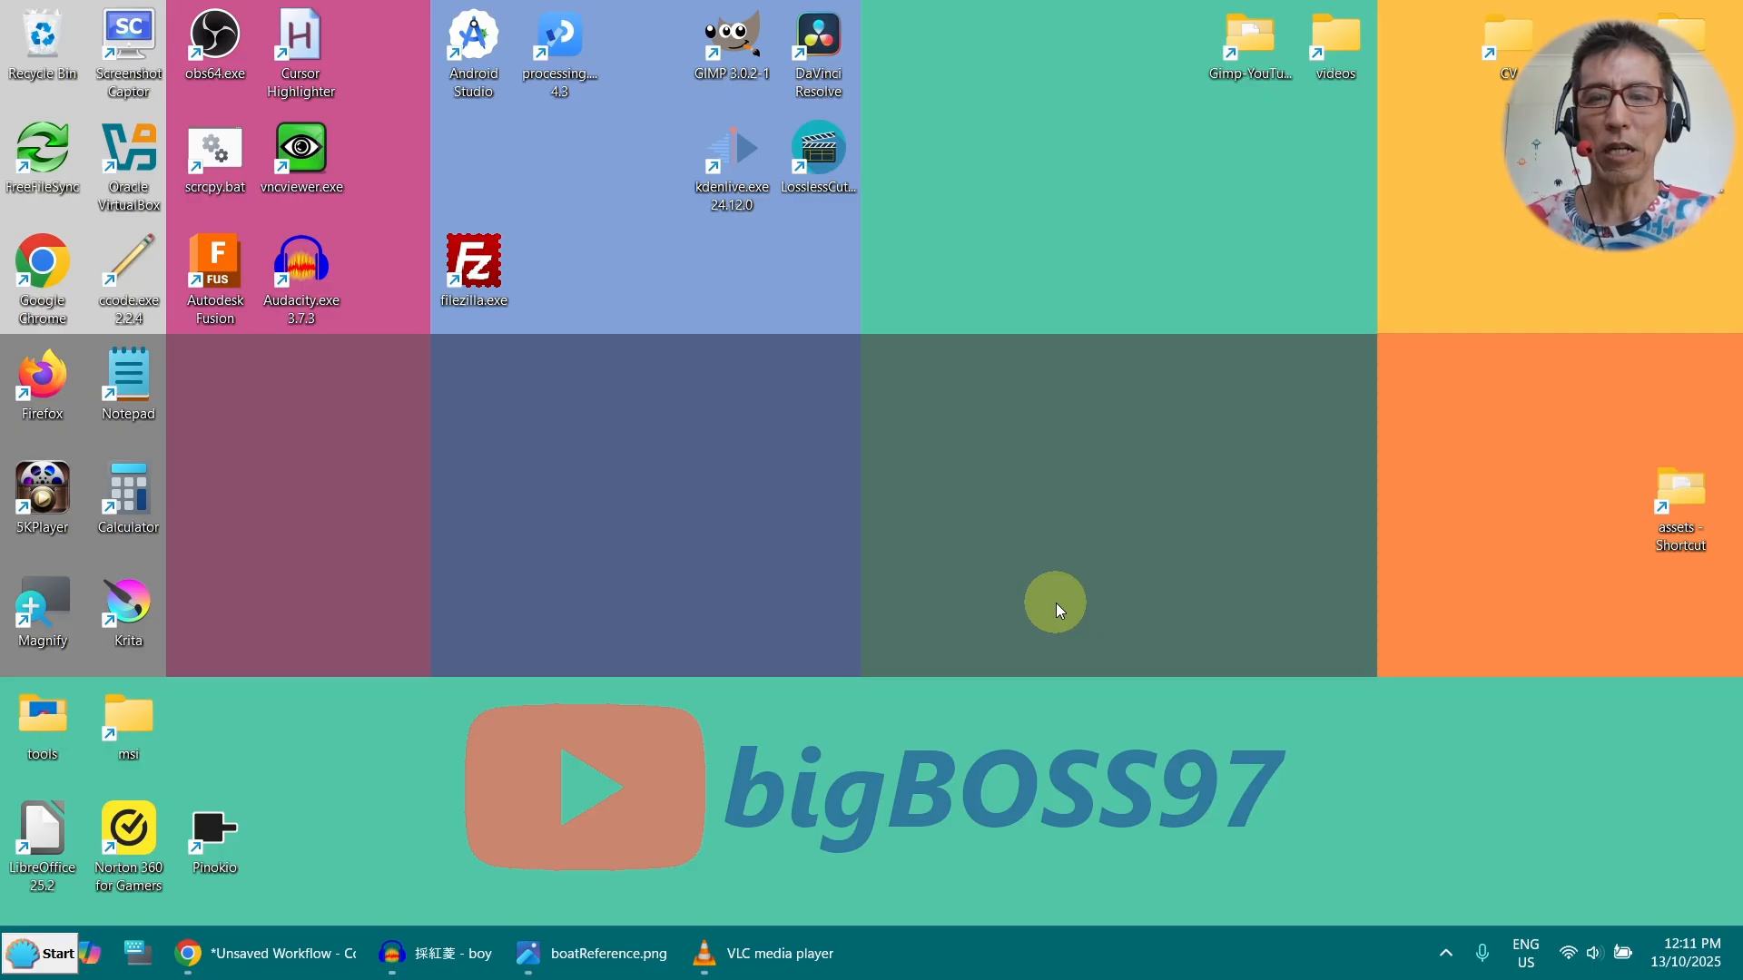
View the pond background images pondZoomOut.png and pondZoomIn.jpg in the photo viewer, comparing their framing
left_click(536, 953)
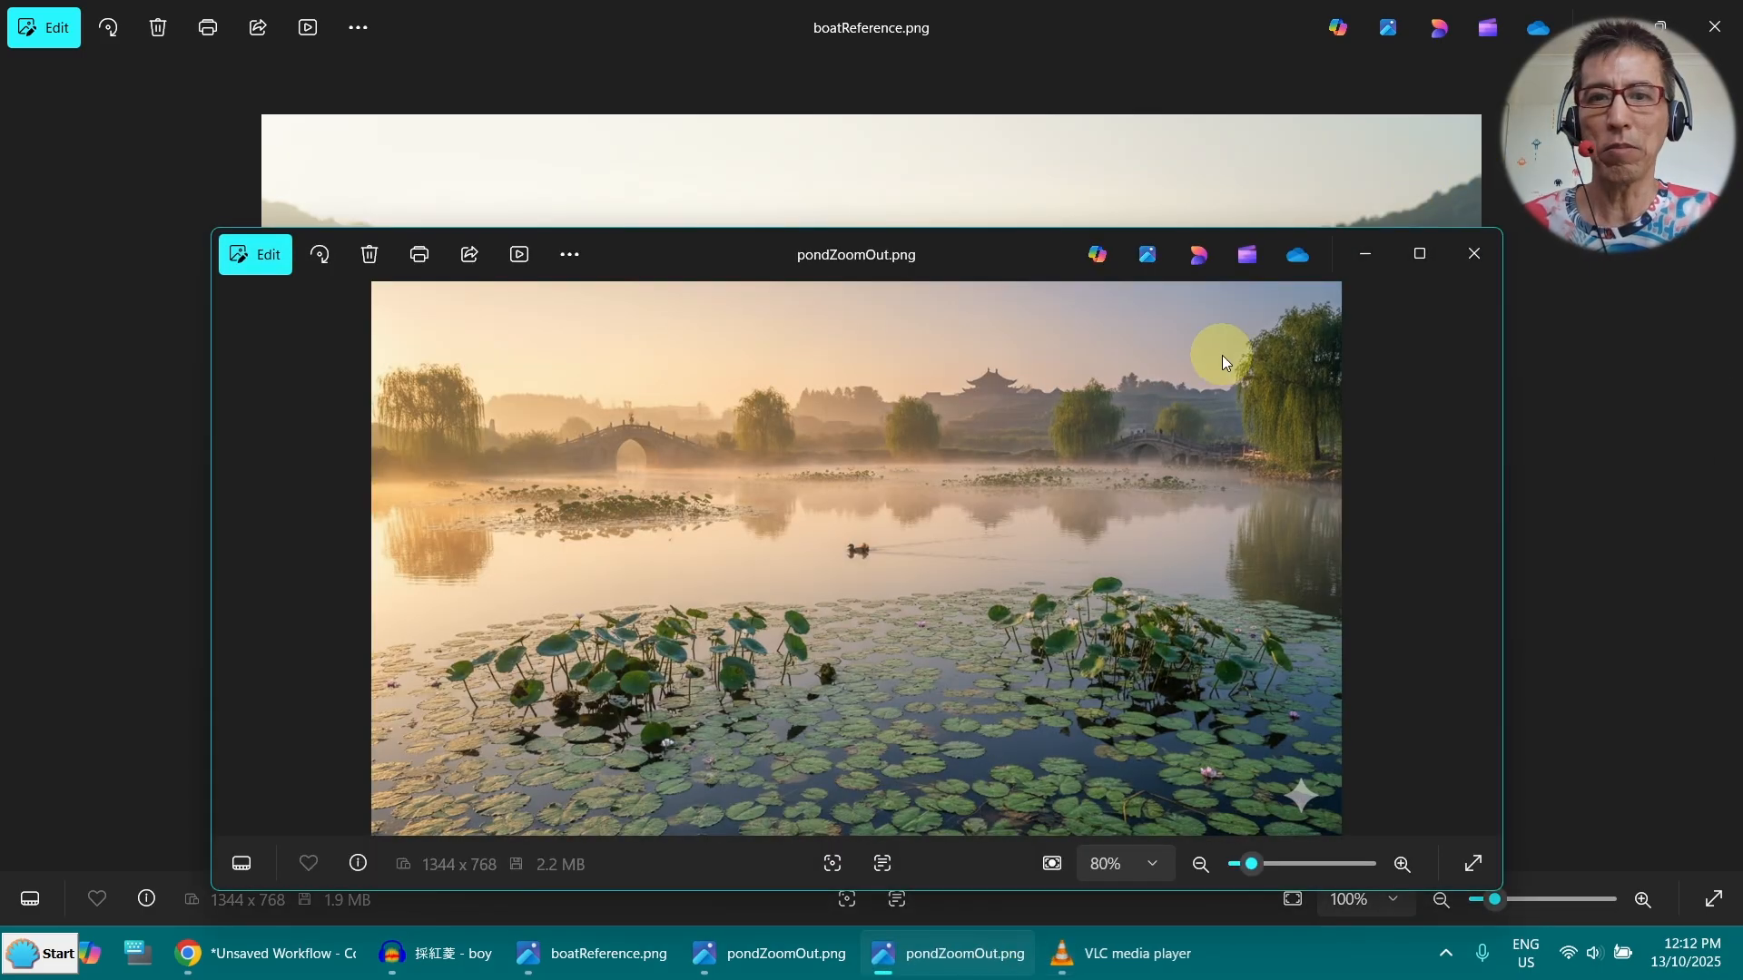
left_click(1418, 255)
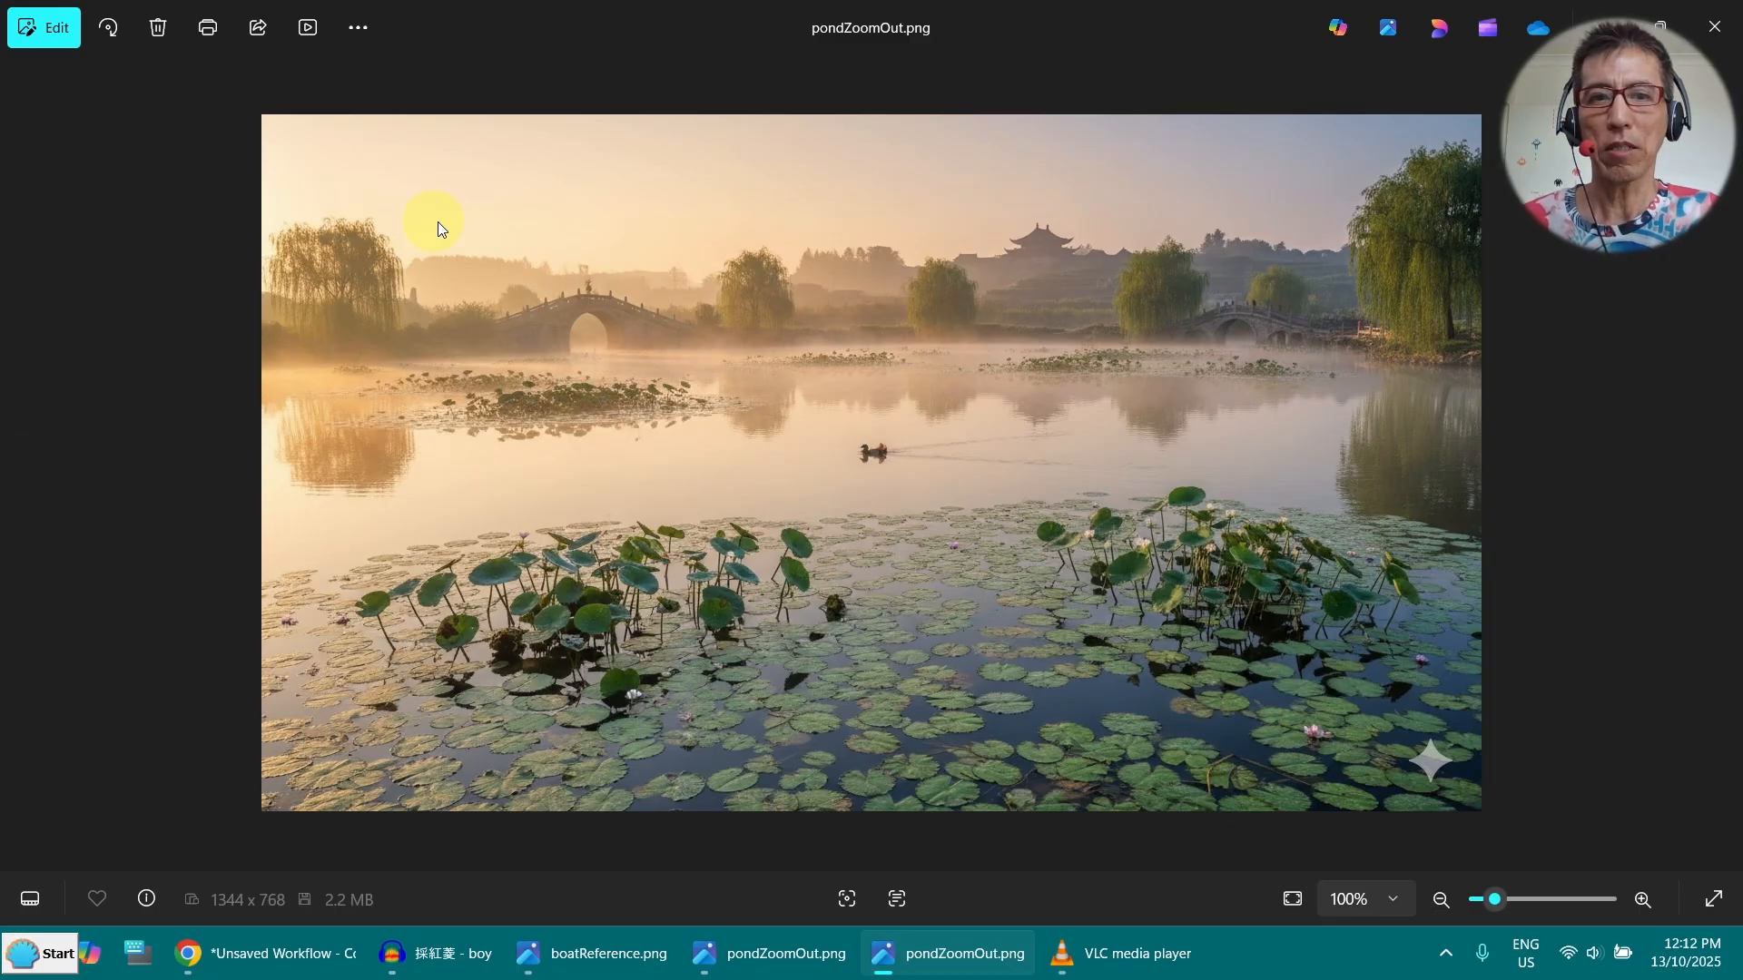
left_click(1615, 21)
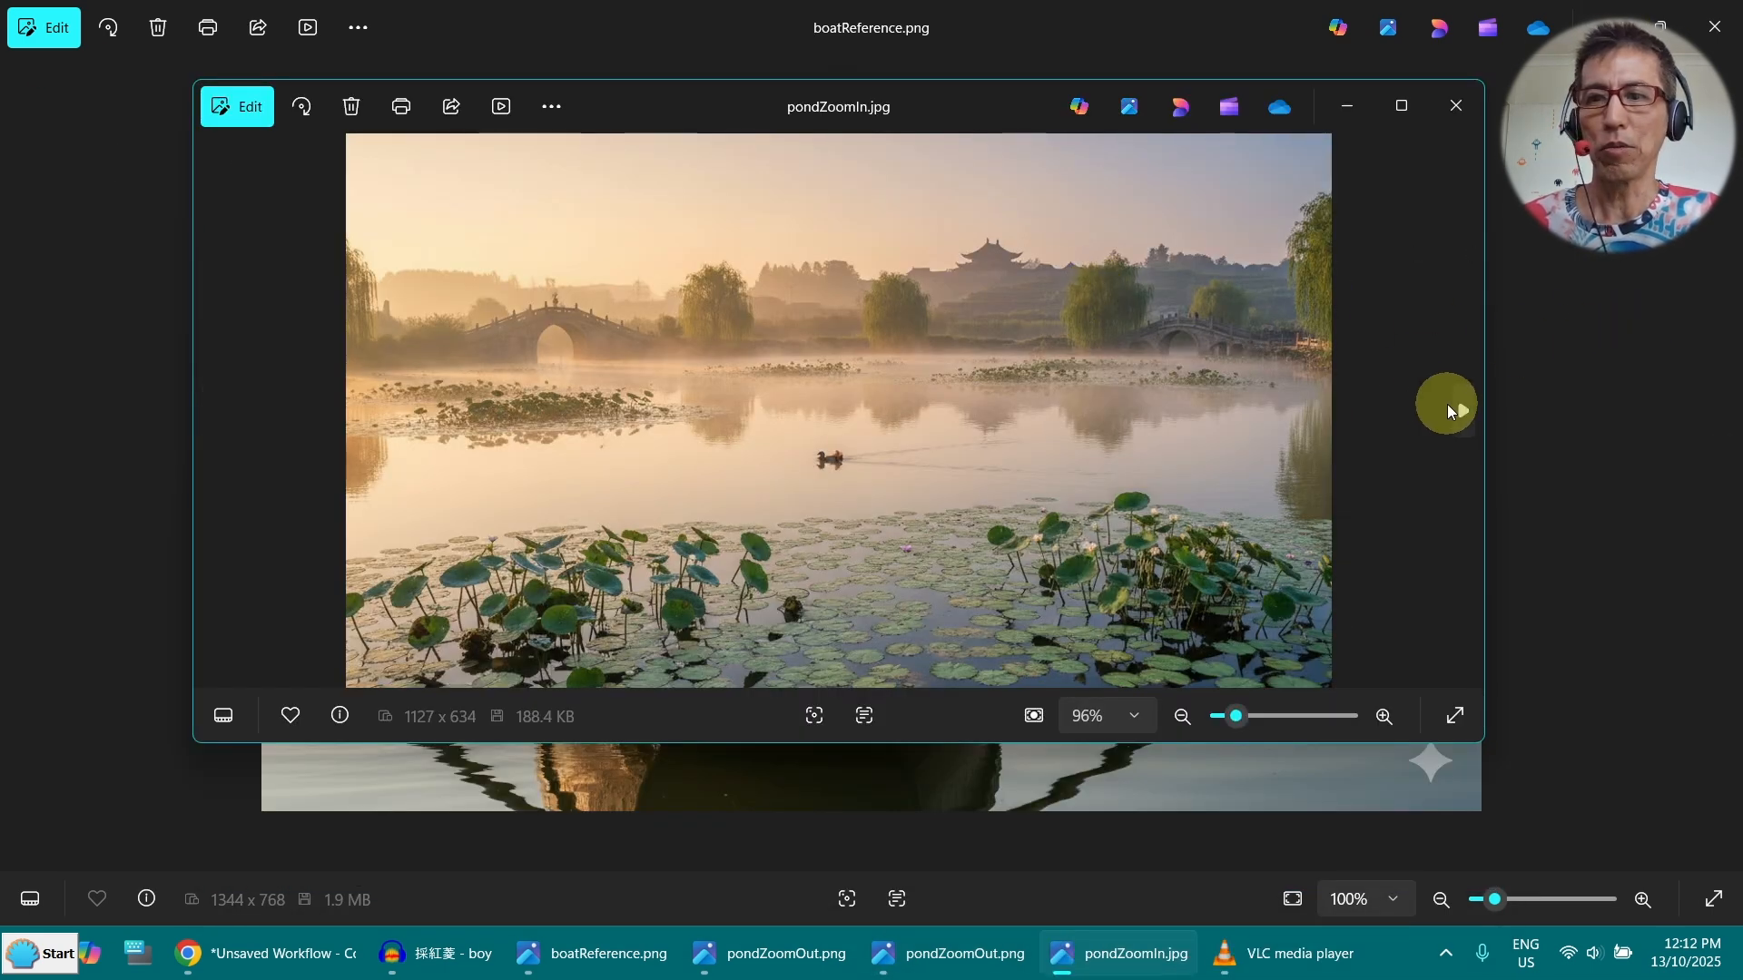
left_click(1465, 412)
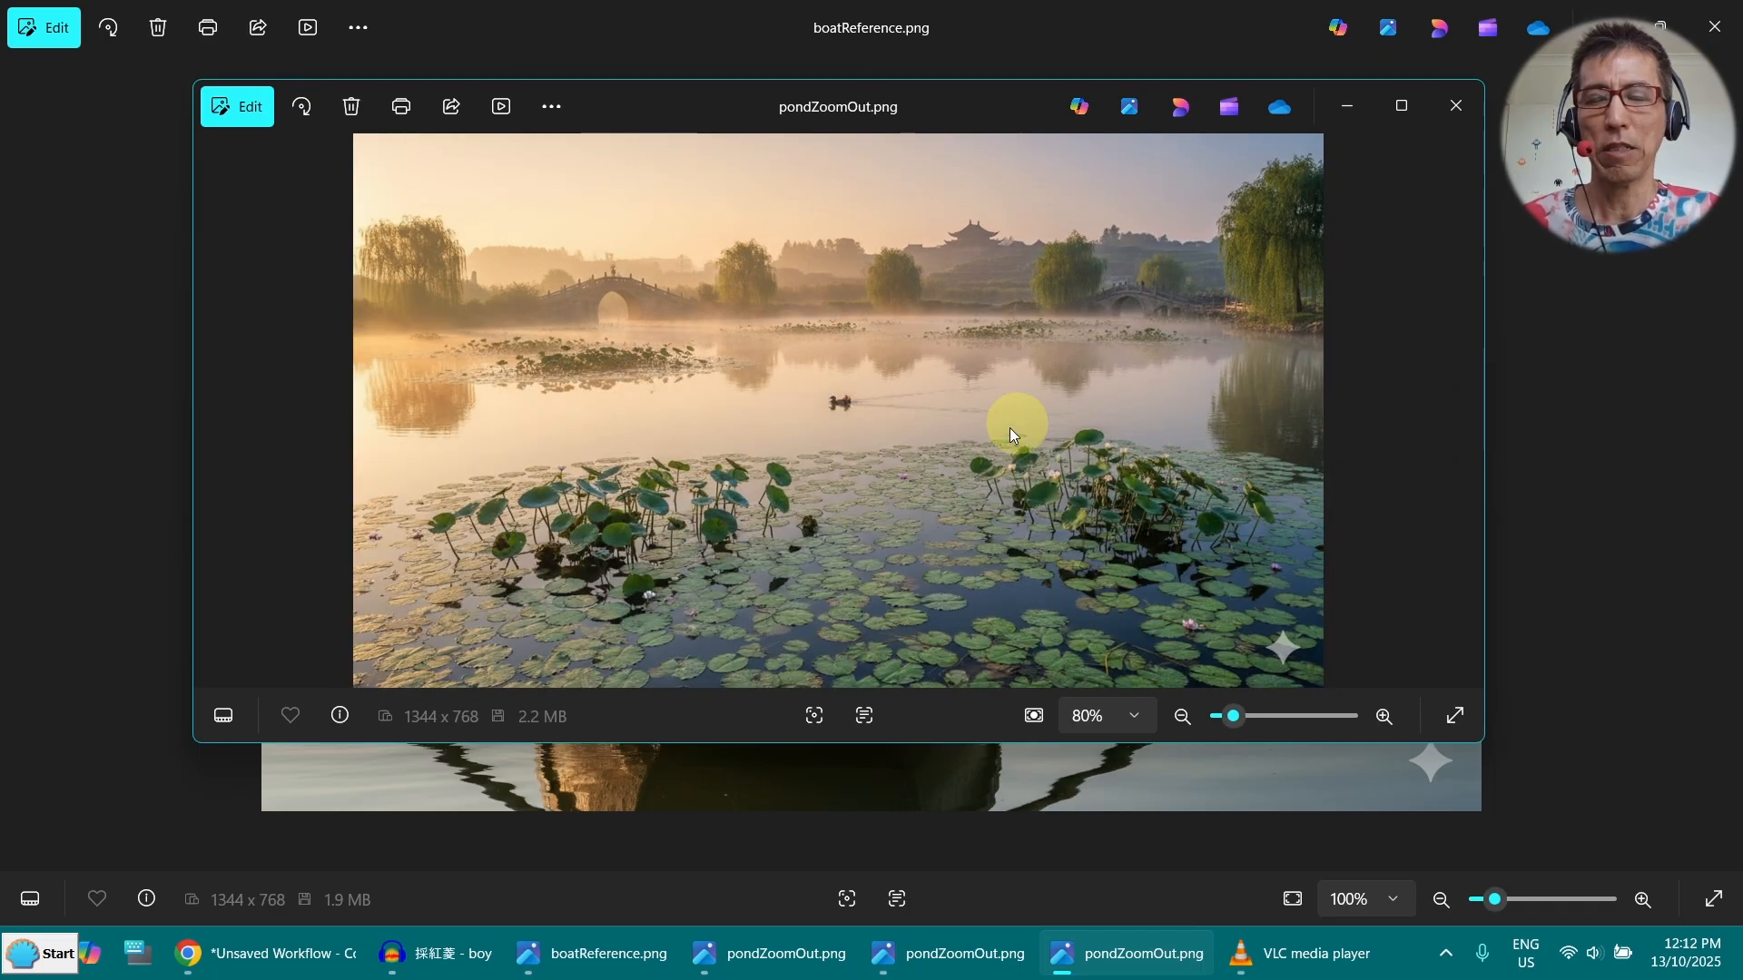
left_click(1345, 122)
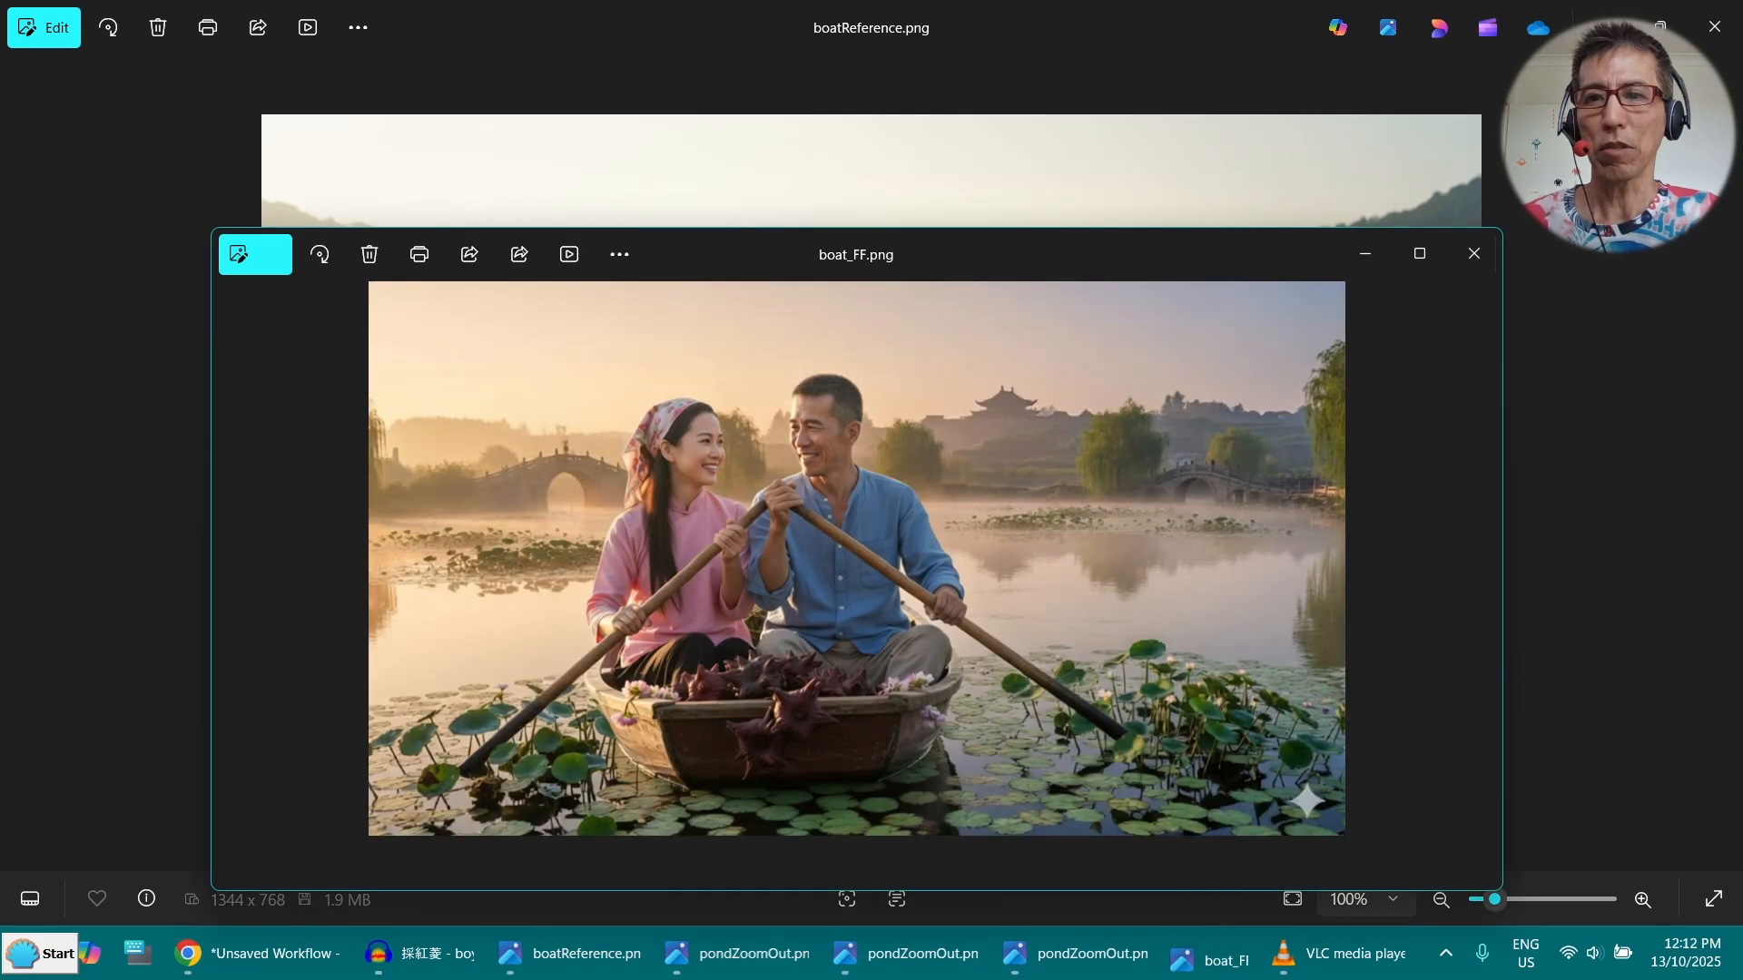
Compare the first and last frame images boat_FF.png and boat_LF.png, then minimize the open photo windows
left_click_drag(1052, 230, 1089, 33)
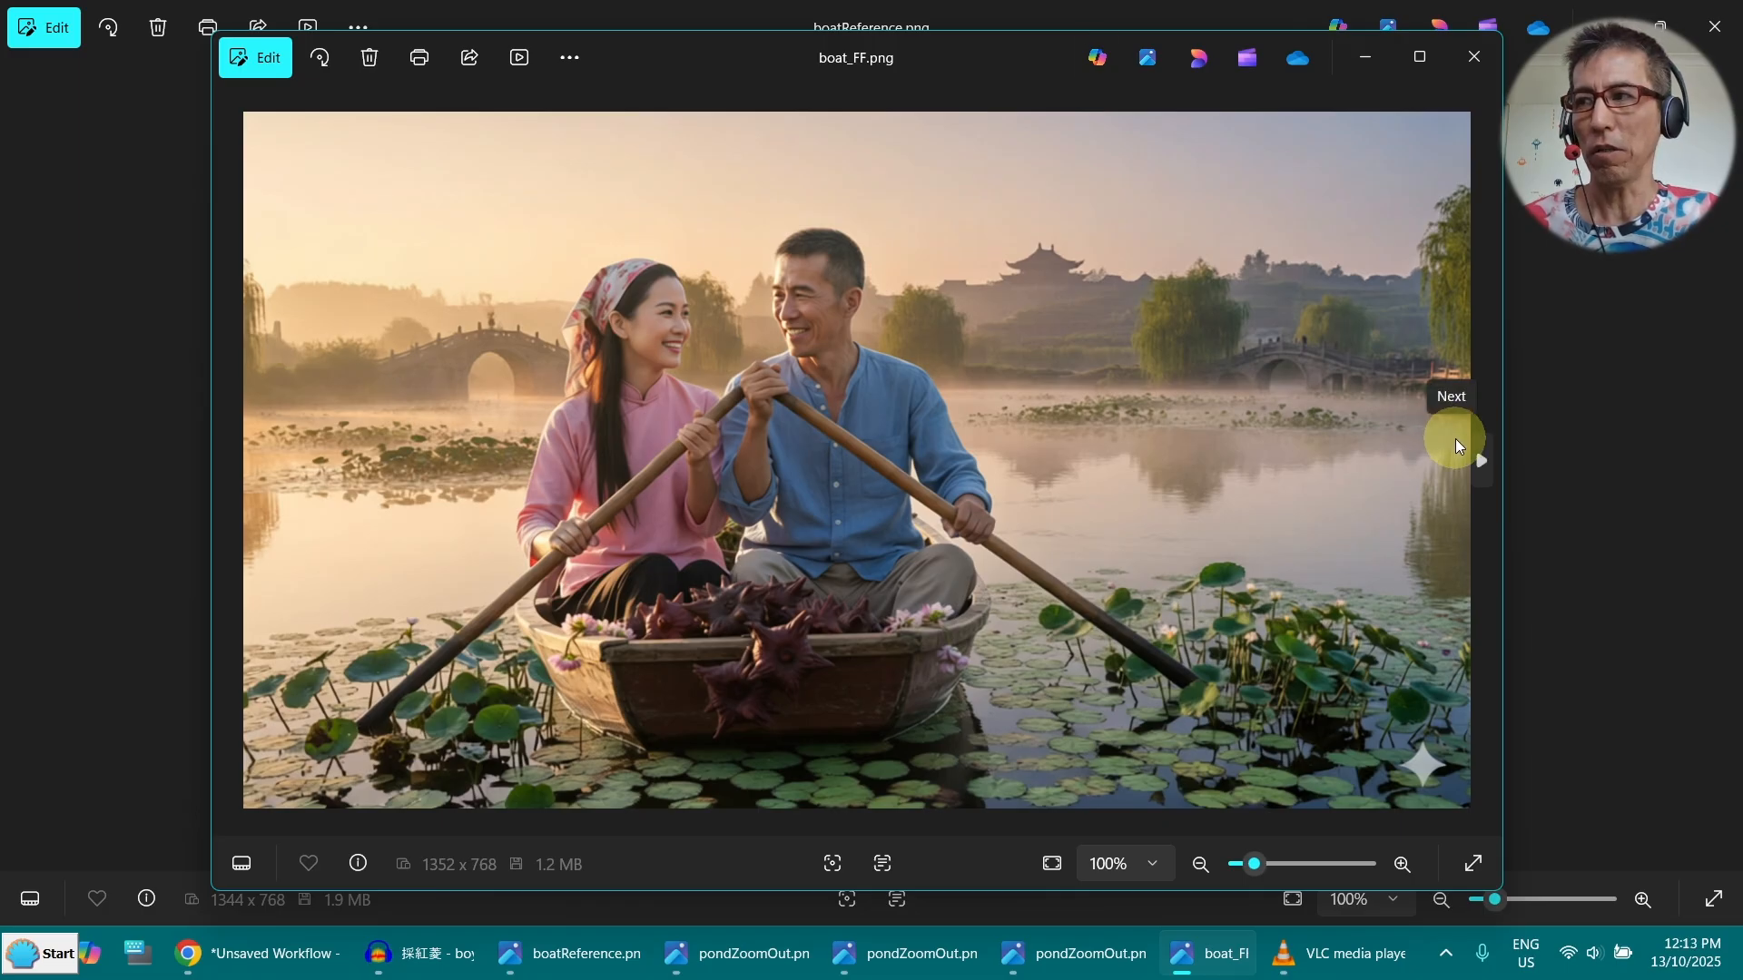
left_click(1479, 460)
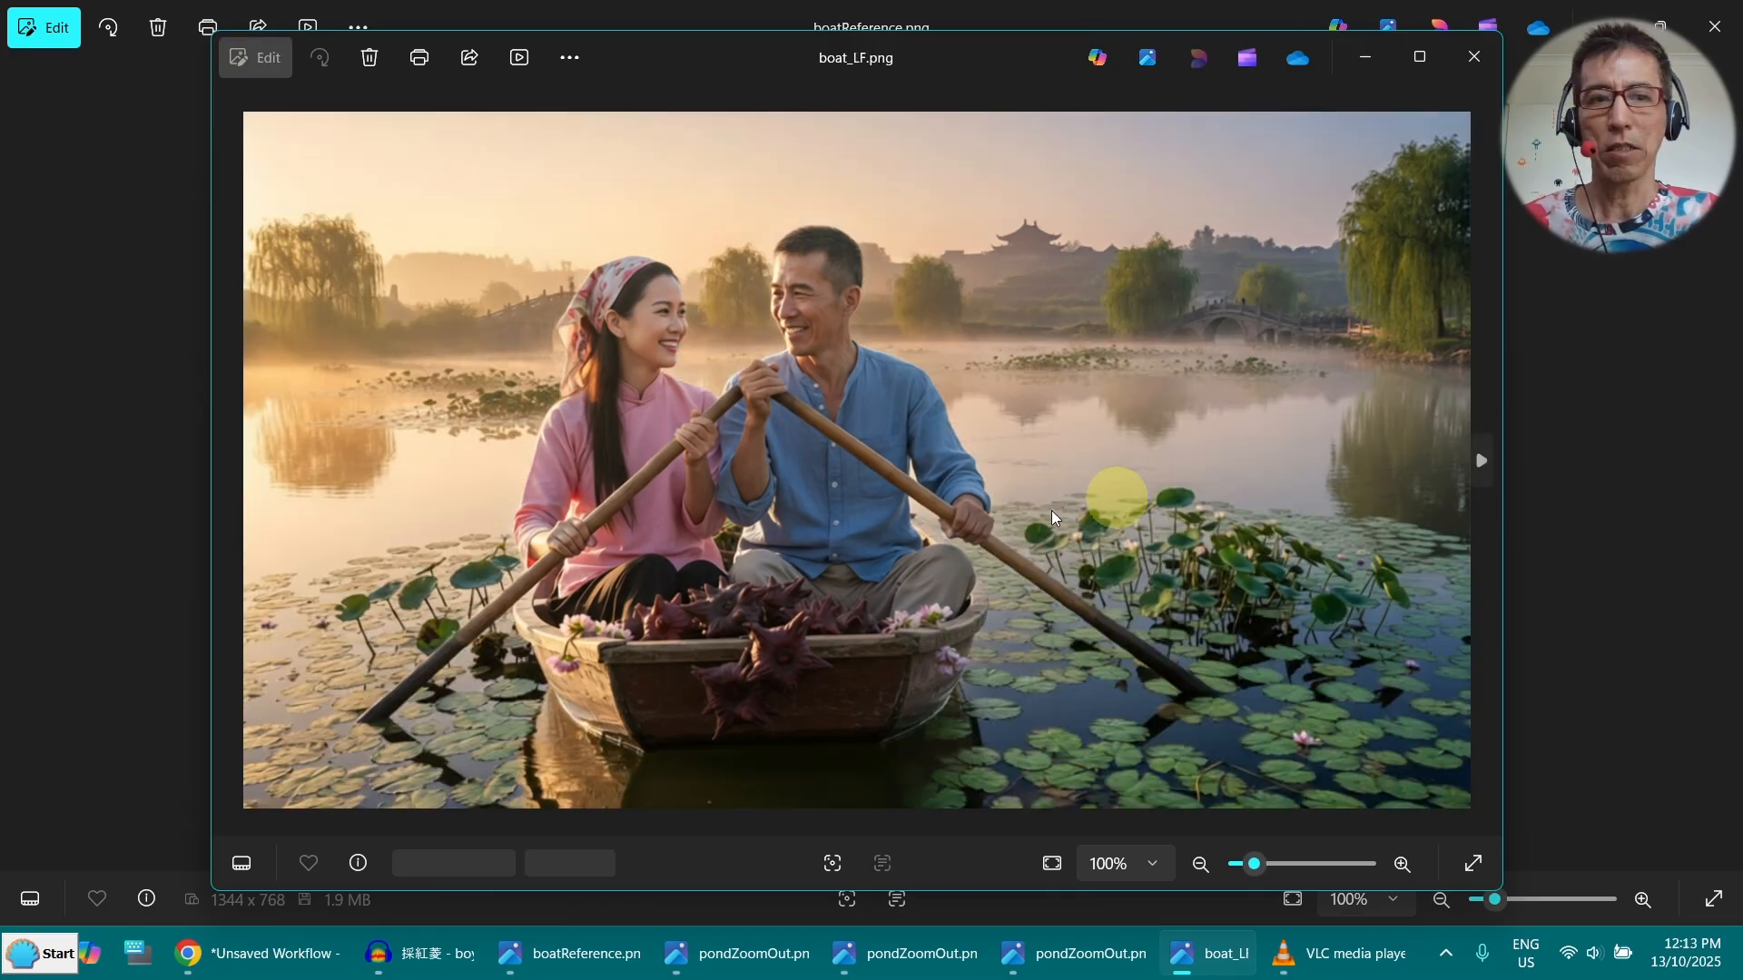
left_click(238, 467)
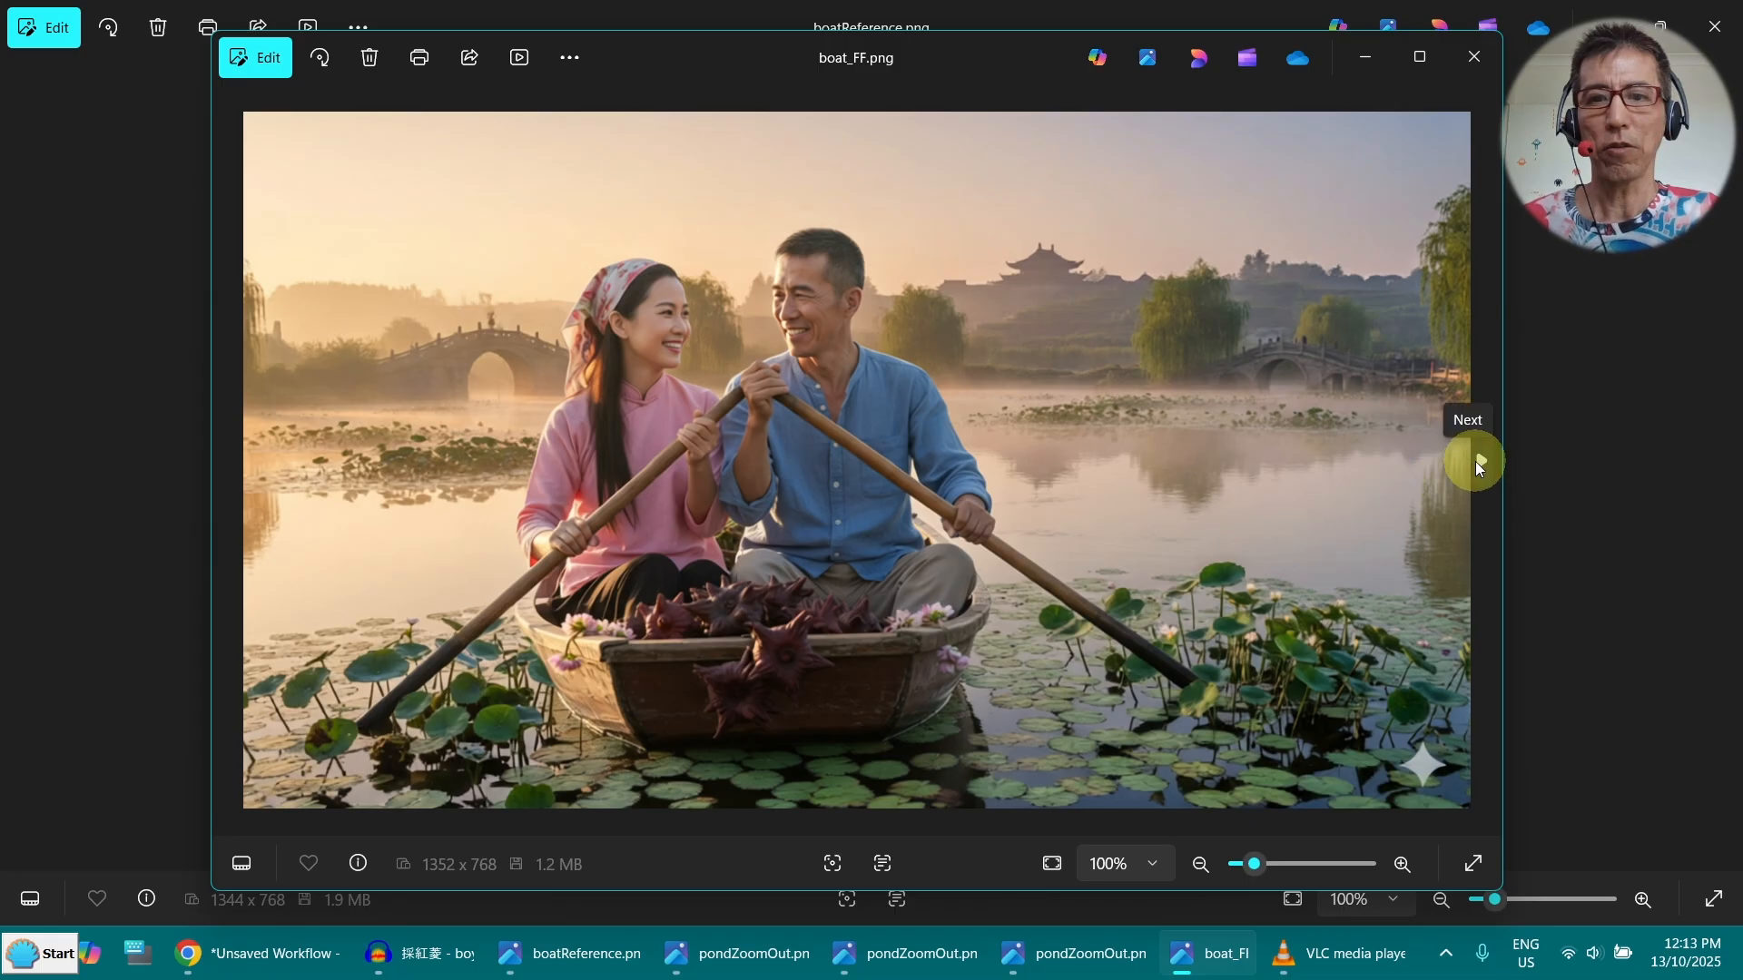
left_click(1475, 462)
left_click(223, 465)
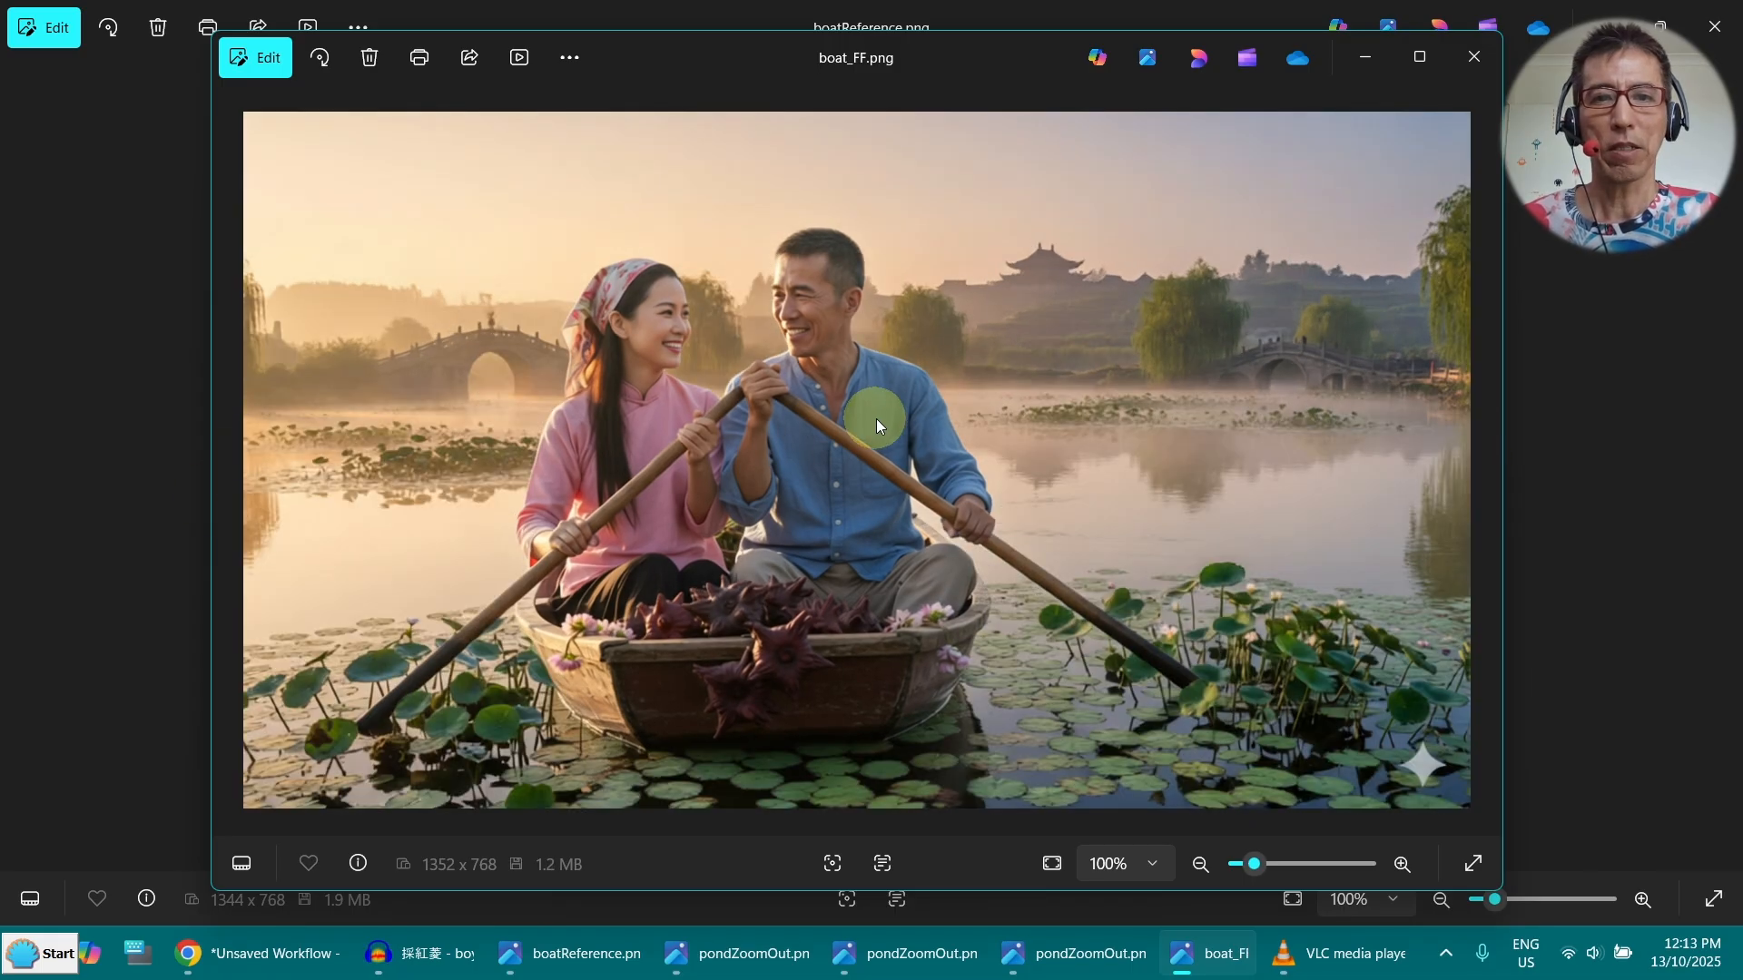
left_click(1367, 57)
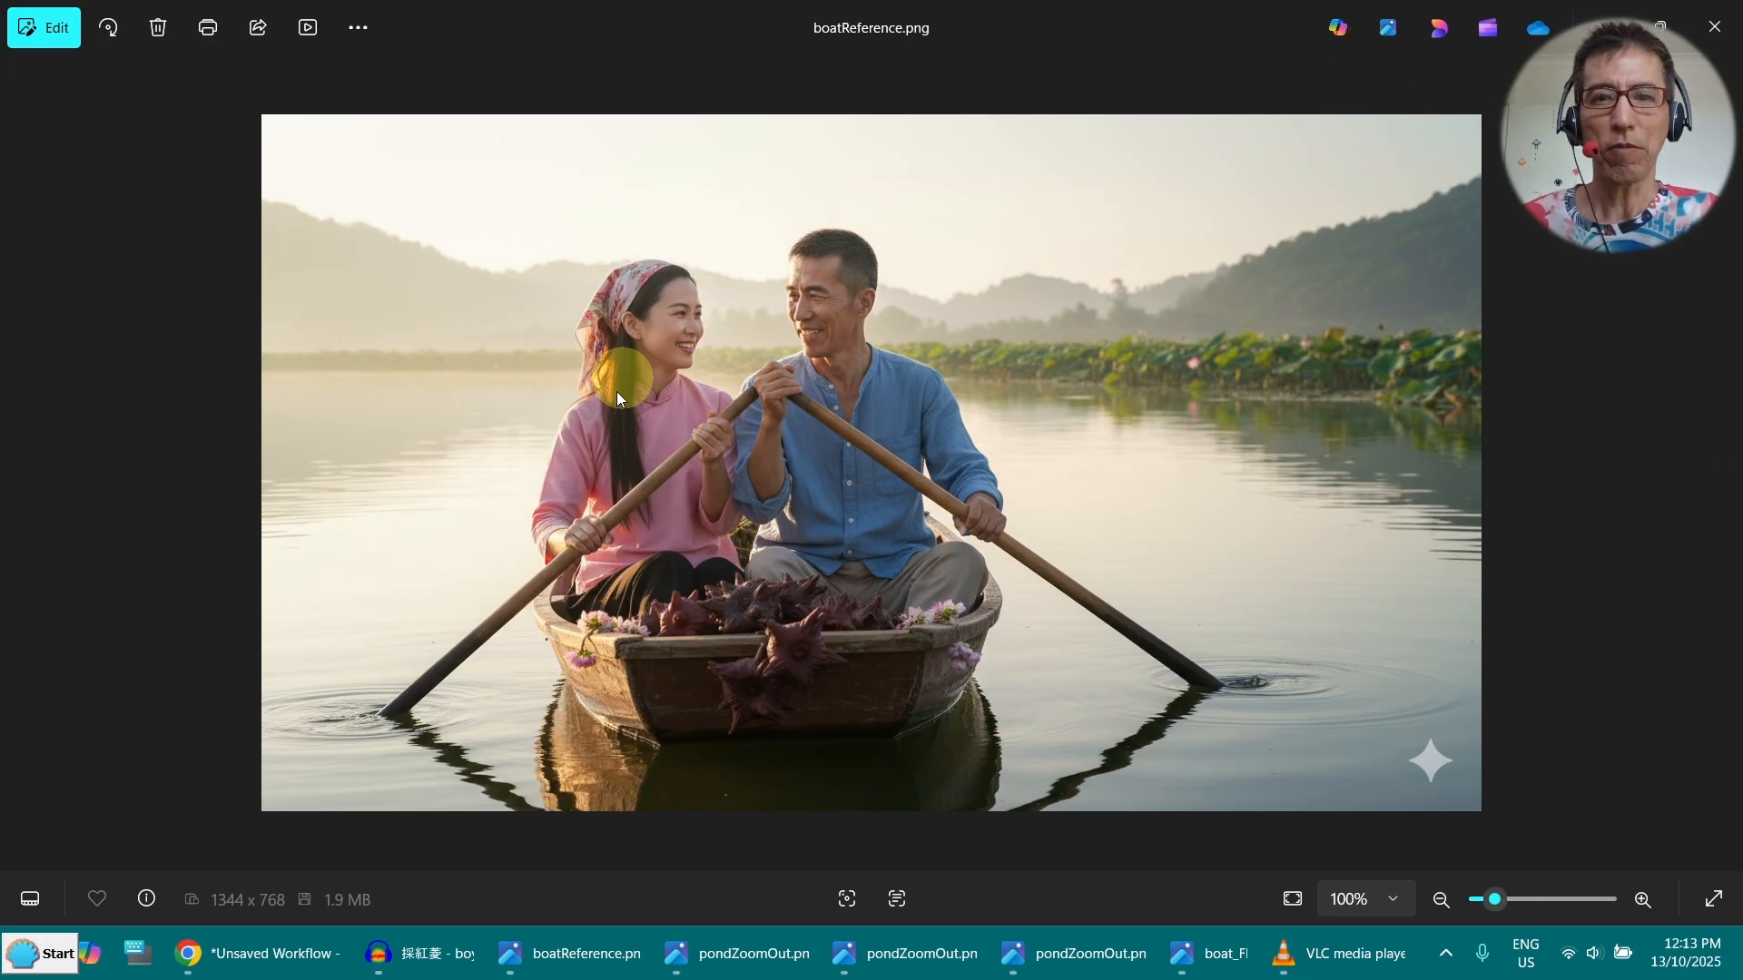
left_click(1607, 27)
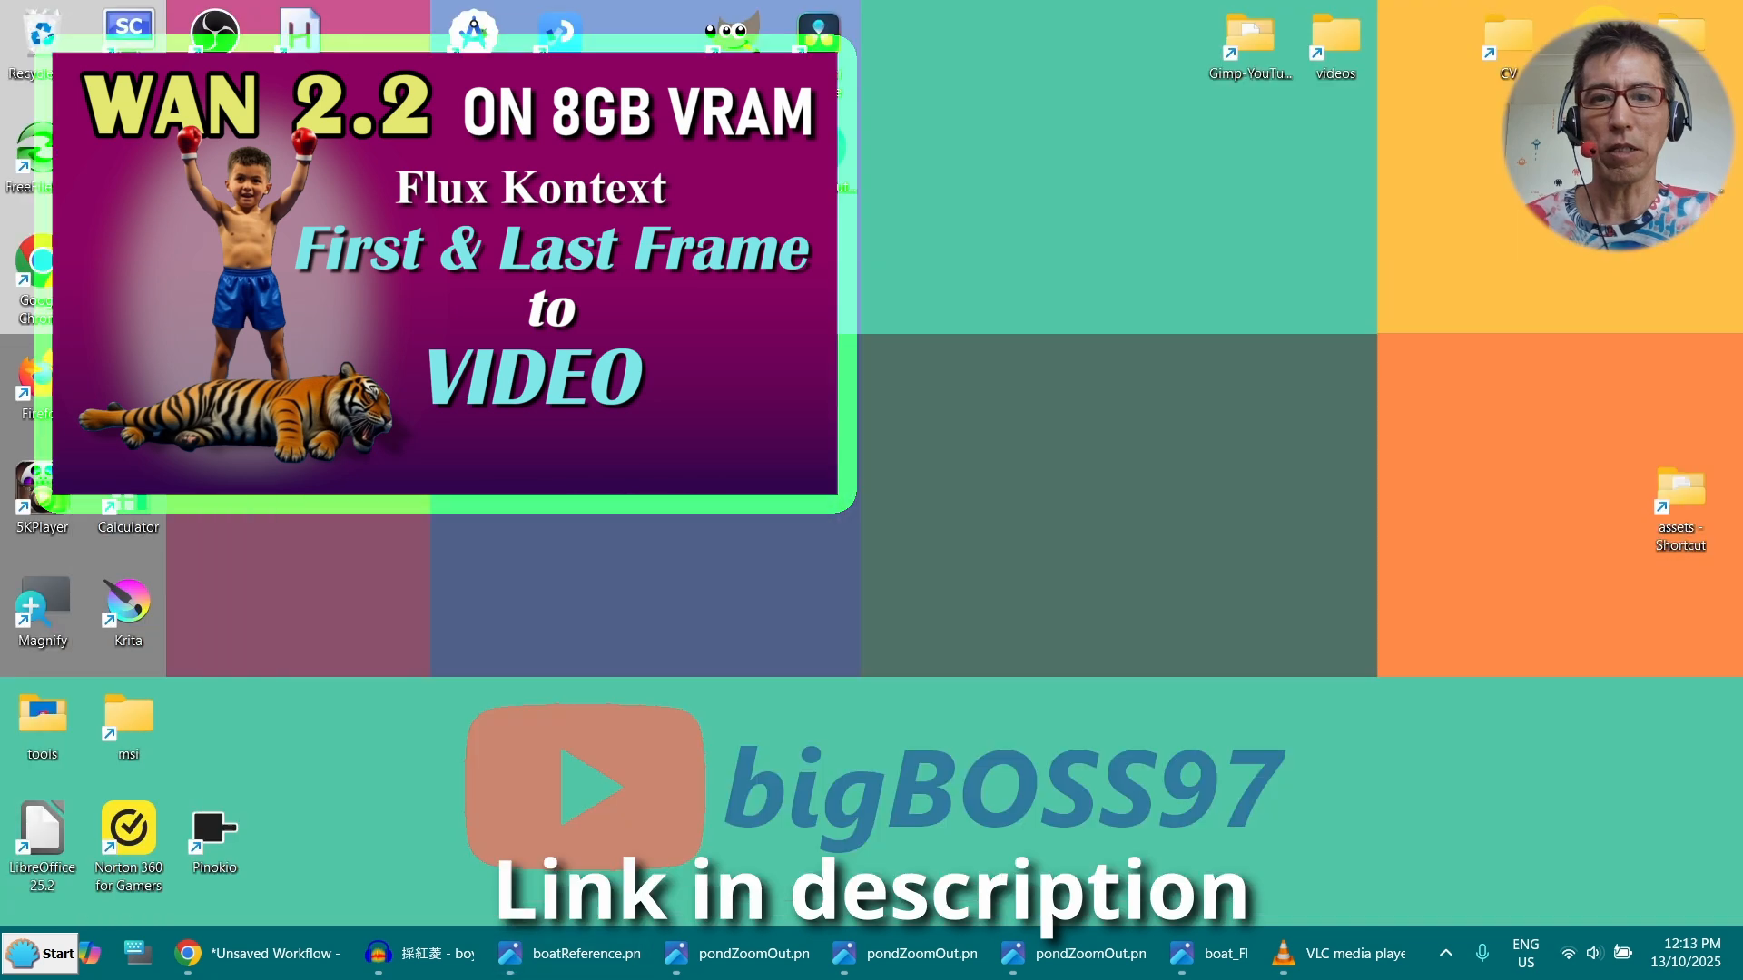
Switch to ComfyUI in Chrome and examine the start and end image loaders, their Image Crop nodes and the WanFirstLastFrameToVideo inputs
left_click(234, 948)
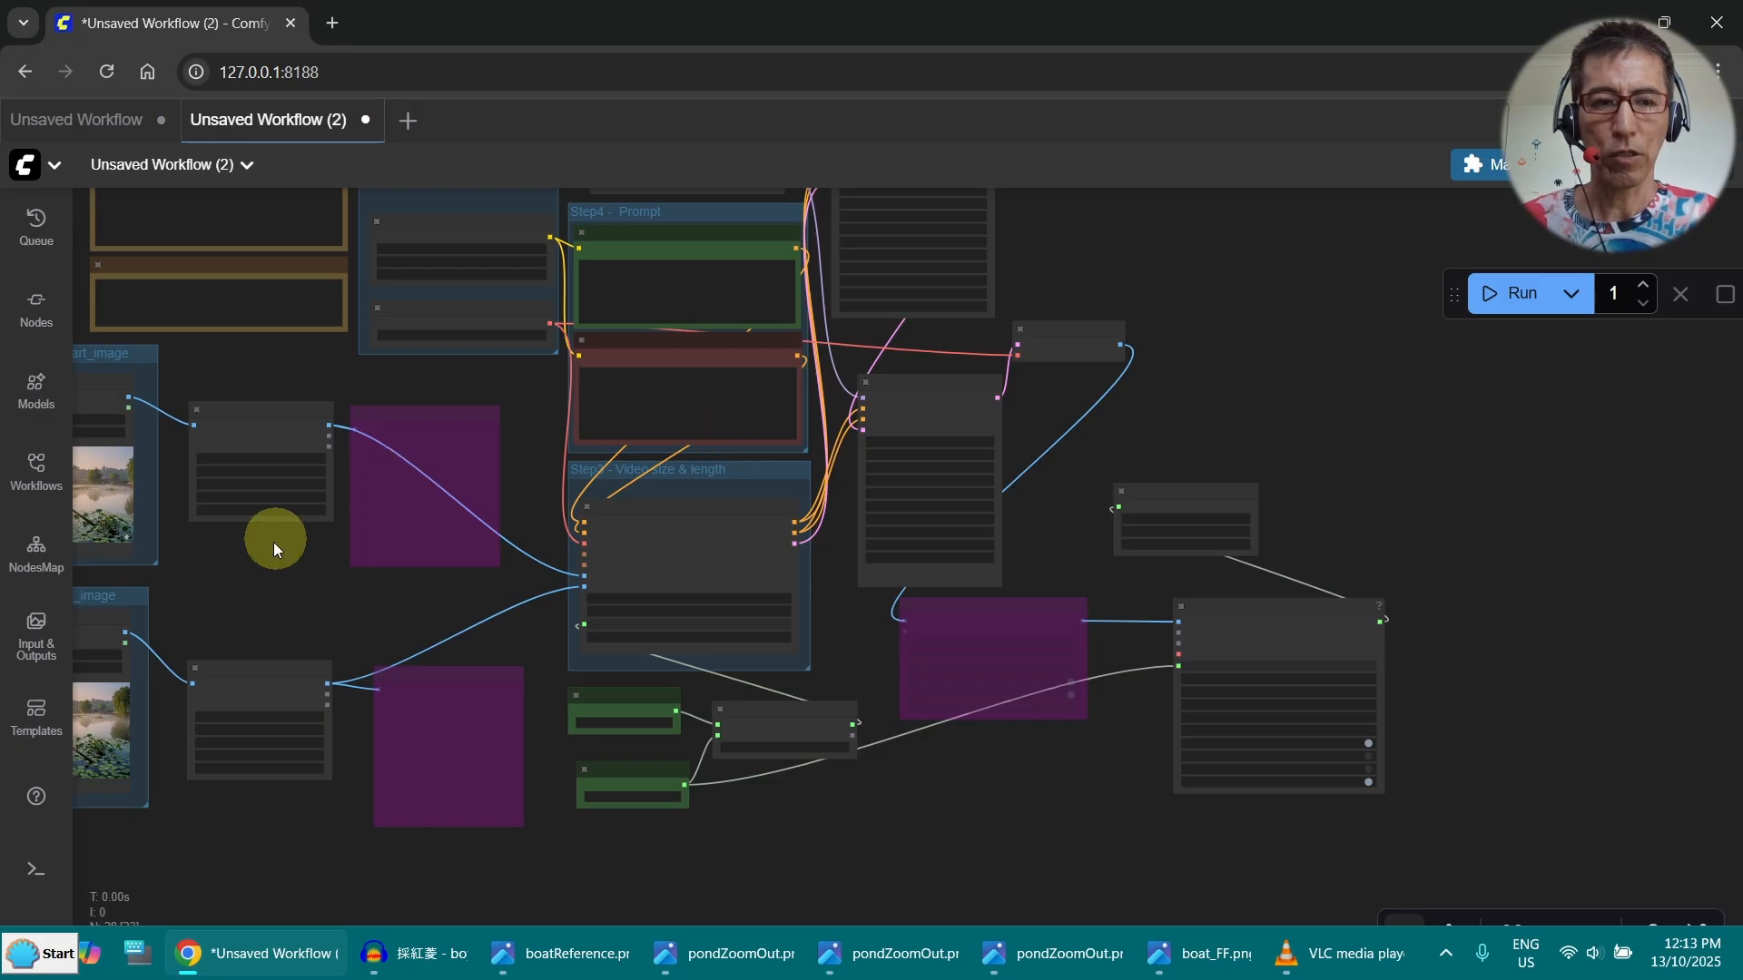
left_click_drag(301, 588, 934, 533)
scroll(645, 585, "up", 5)
scroll(863, 564, "up", 3)
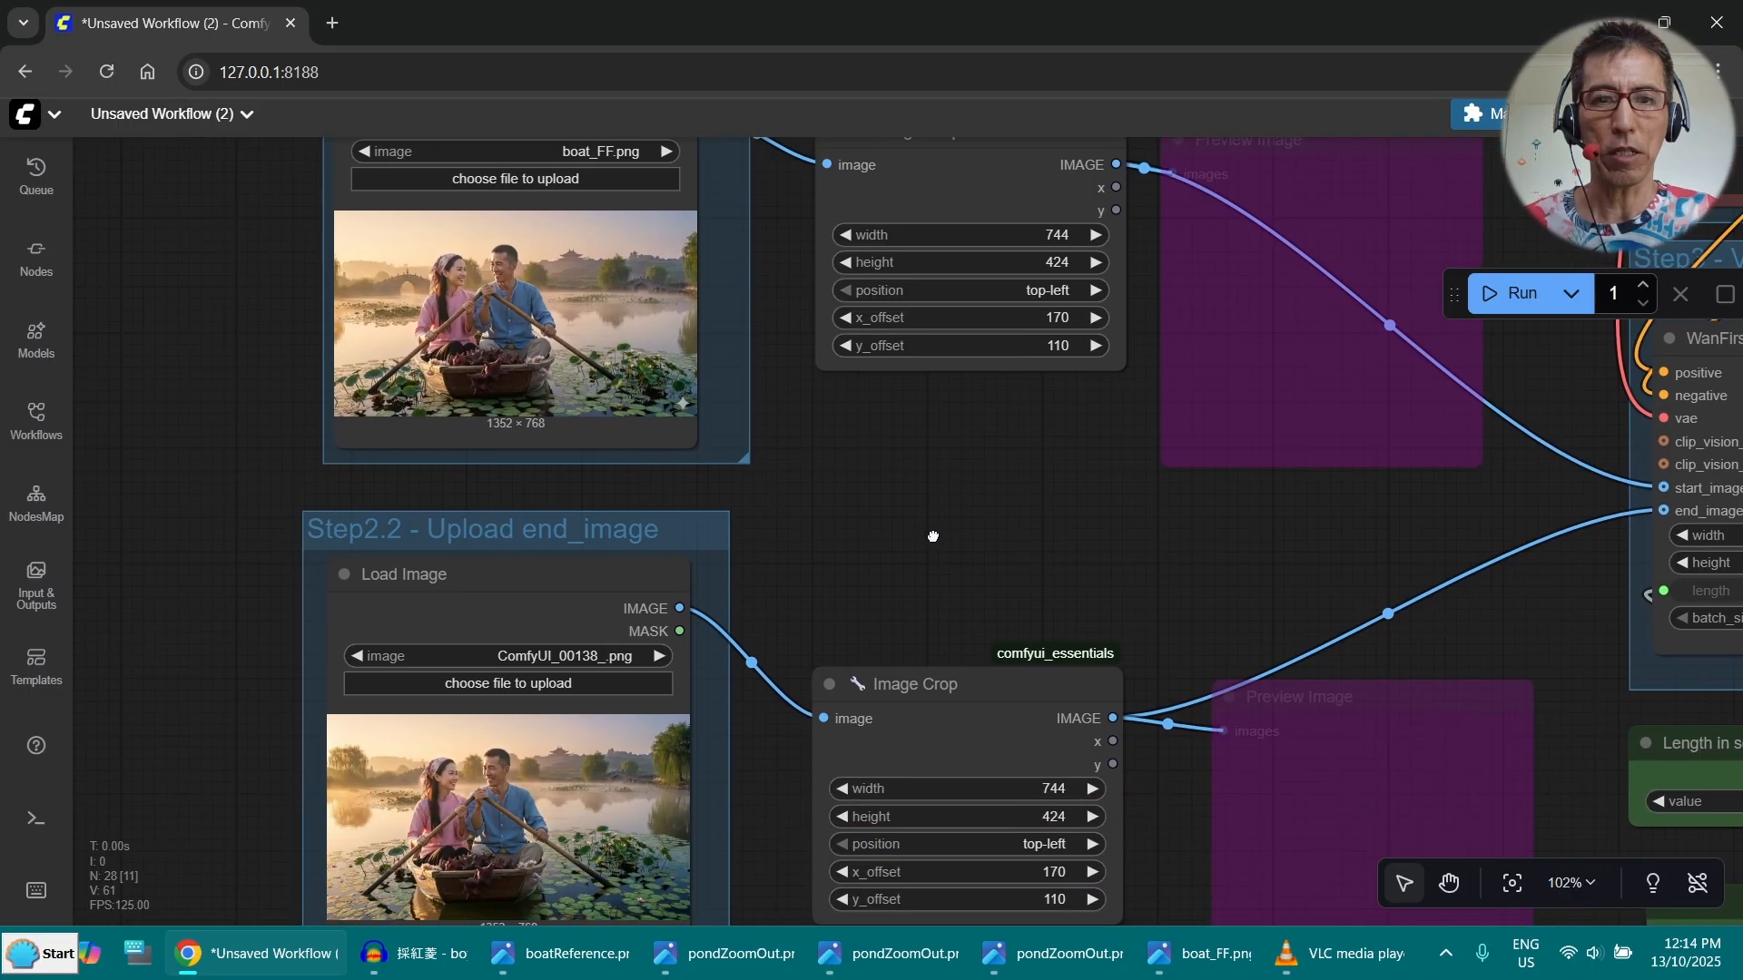
scroll(916, 503, "down", 2)
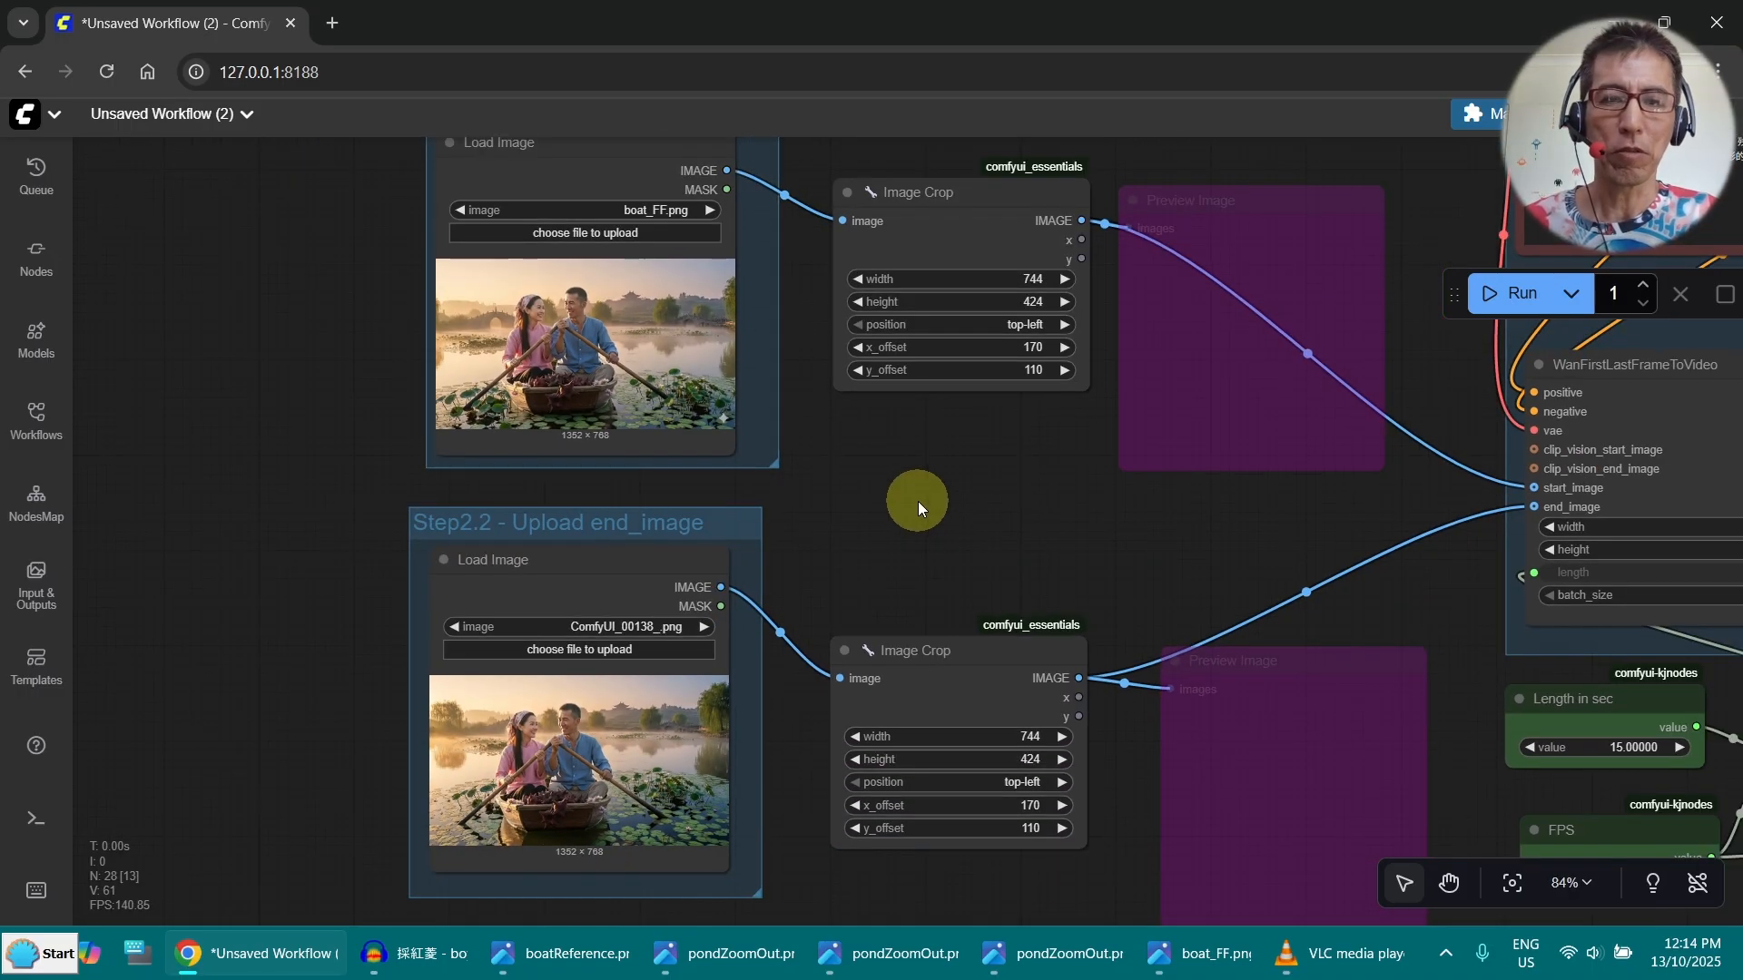
scroll(917, 501, "up", 4)
left_click_drag(798, 486, 922, 517)
left_click_drag(957, 427, 860, 529)
scroll(919, 343, "down", 3)
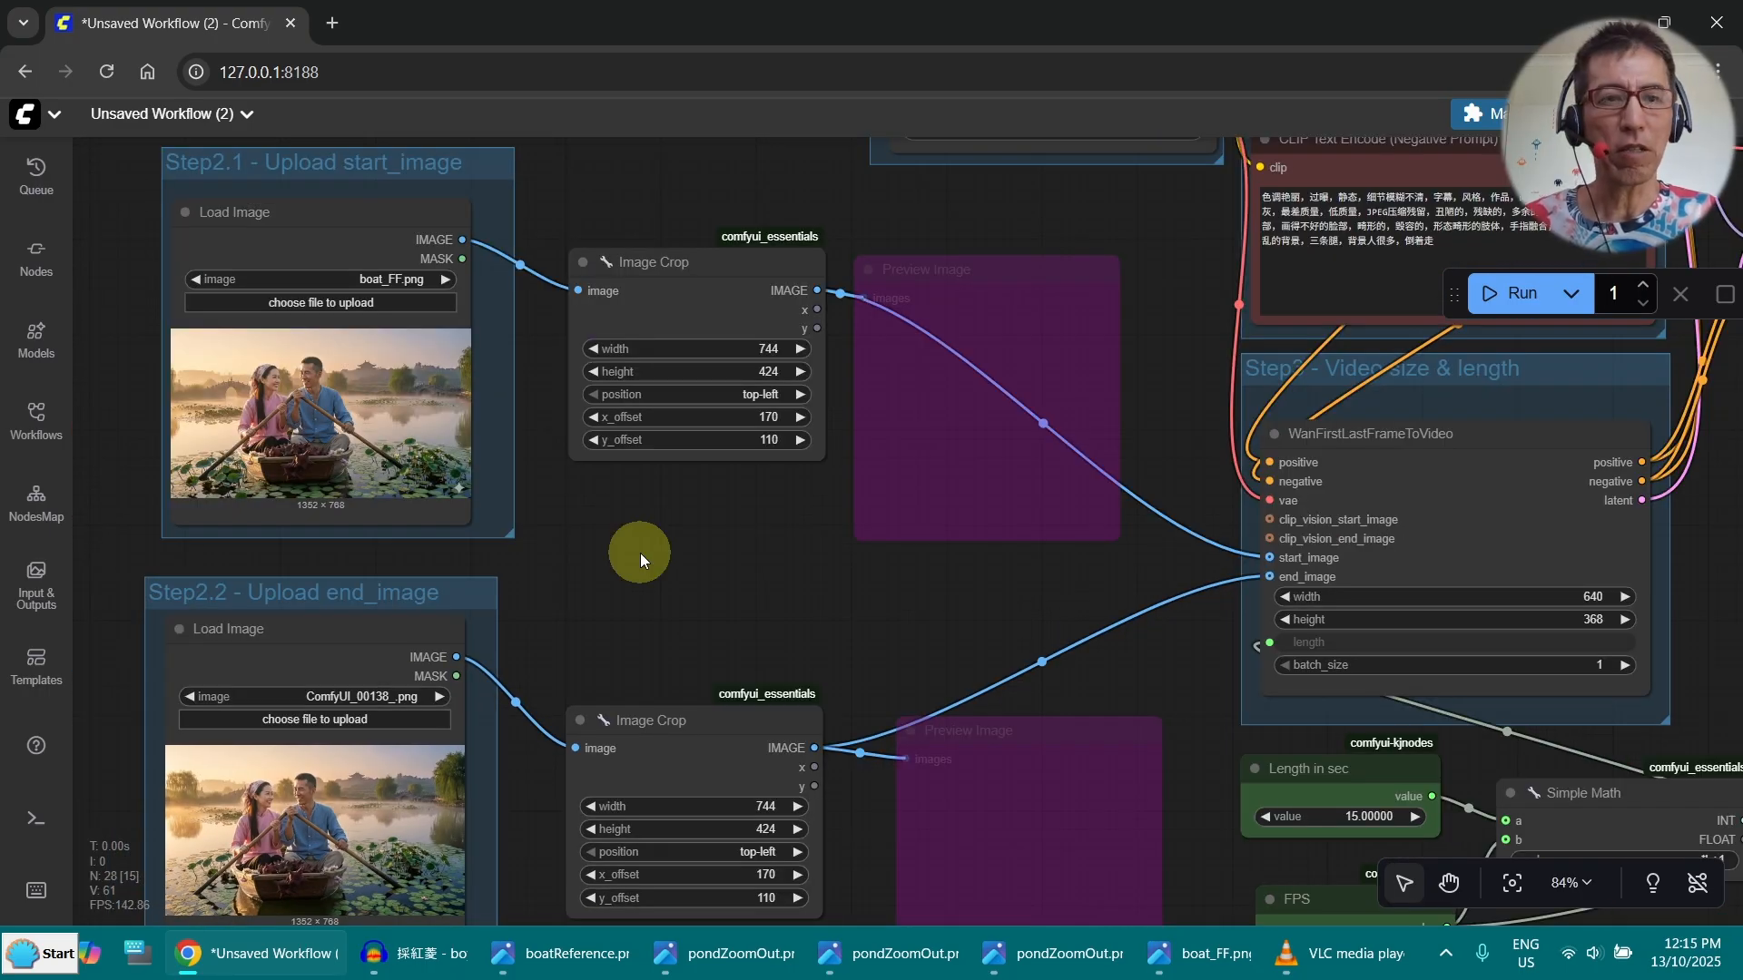
scroll(640, 553, "up", 2)
left_click_drag(640, 553, 847, 602)
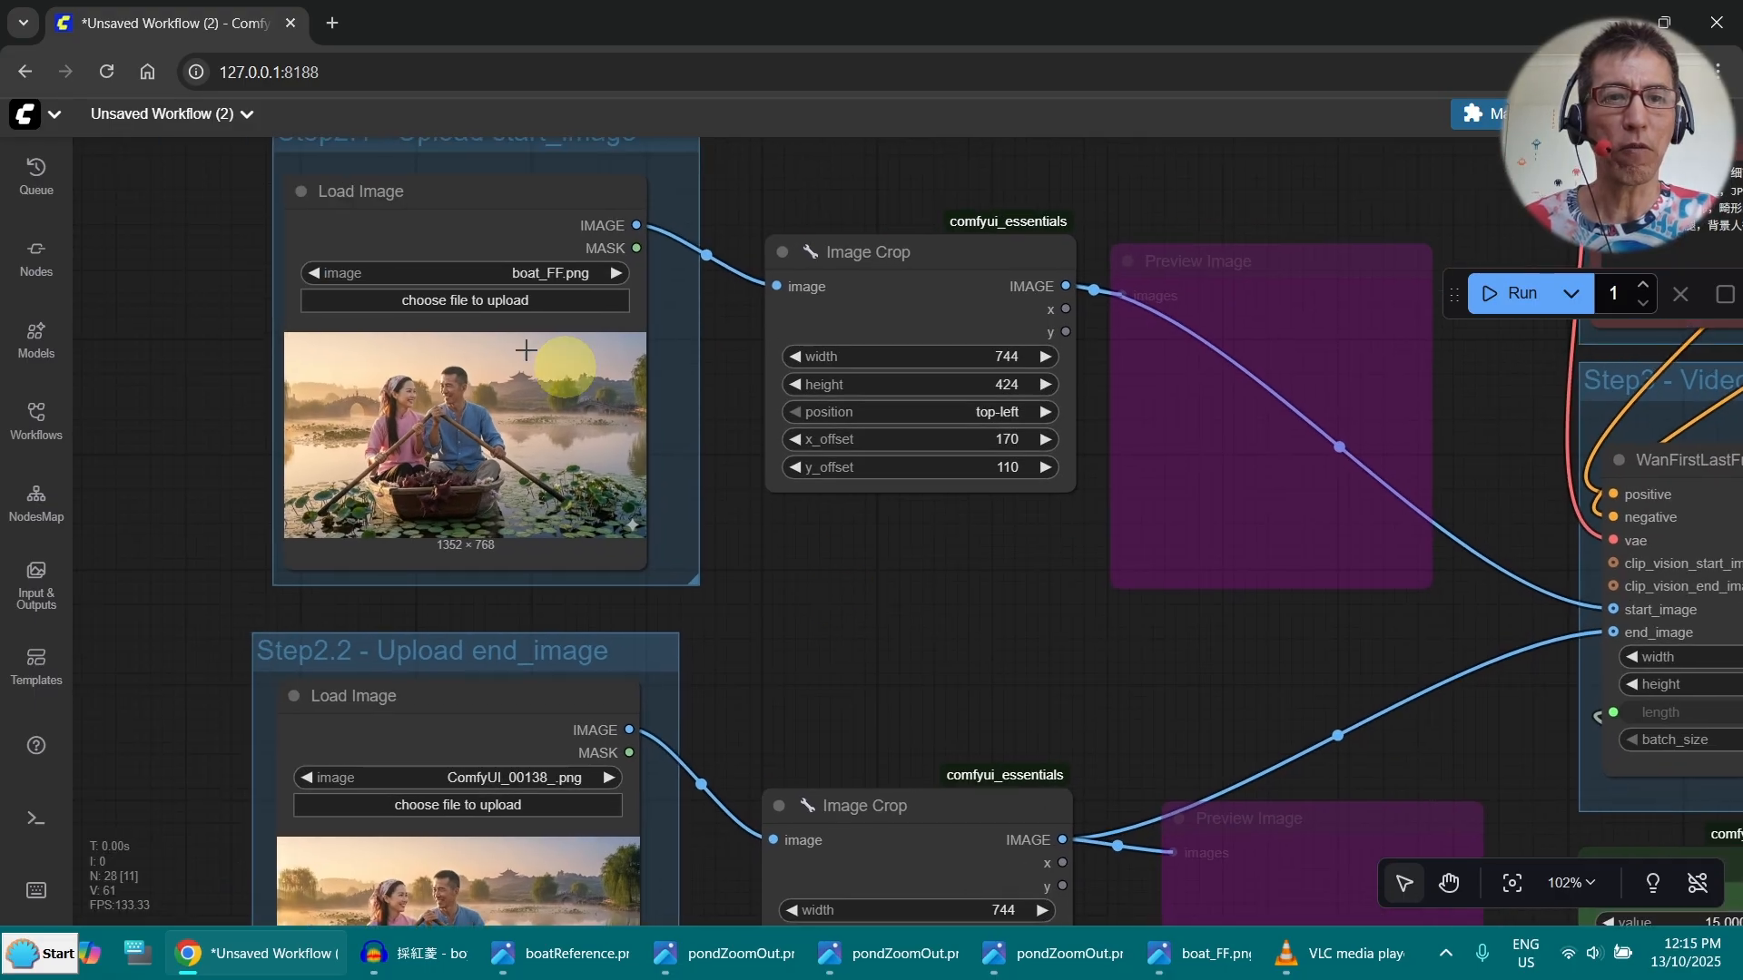
left_click_drag(945, 557, 859, 609)
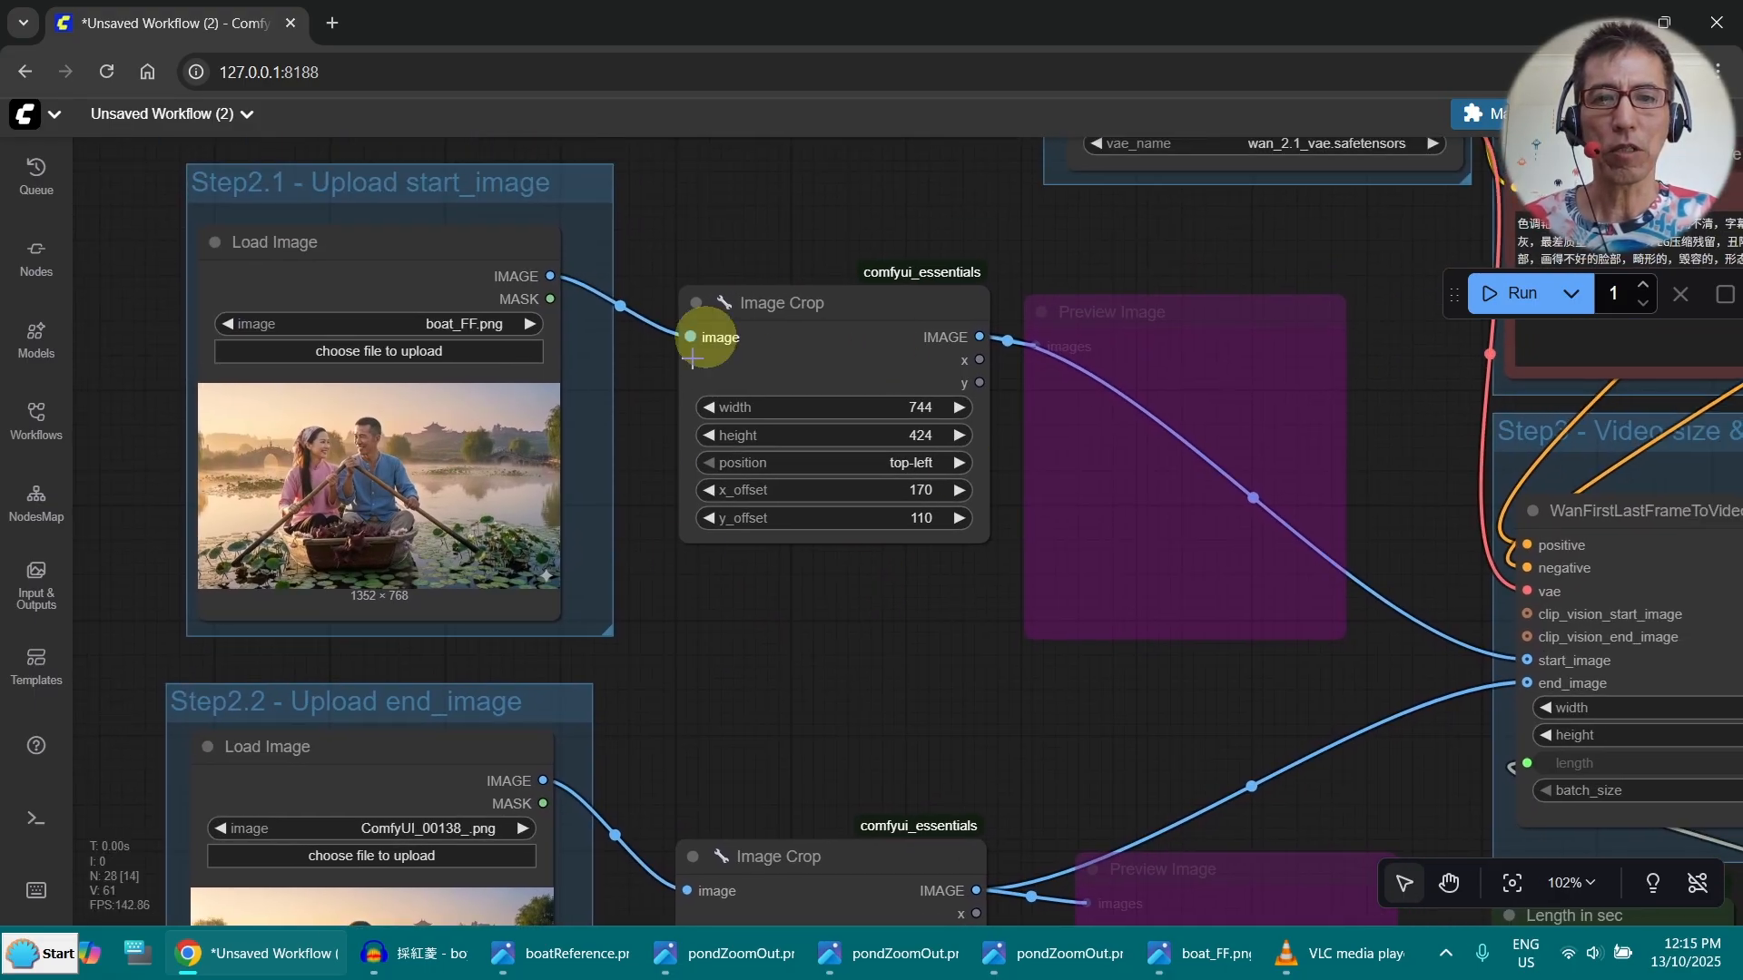
scroll(977, 667, "down", 5)
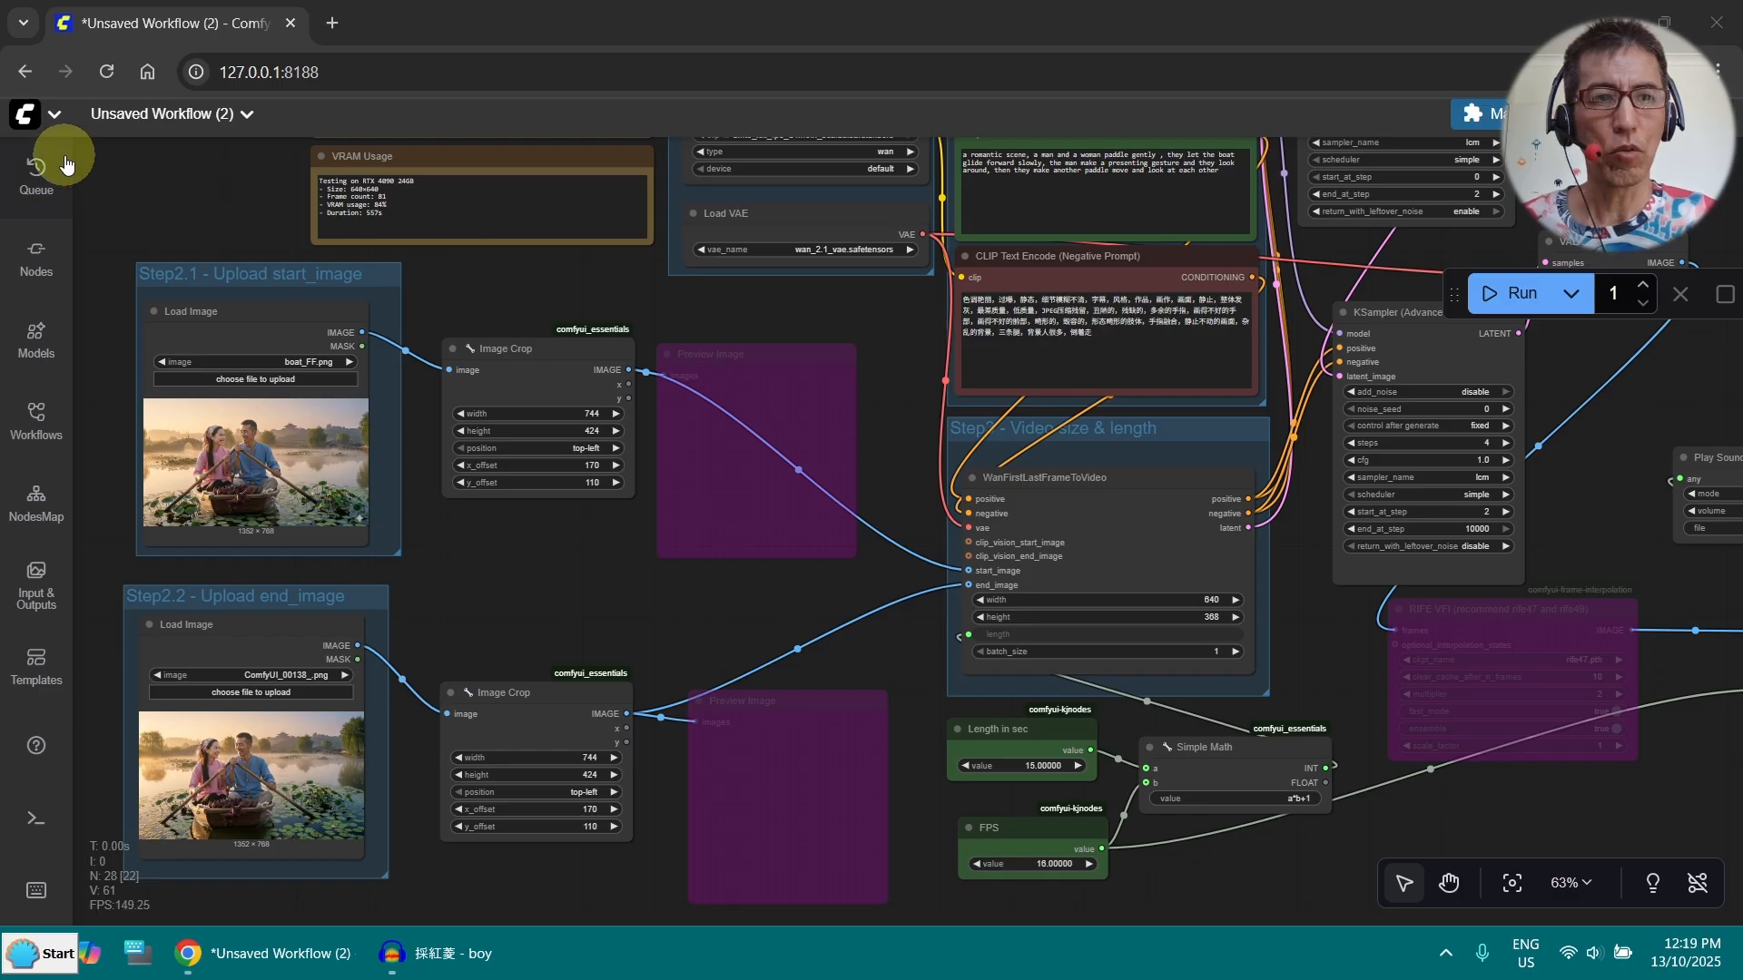
Search the workflow templates for "infi" and open the wanvideo_InfiniteTalk_V2V example
left_click(55, 115)
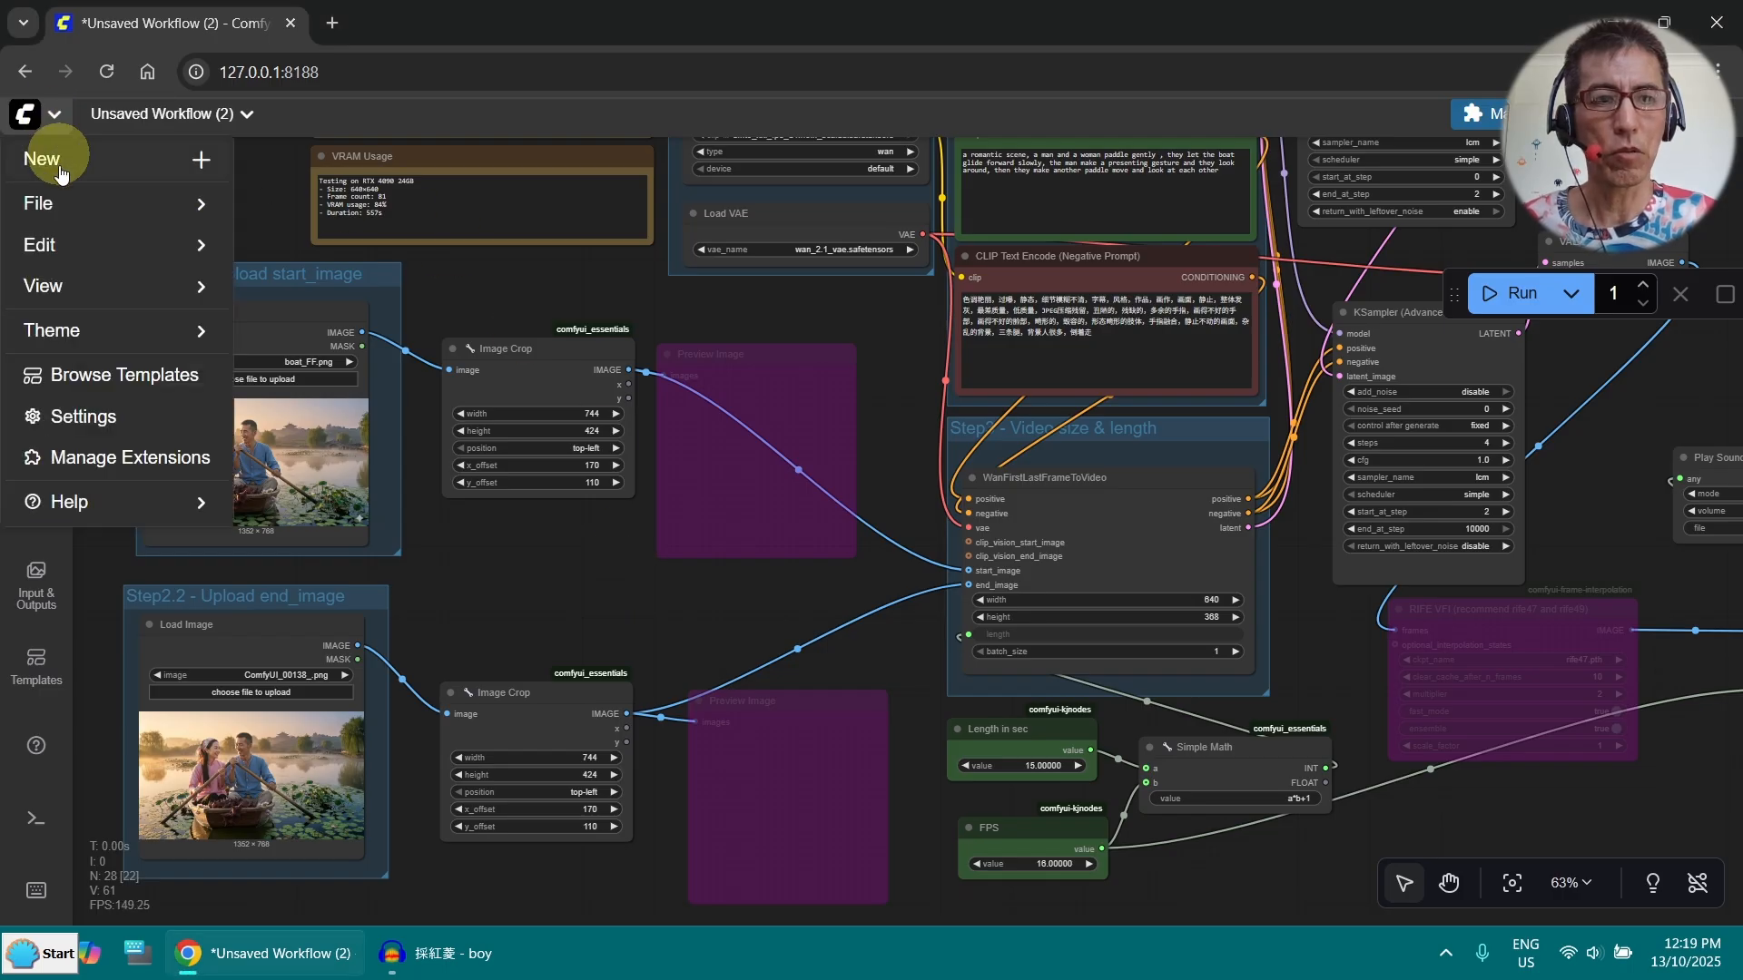
left_click(125, 374)
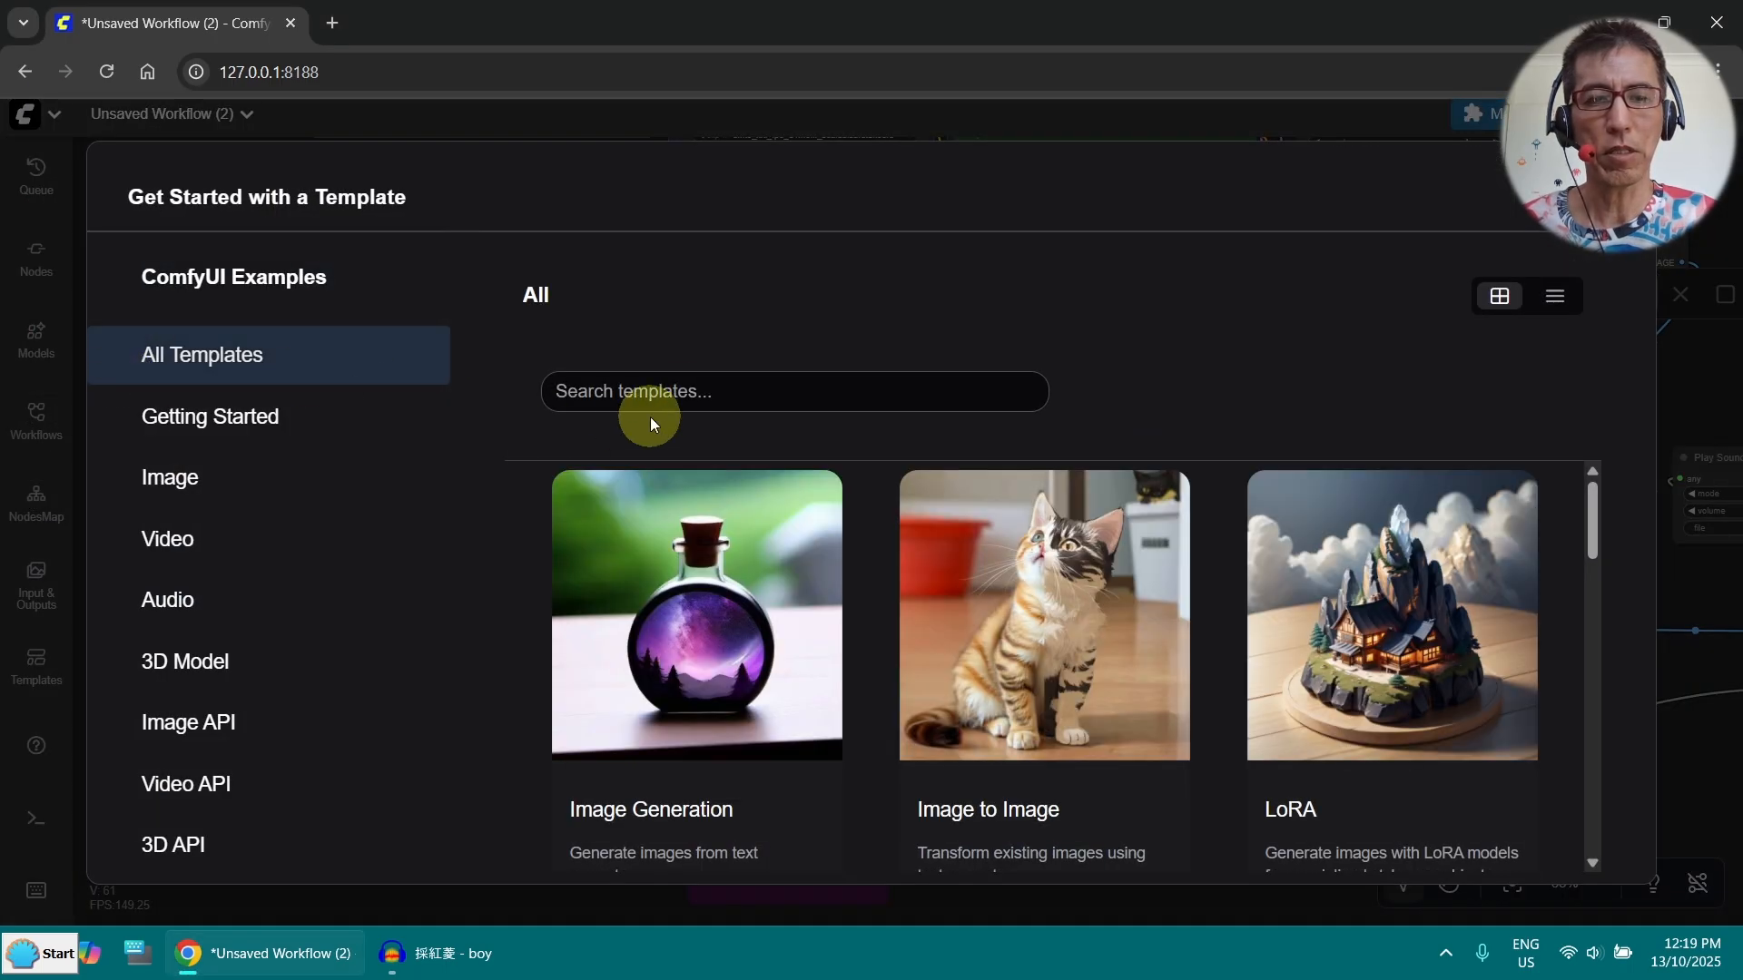
left_click(698, 389)
type("in")
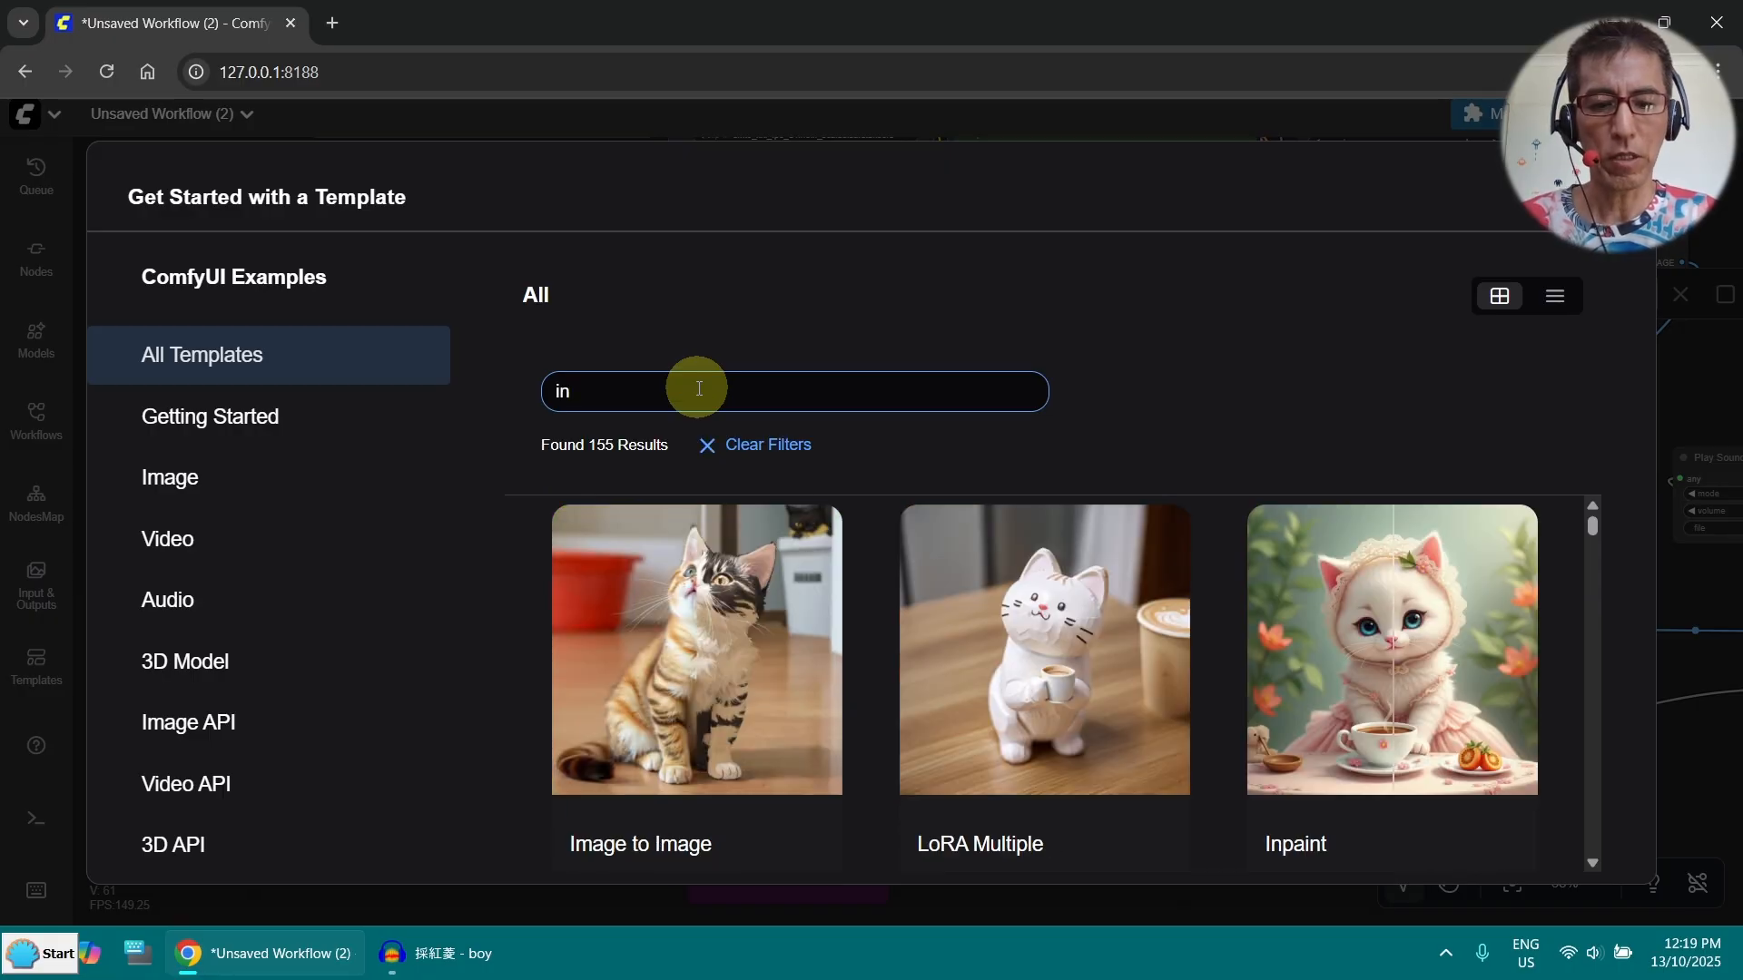
type("fi")
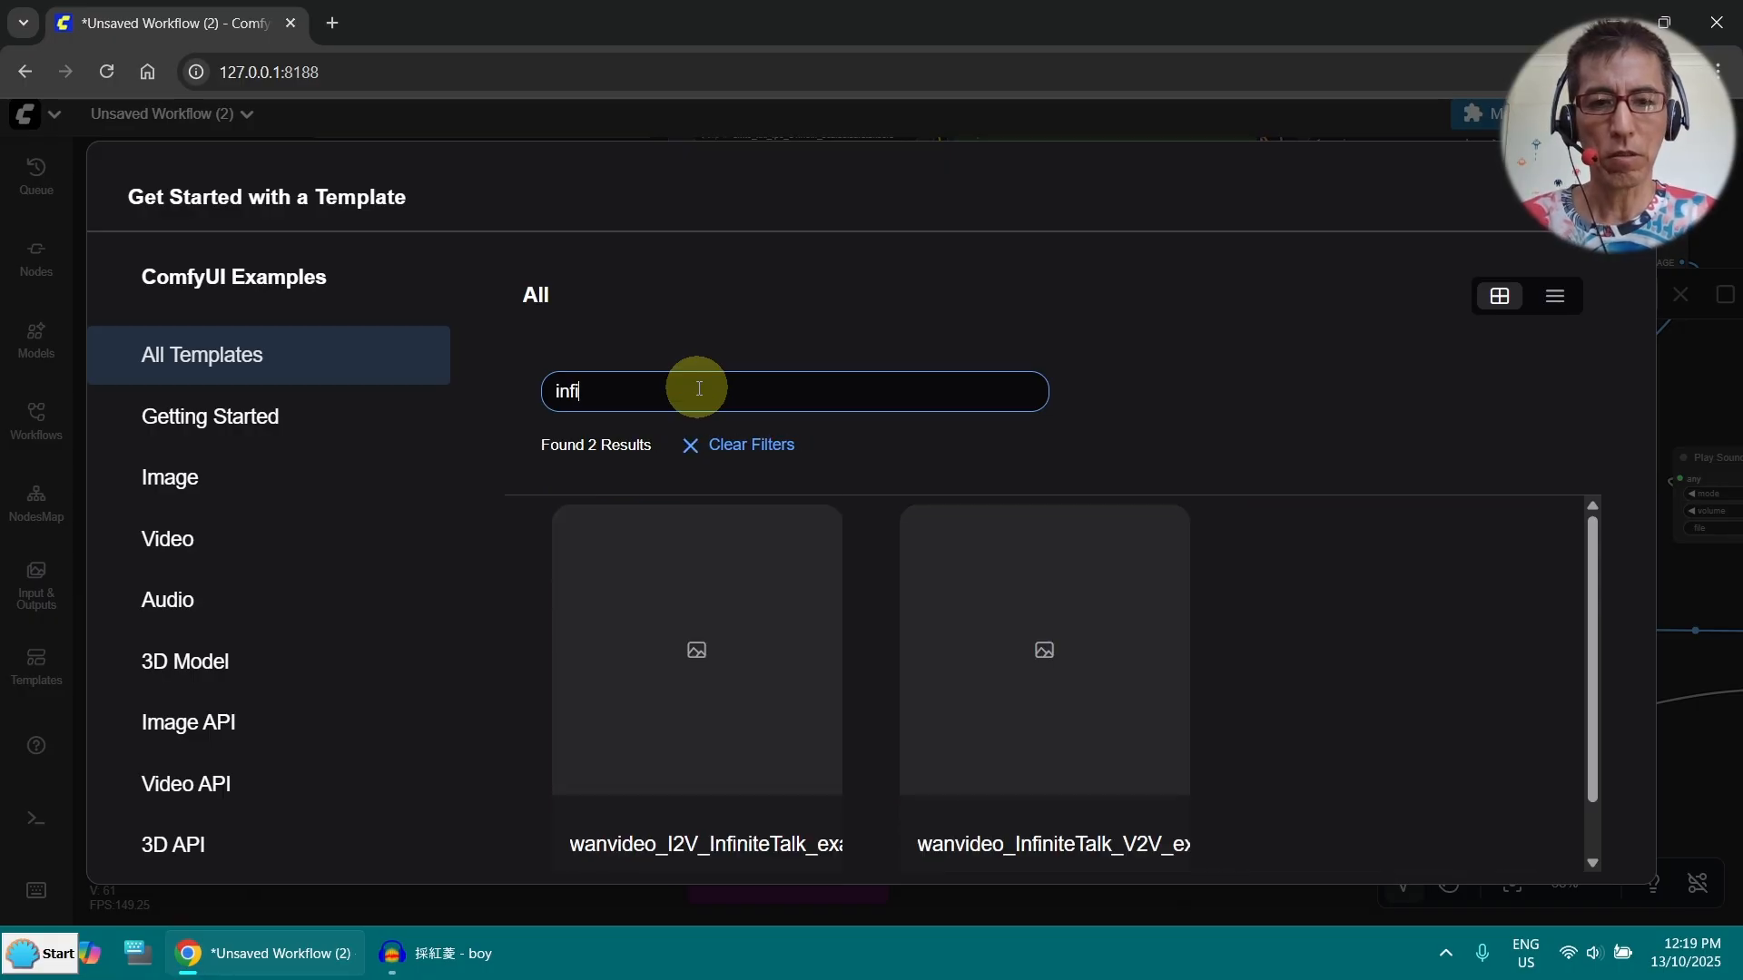
left_click(1060, 753)
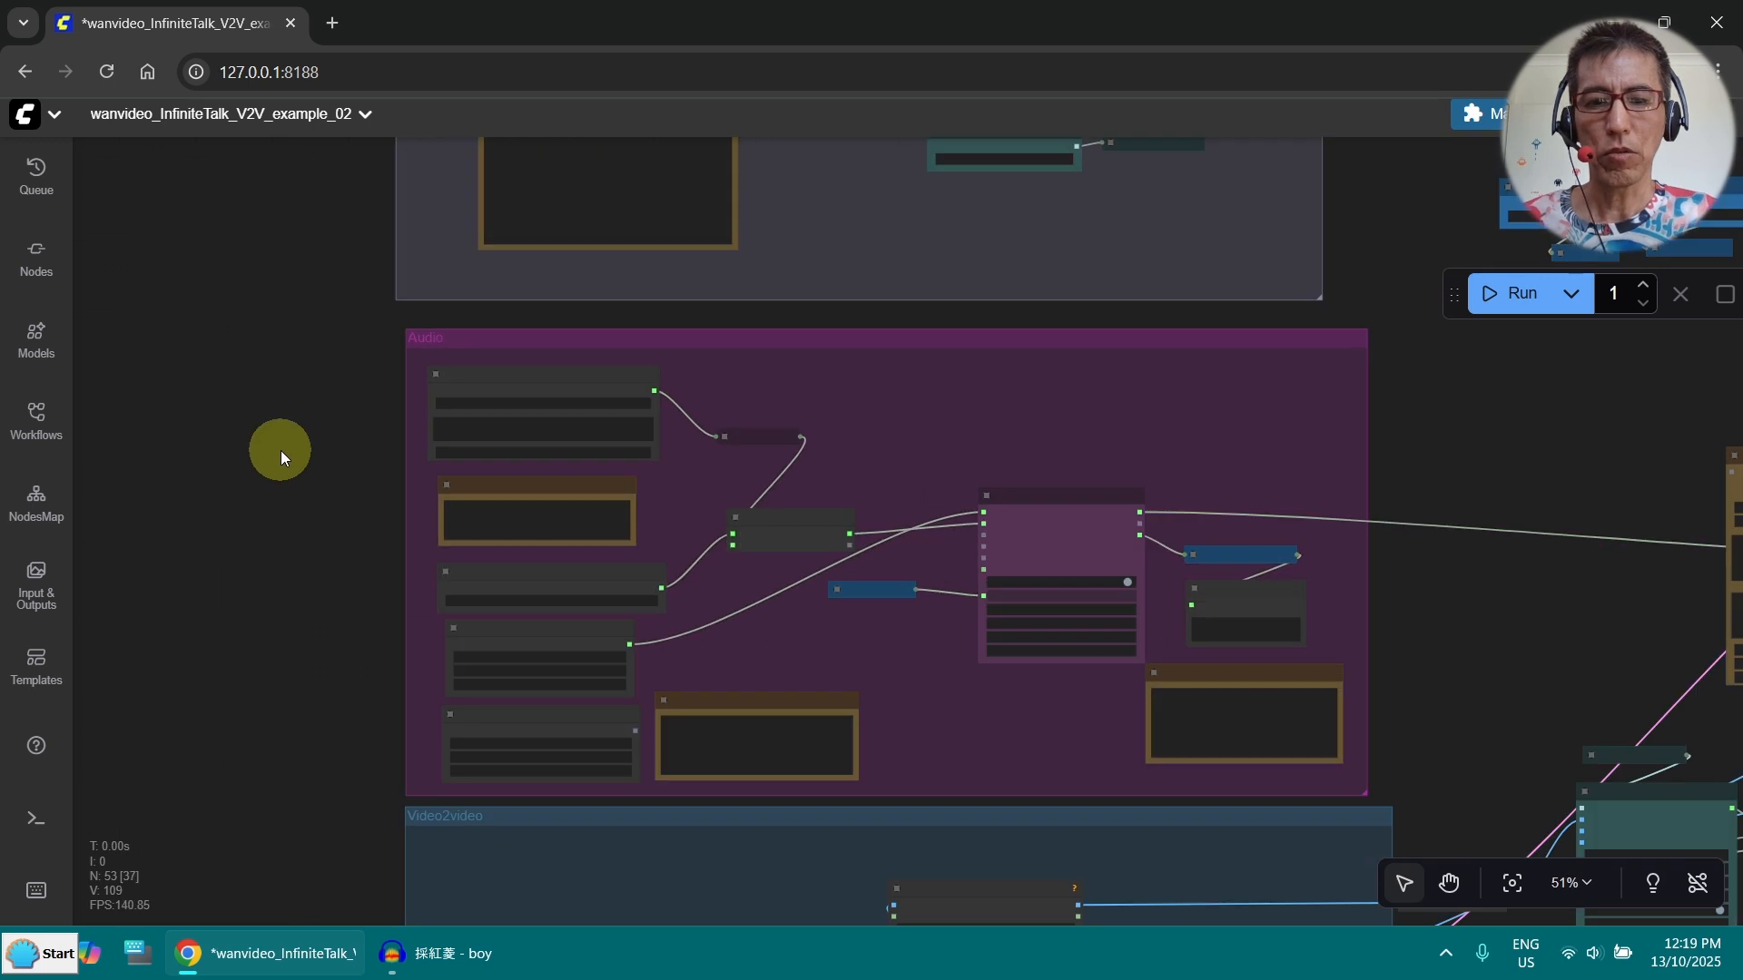
Examine the Audio and Video2video groups of the InfiniteTalk V2V template and the nodes they connect to
scroll(283, 450, "up", 1)
left_click_drag(284, 450, 207, 341)
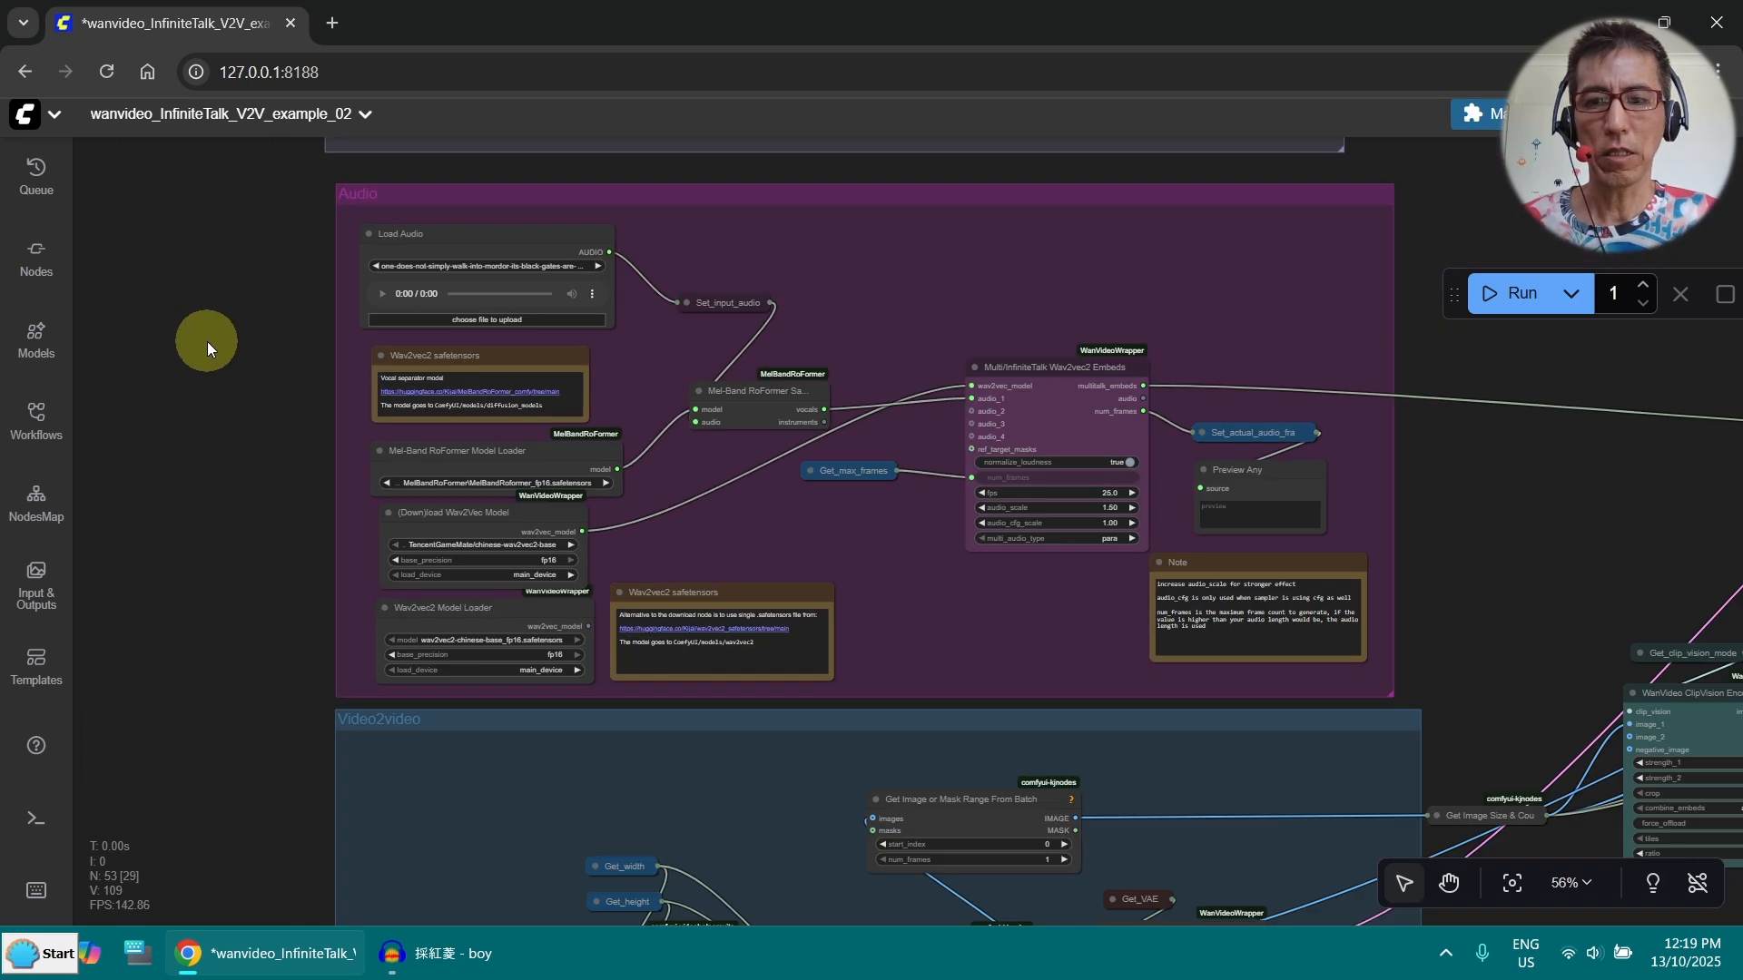
scroll(1207, 421, "down", 5)
left_click_drag(1207, 421, 1288, 455)
scroll(1075, 485, "up", 4)
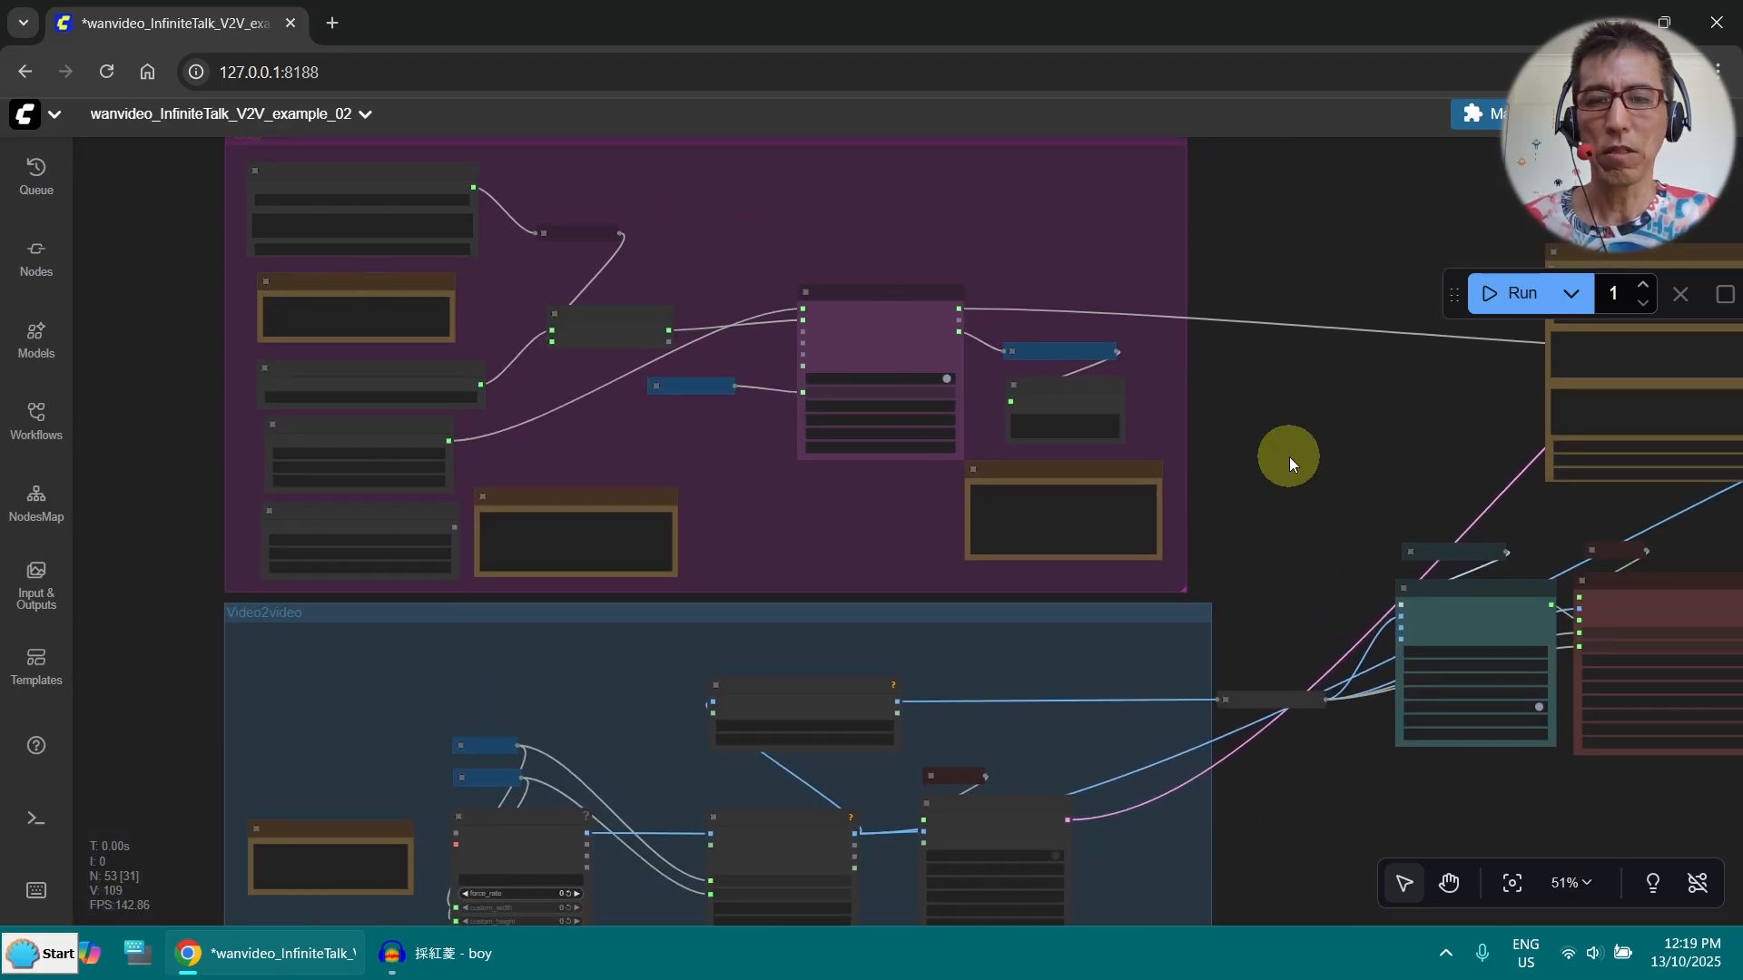
scroll(1292, 456, "down", 4)
left_click_drag(1238, 390, 1123, 423)
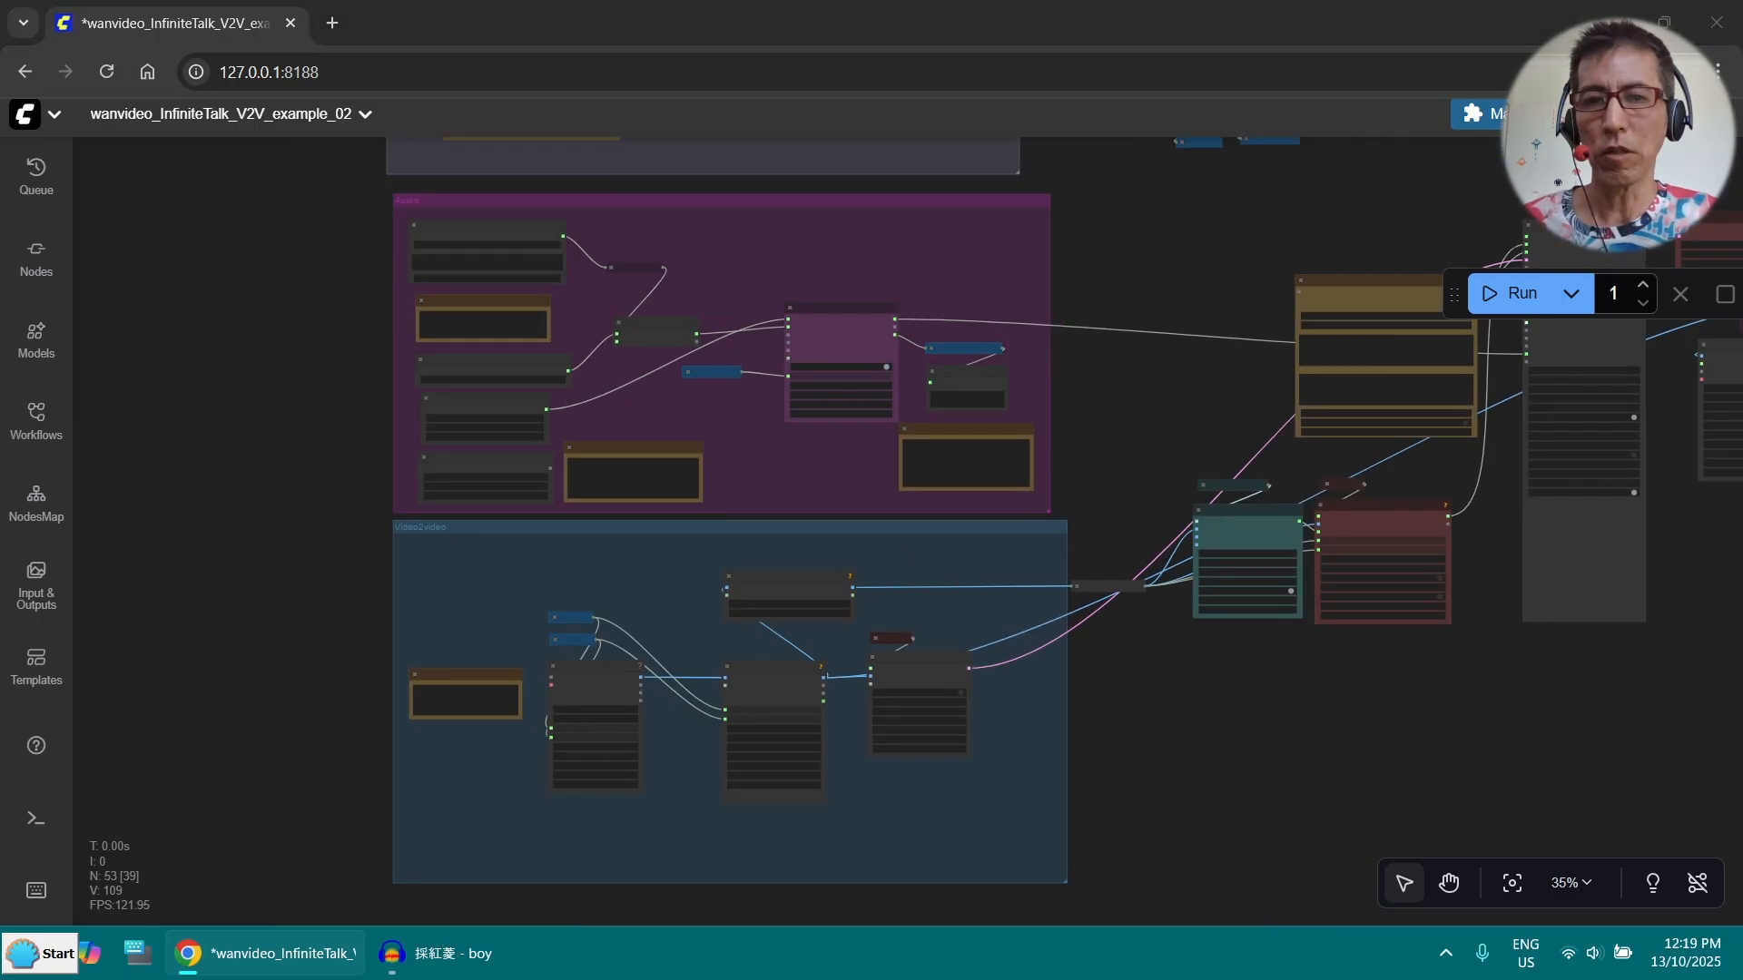
right_click(1104, 415)
mouse_move(1105, 415)
left_mouse_down()
mouse_move(1129, 484)
mouse_move(1063, 429)
mouse_move(1085, 507)
mouse_move(1101, 405)
left_mouse_up()
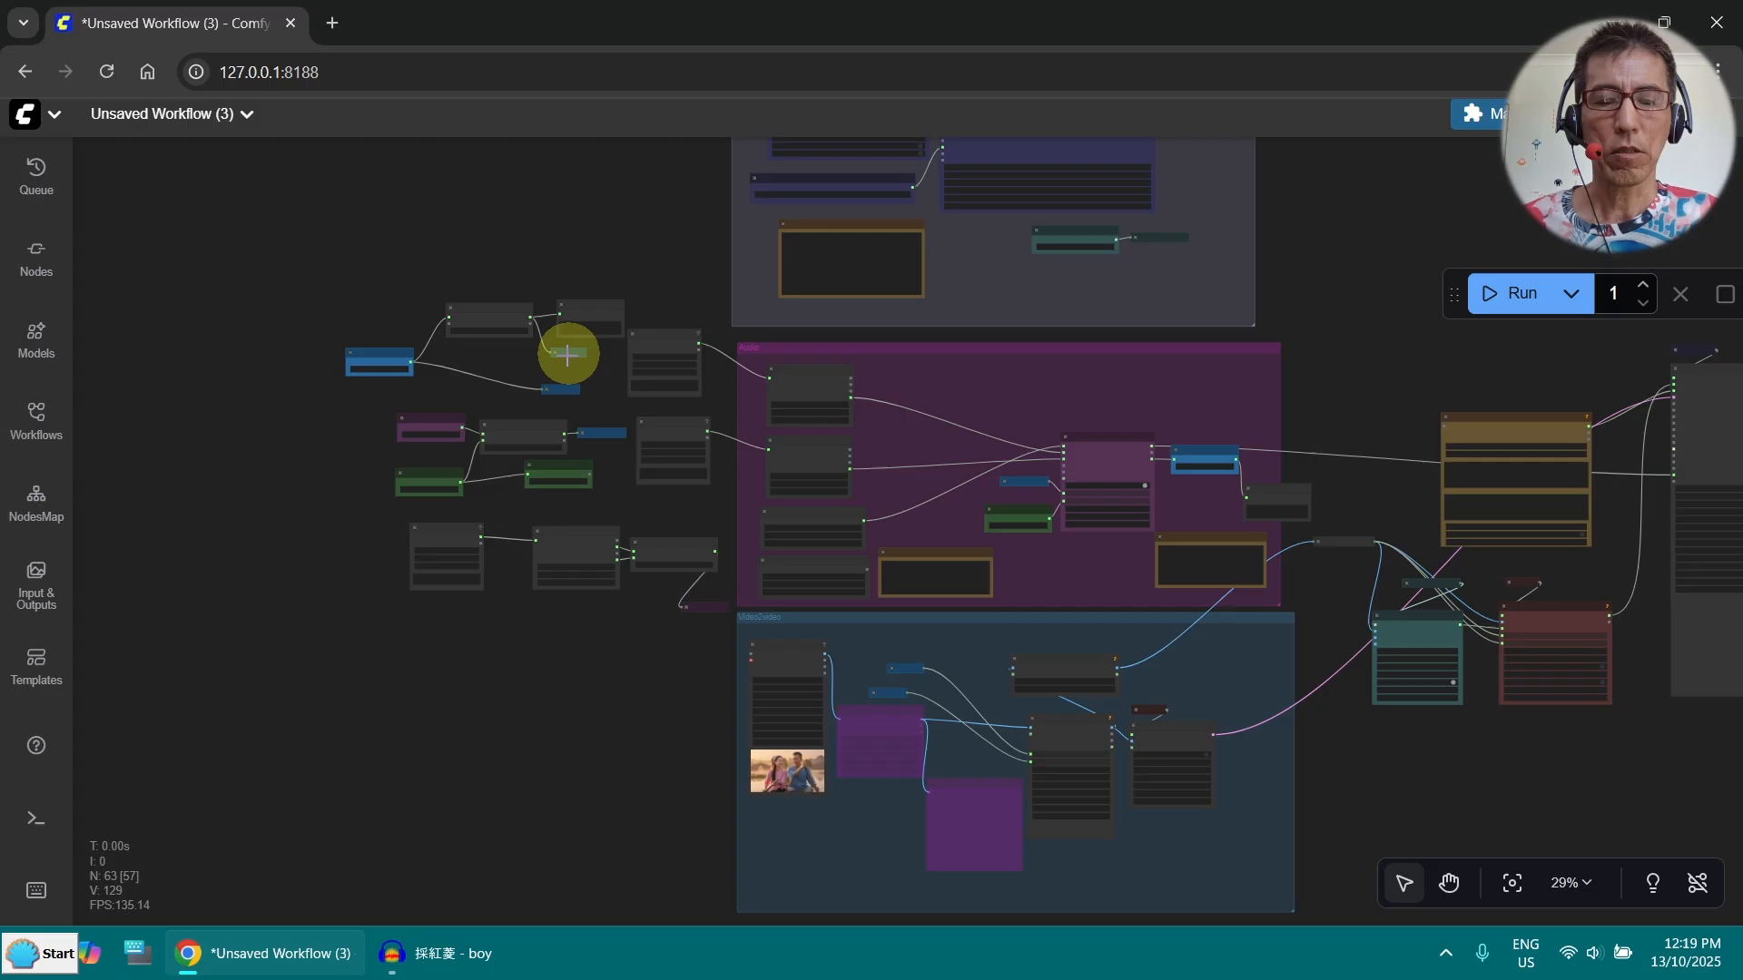
Examine the girl, boy and duet audio loaders, AudioSeparation nodes and size and duration nodes in the customised workflow
scroll(568, 352, "up", 4)
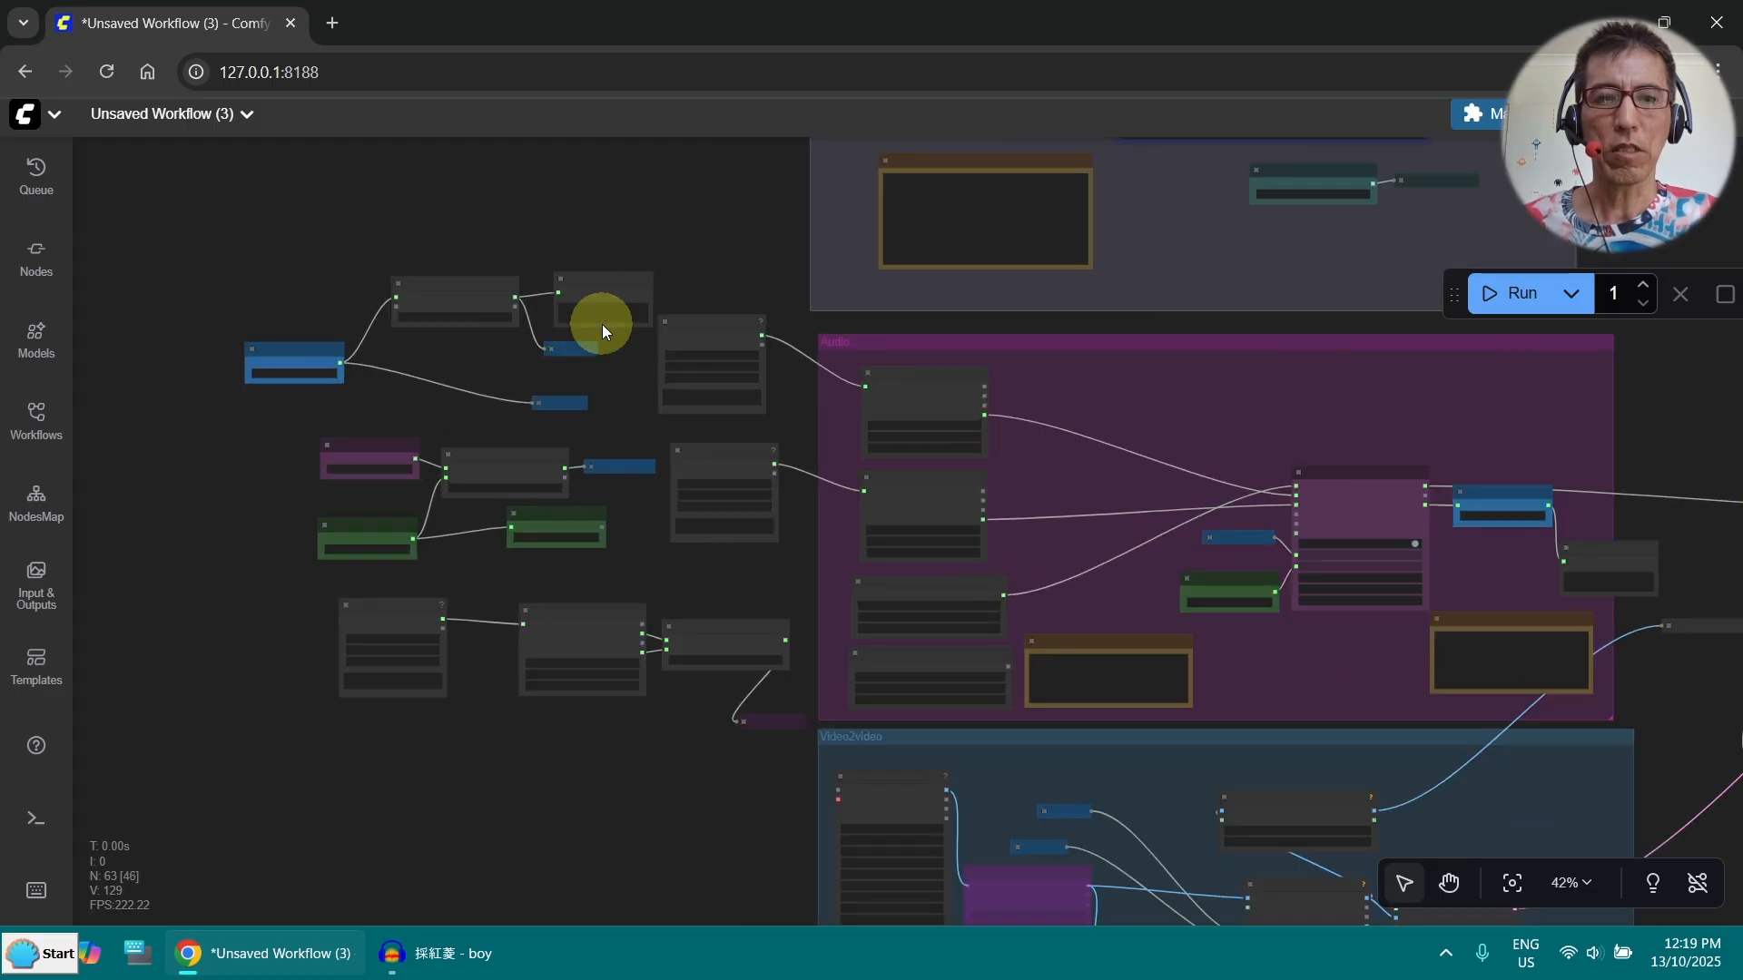
scroll(678, 252, "up", 5)
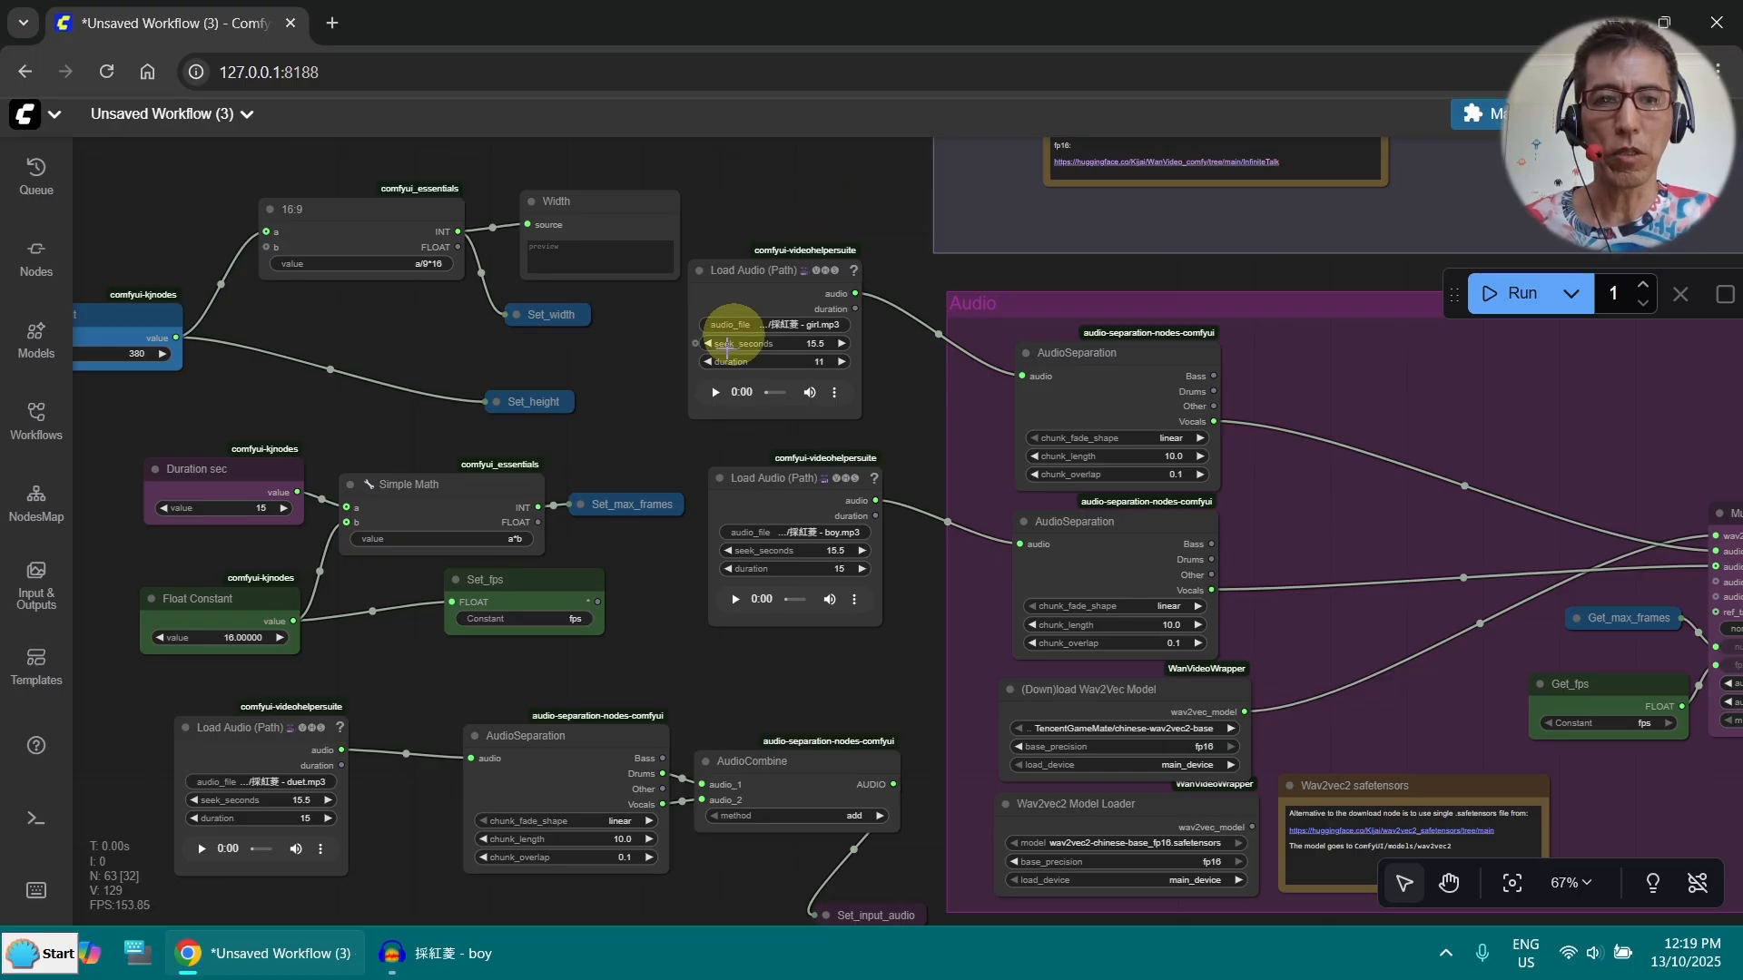
left_click_drag(630, 427, 792, 422)
left_click_drag(807, 377, 643, 400)
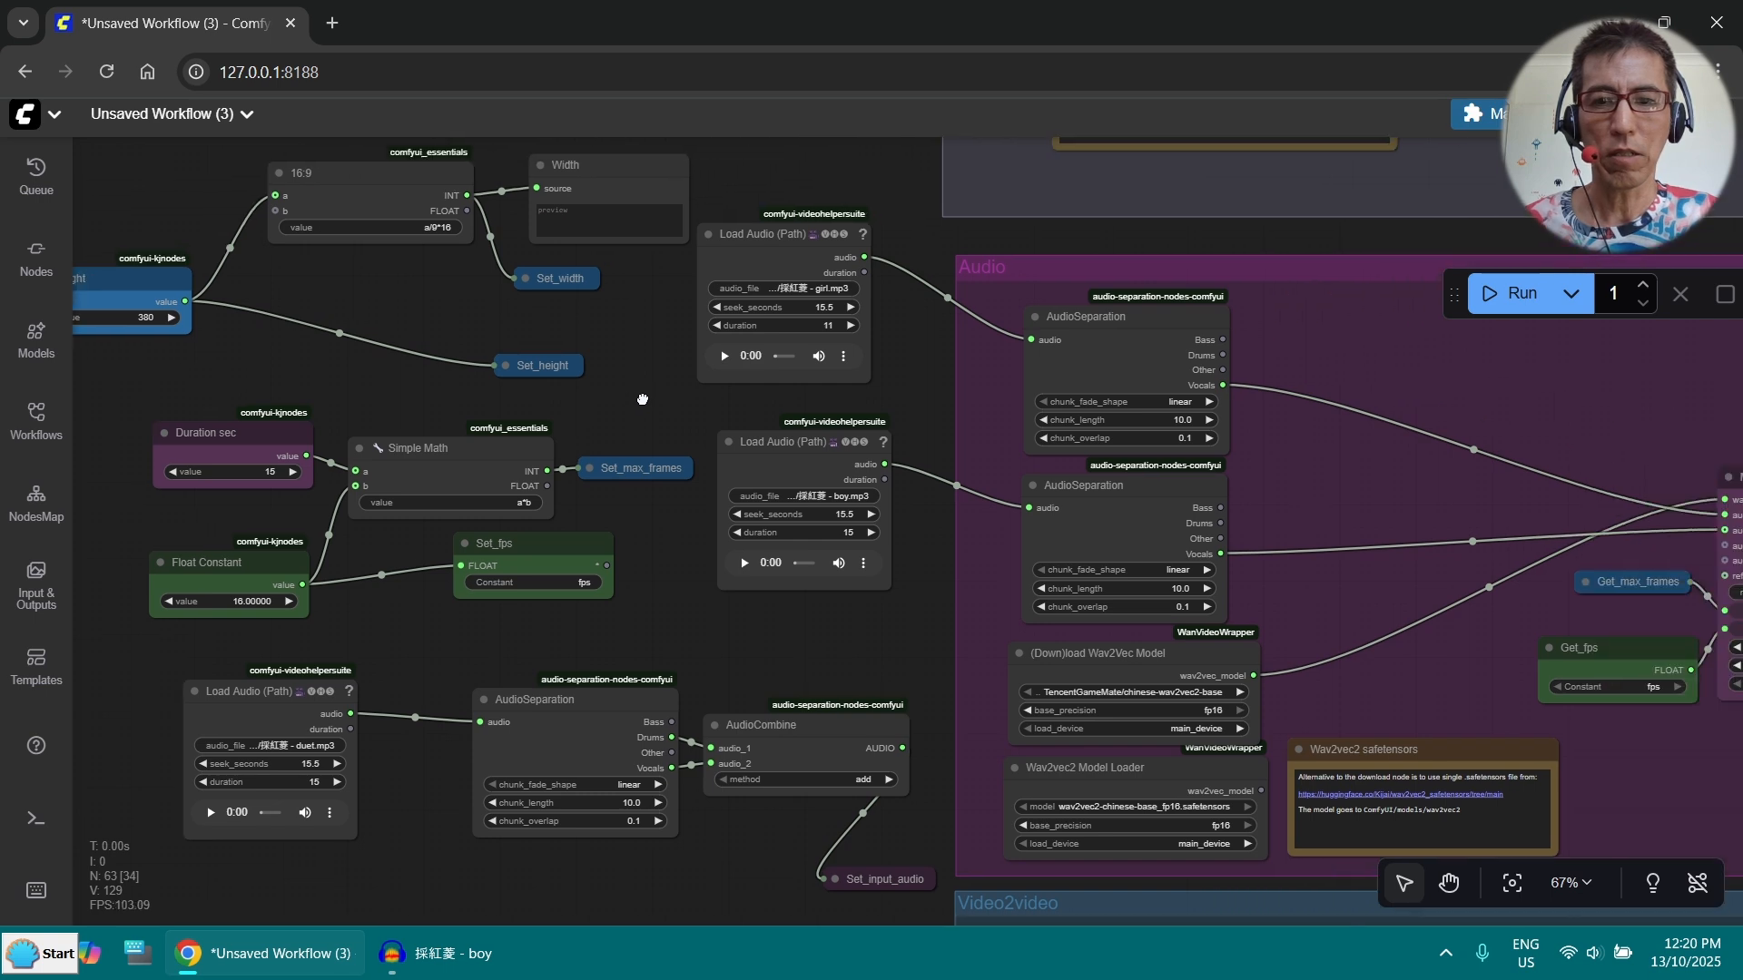
Inspect the girl and boy Load Audio nodes and shift their two AudioSeparation nodes slightly within the Audio group
scroll(655, 390, "up", 5)
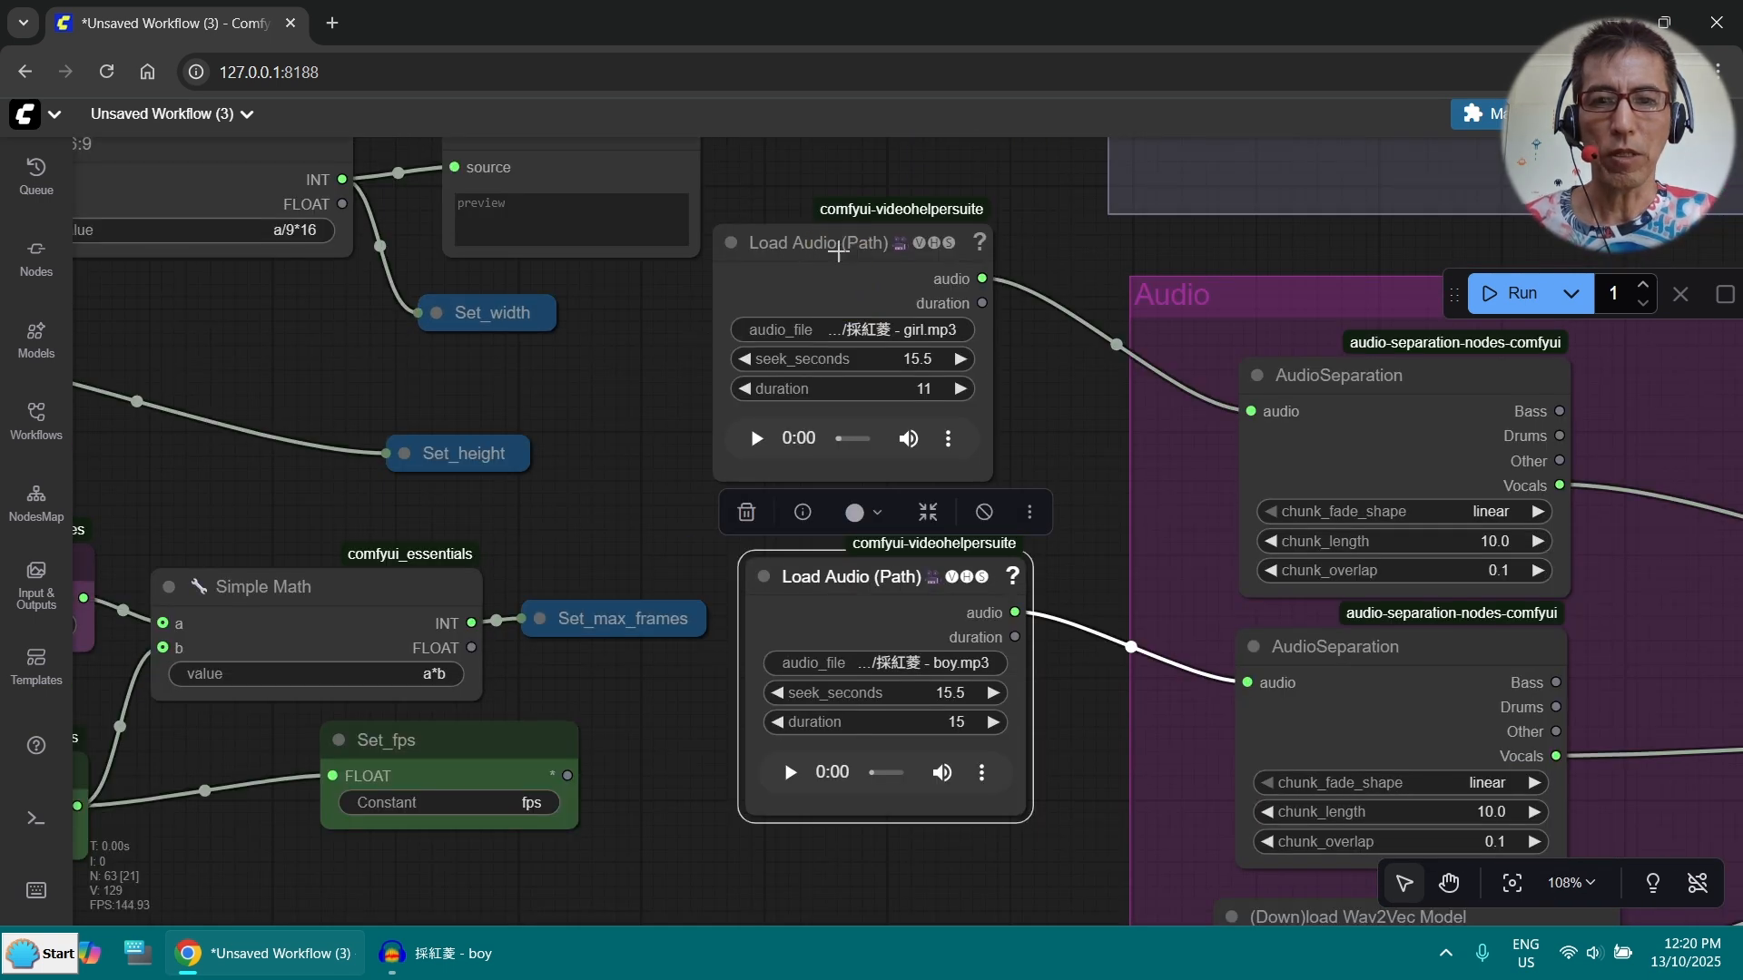
left_click(837, 253)
left_click(817, 576)
left_click_drag(1077, 503, 446, 394)
scroll(501, 387, "down", 3)
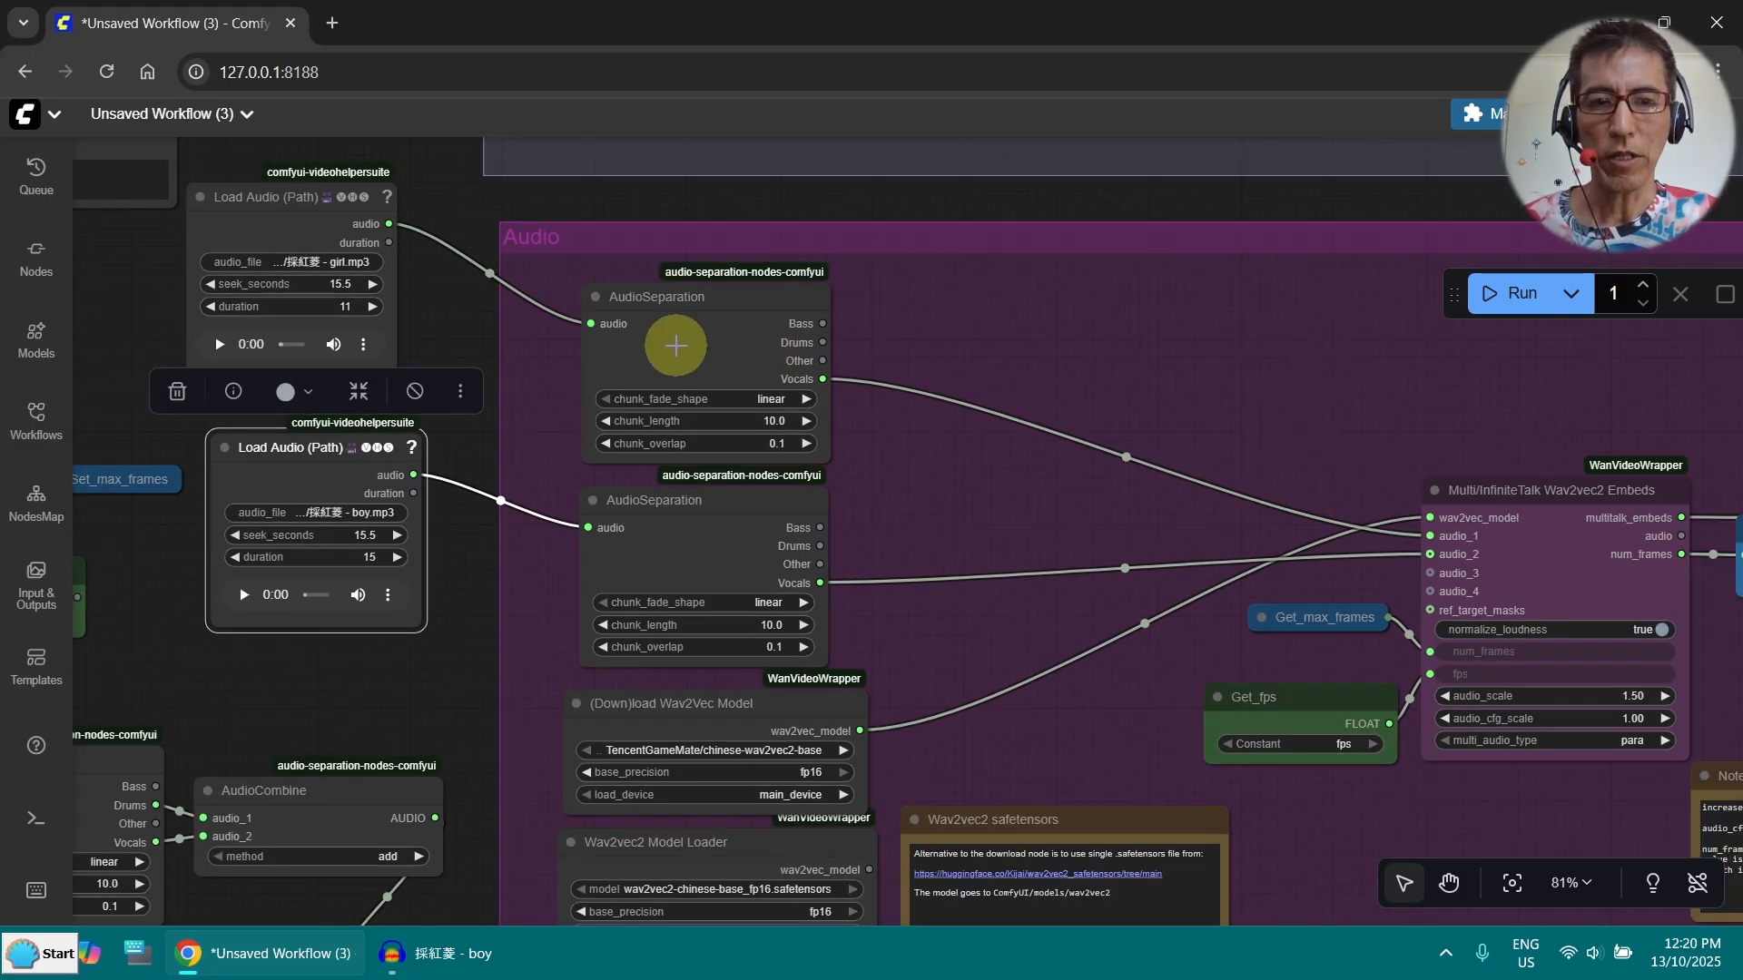
left_click_drag(753, 299, 769, 278)
left_click_drag(687, 507, 780, 493)
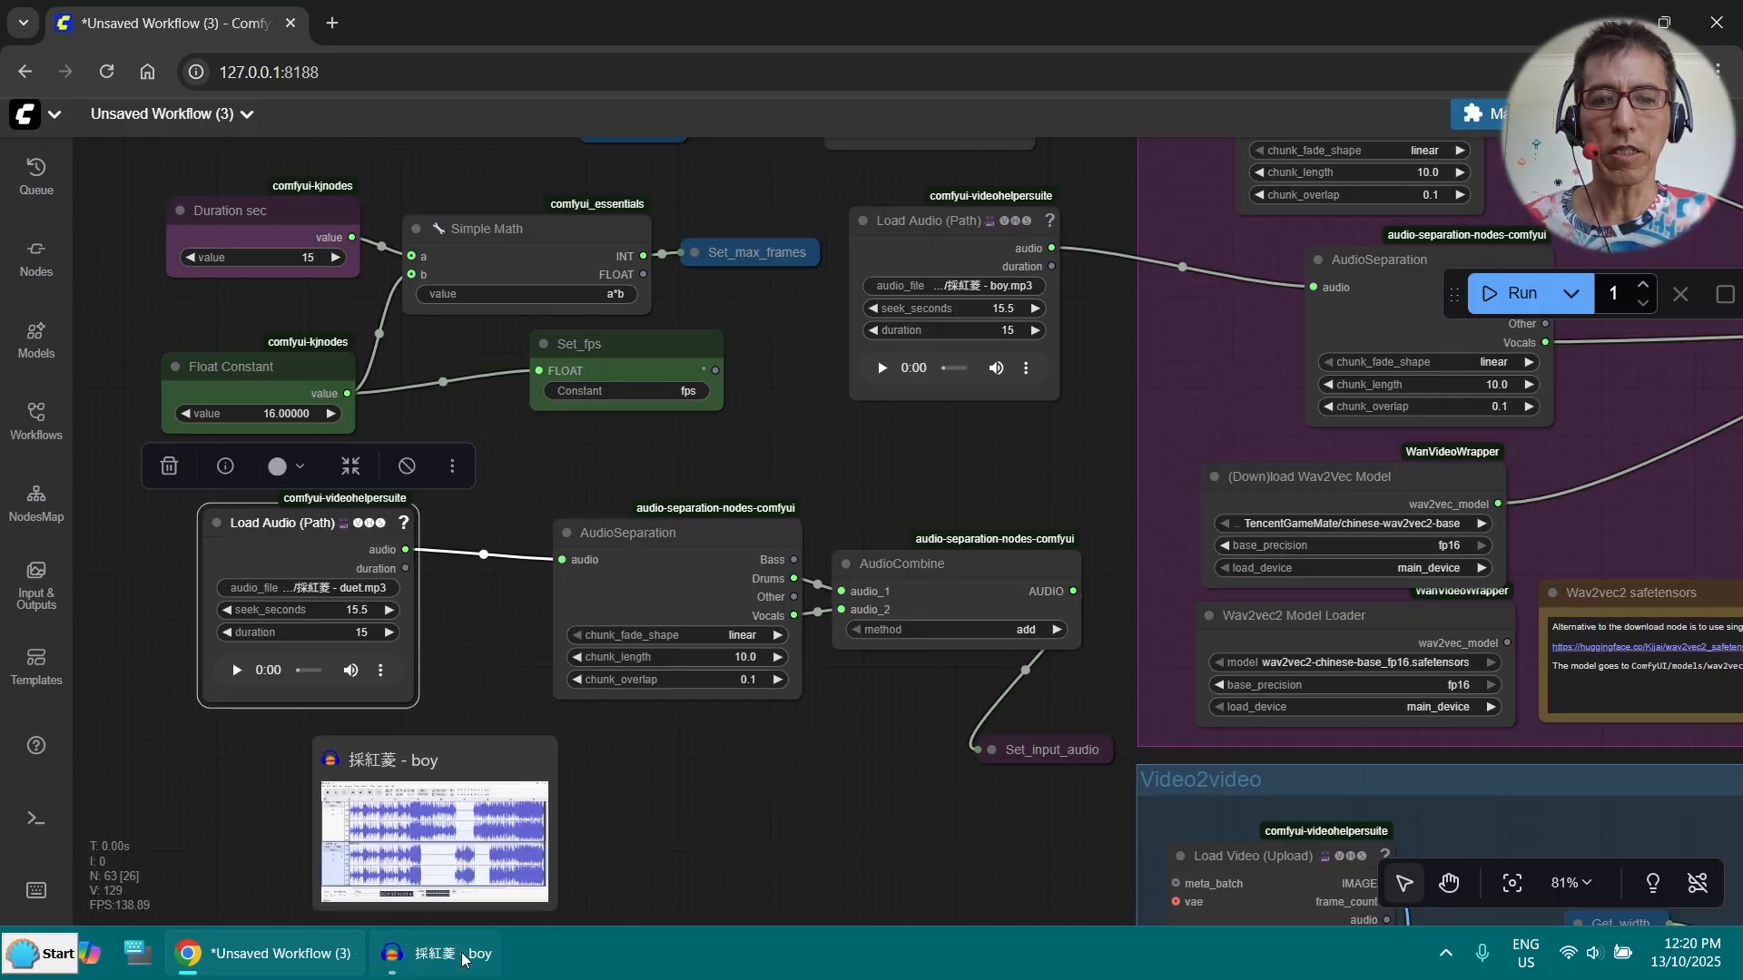
Switch to Audacity and play the boy and girl tracks briefly from about 16 seconds and again from about 24 seconds
left_click(464, 959)
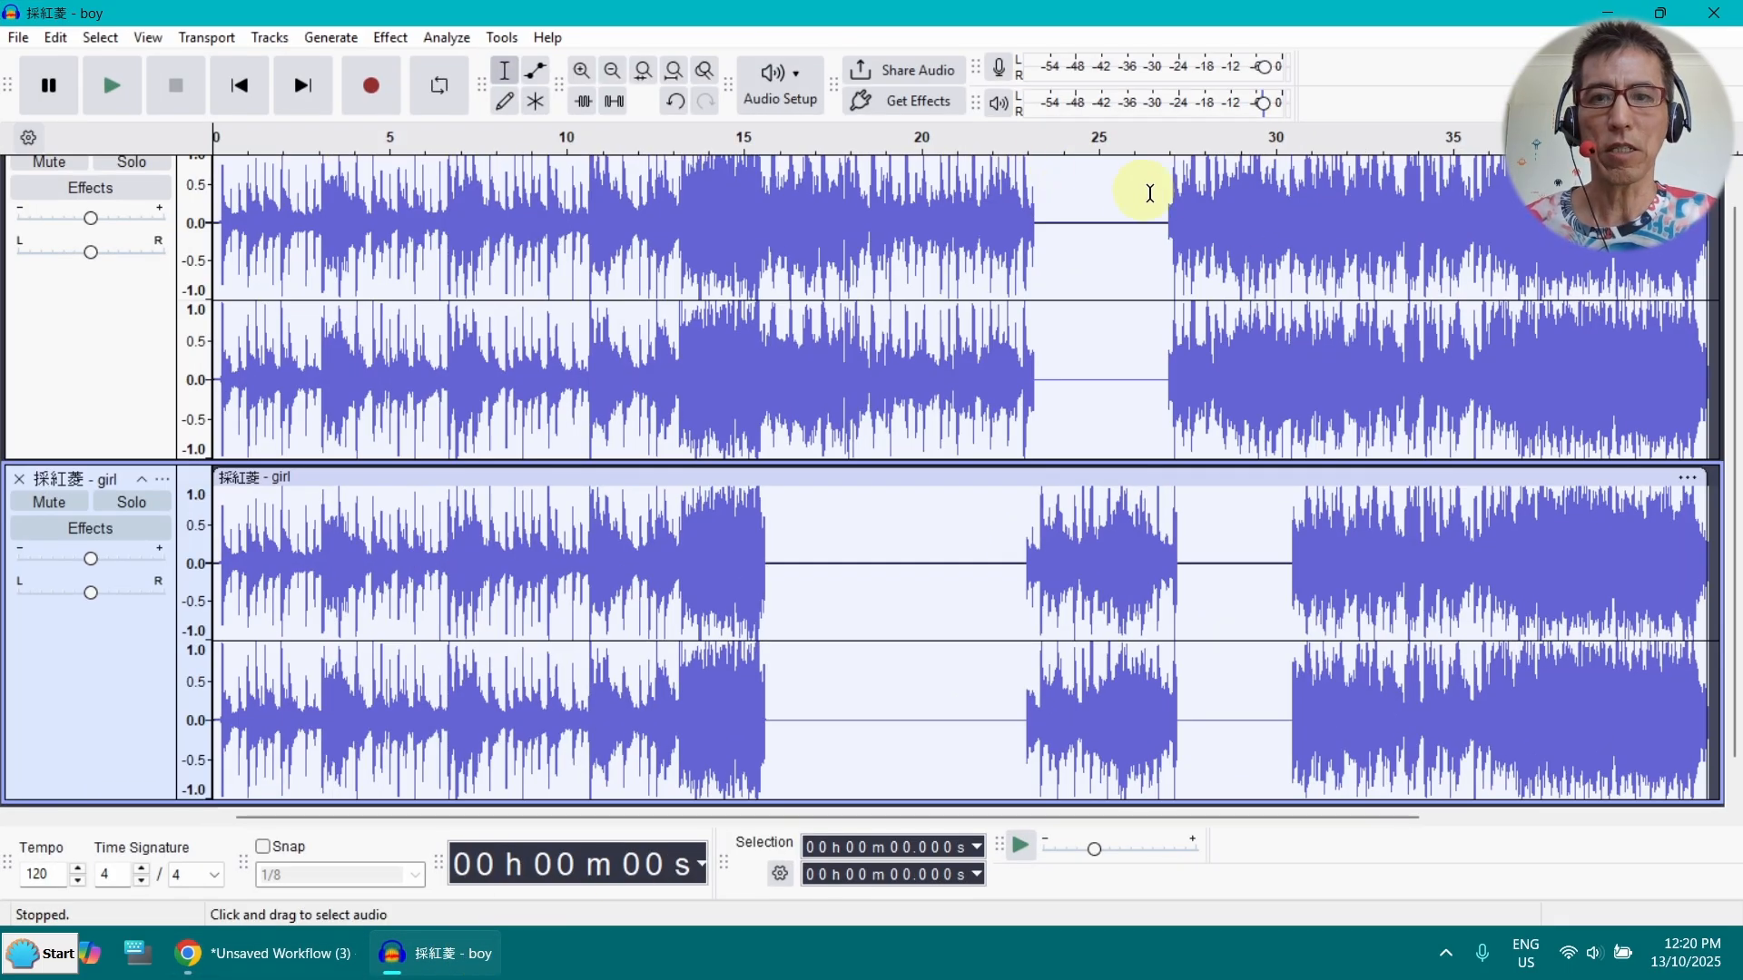
left_click(799, 136)
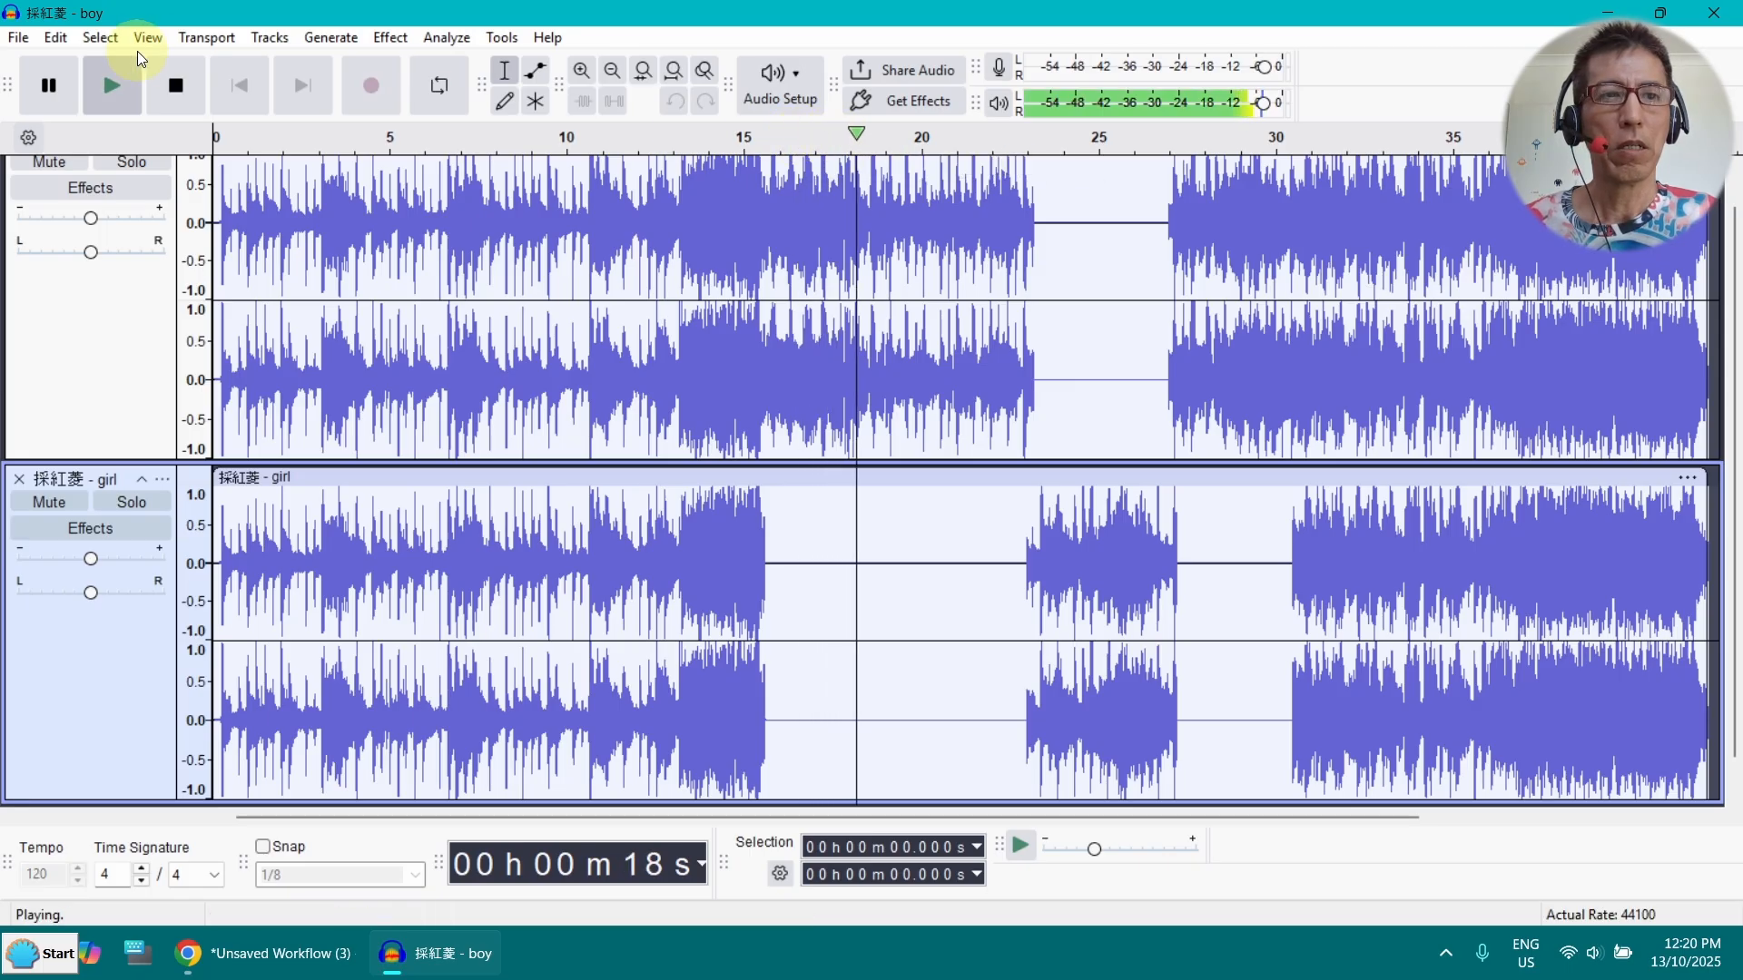
left_click(179, 86)
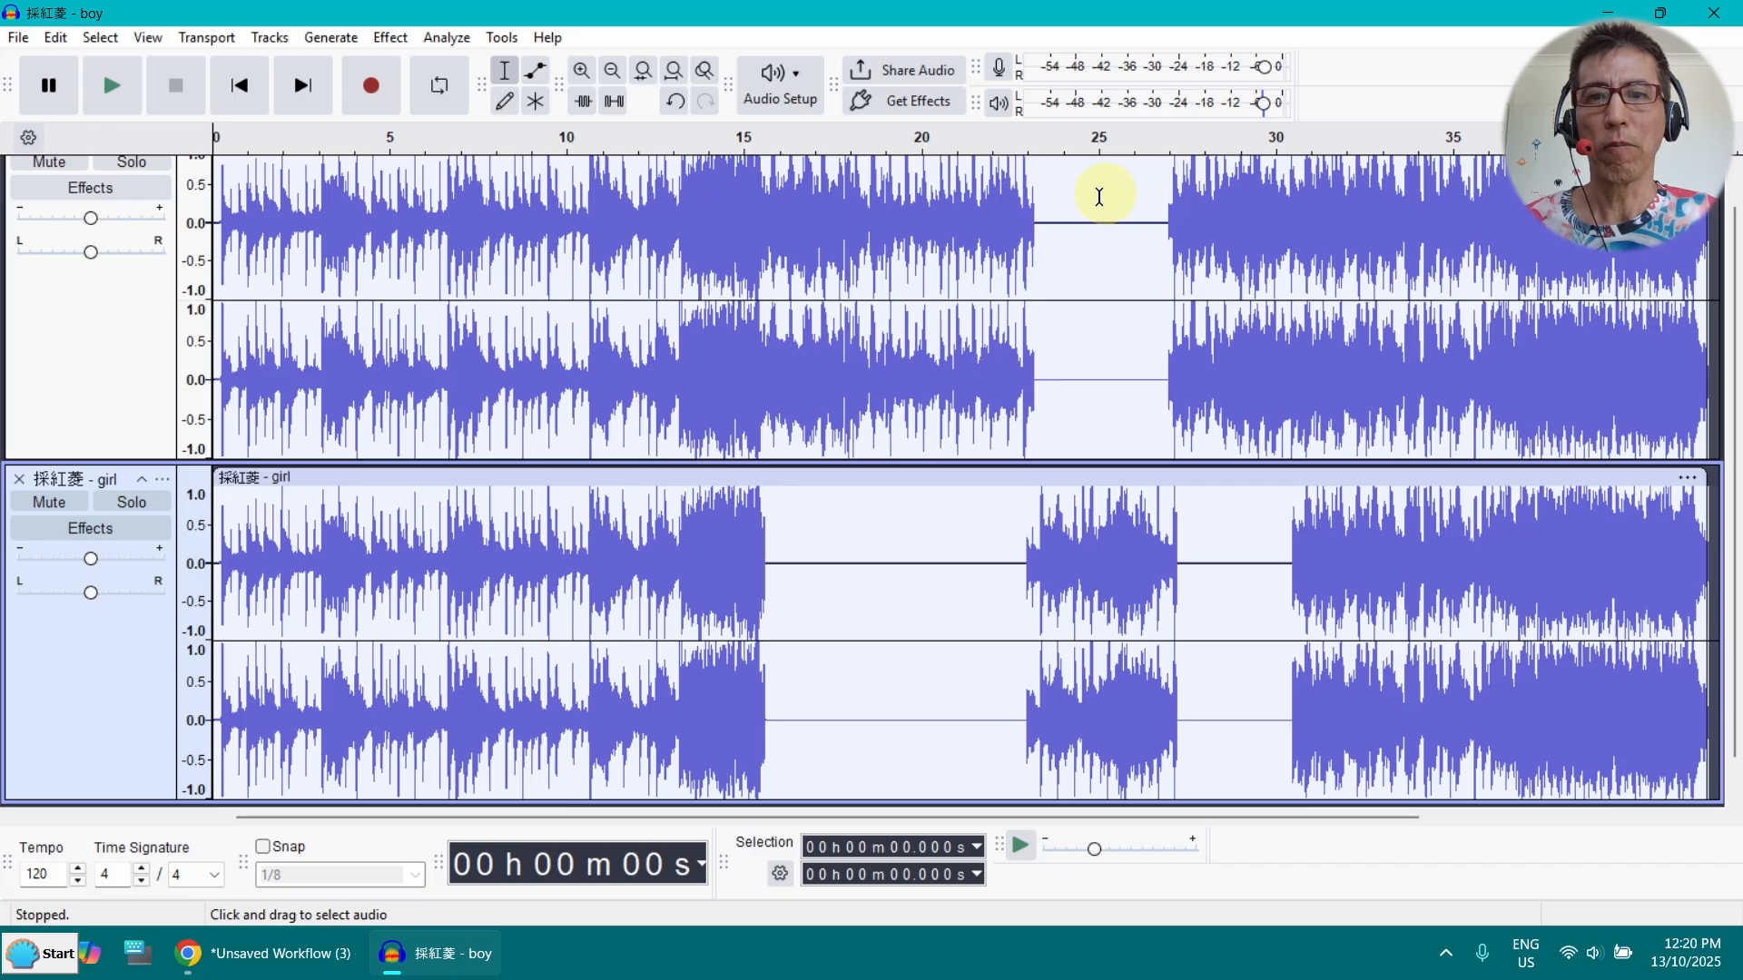
left_click(1056, 152)
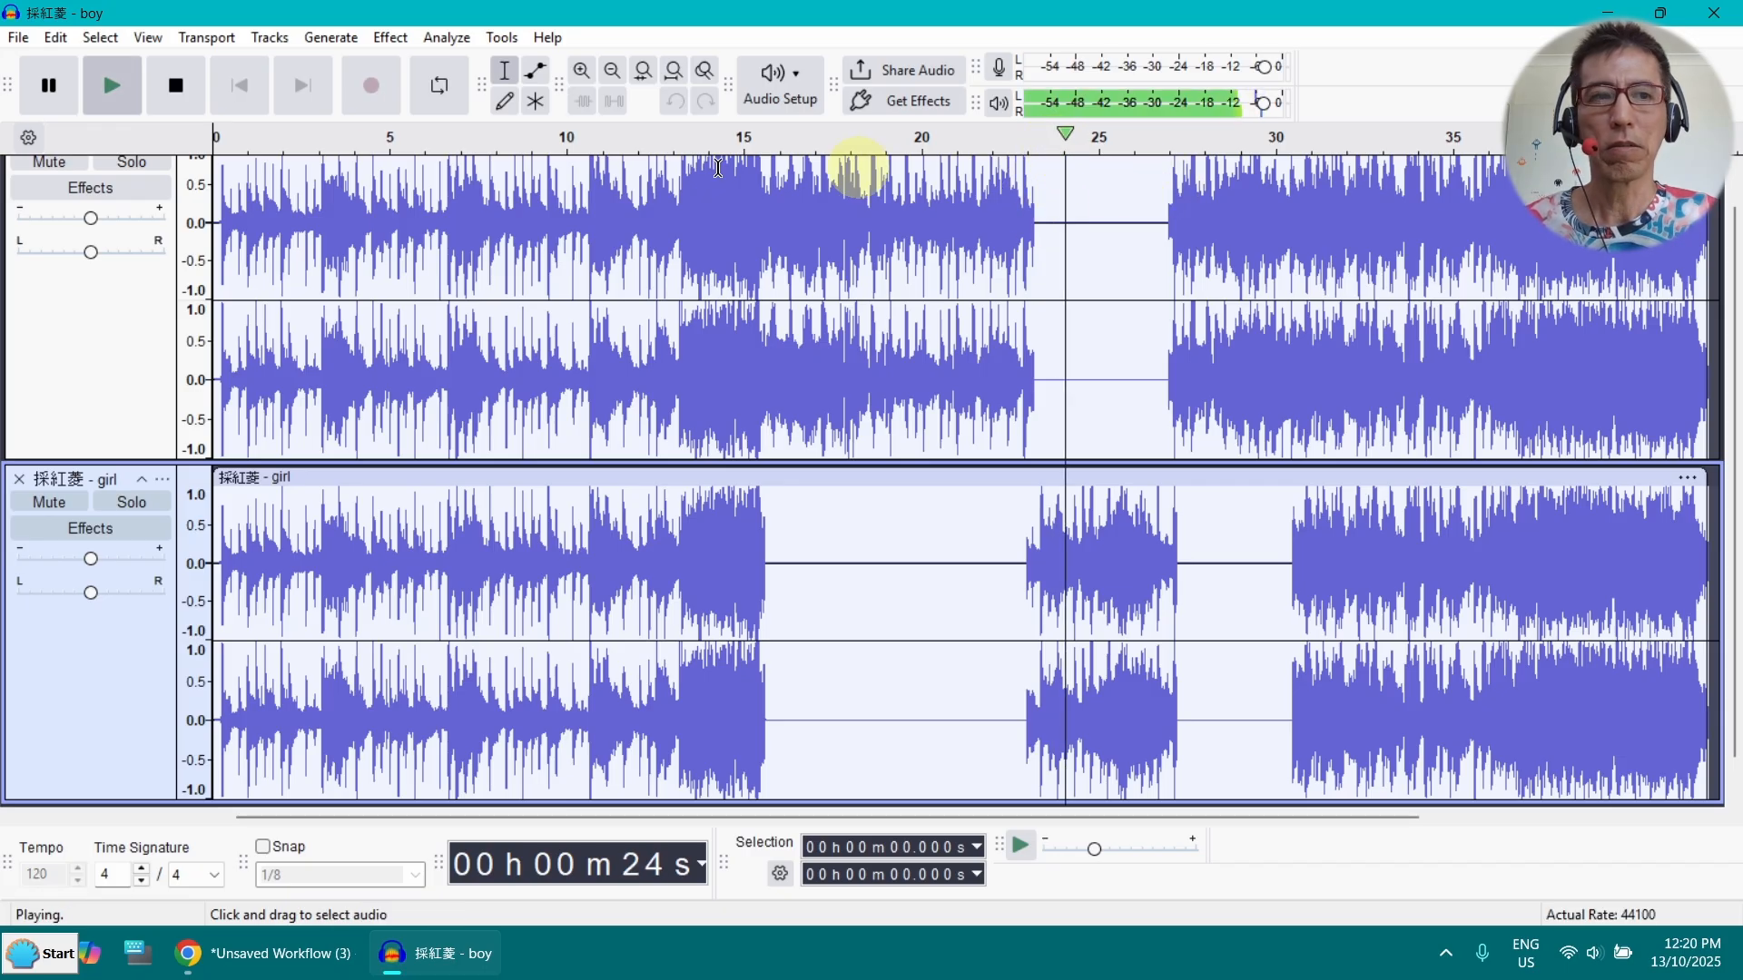
left_click(176, 86)
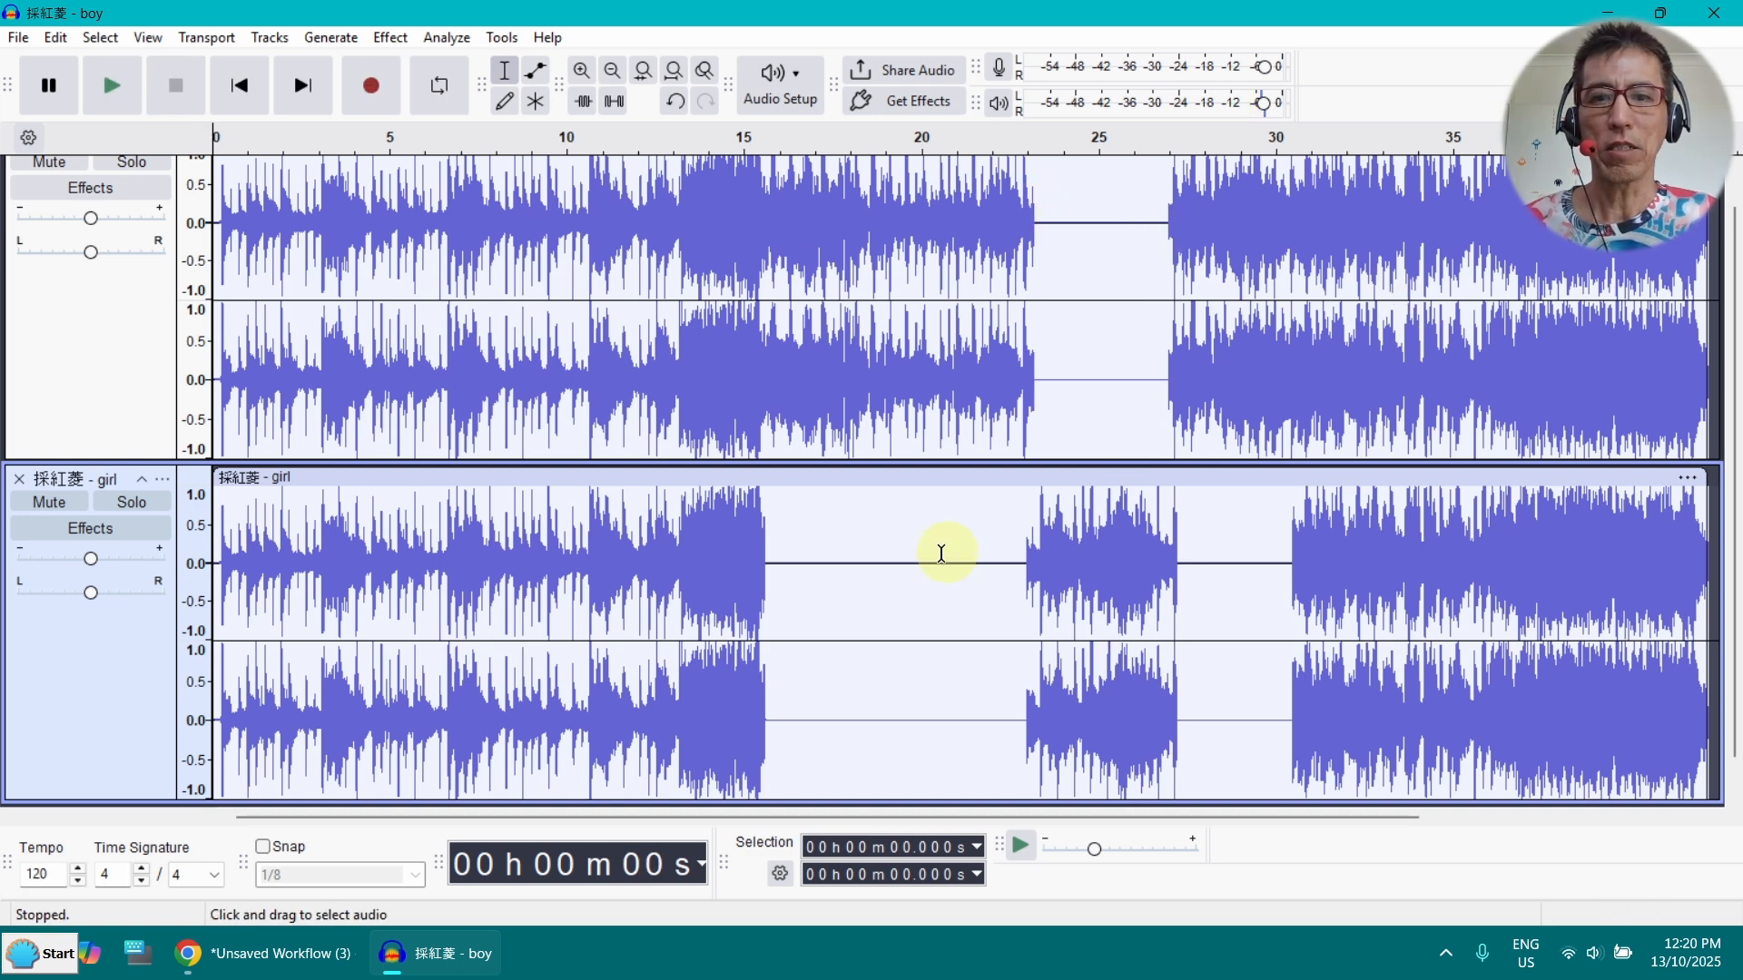
Return to ComfyUI and check the seek_seconds and duration settings of the girl and boy audio loaders
left_click(1608, 12)
left_click_drag(721, 318, 663, 515)
scroll(886, 294, "up", 4)
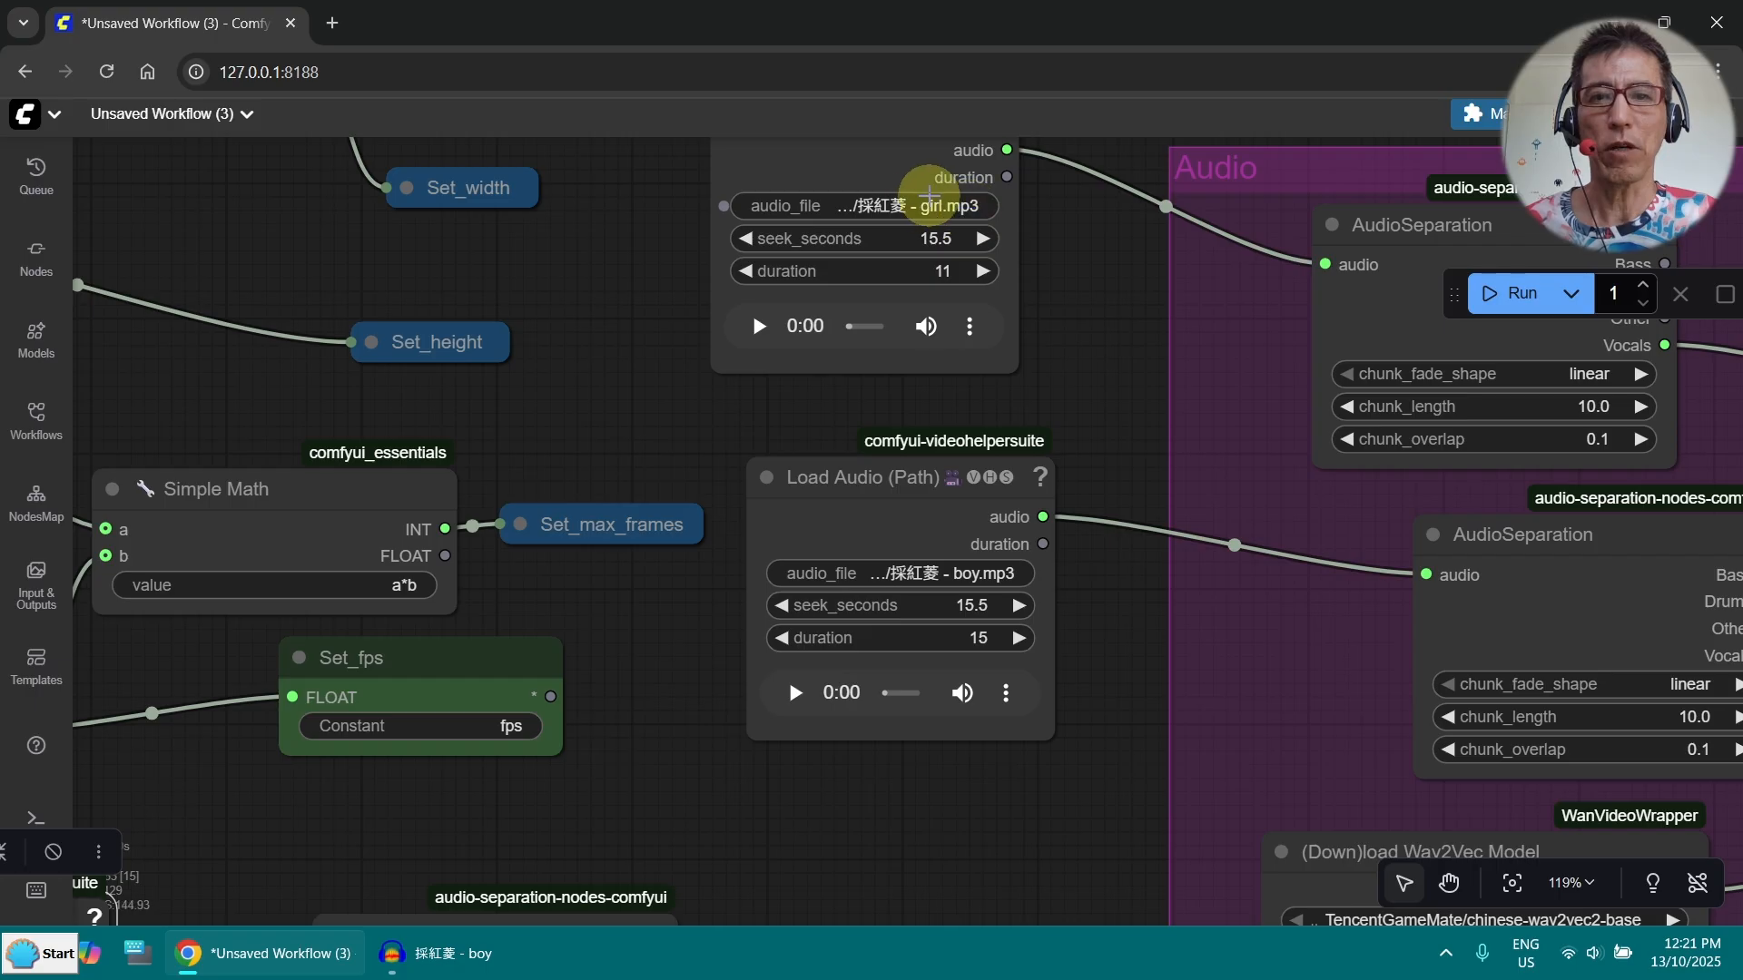
scroll(1027, 245, "up", 1)
scroll(1026, 245, "up", 1)
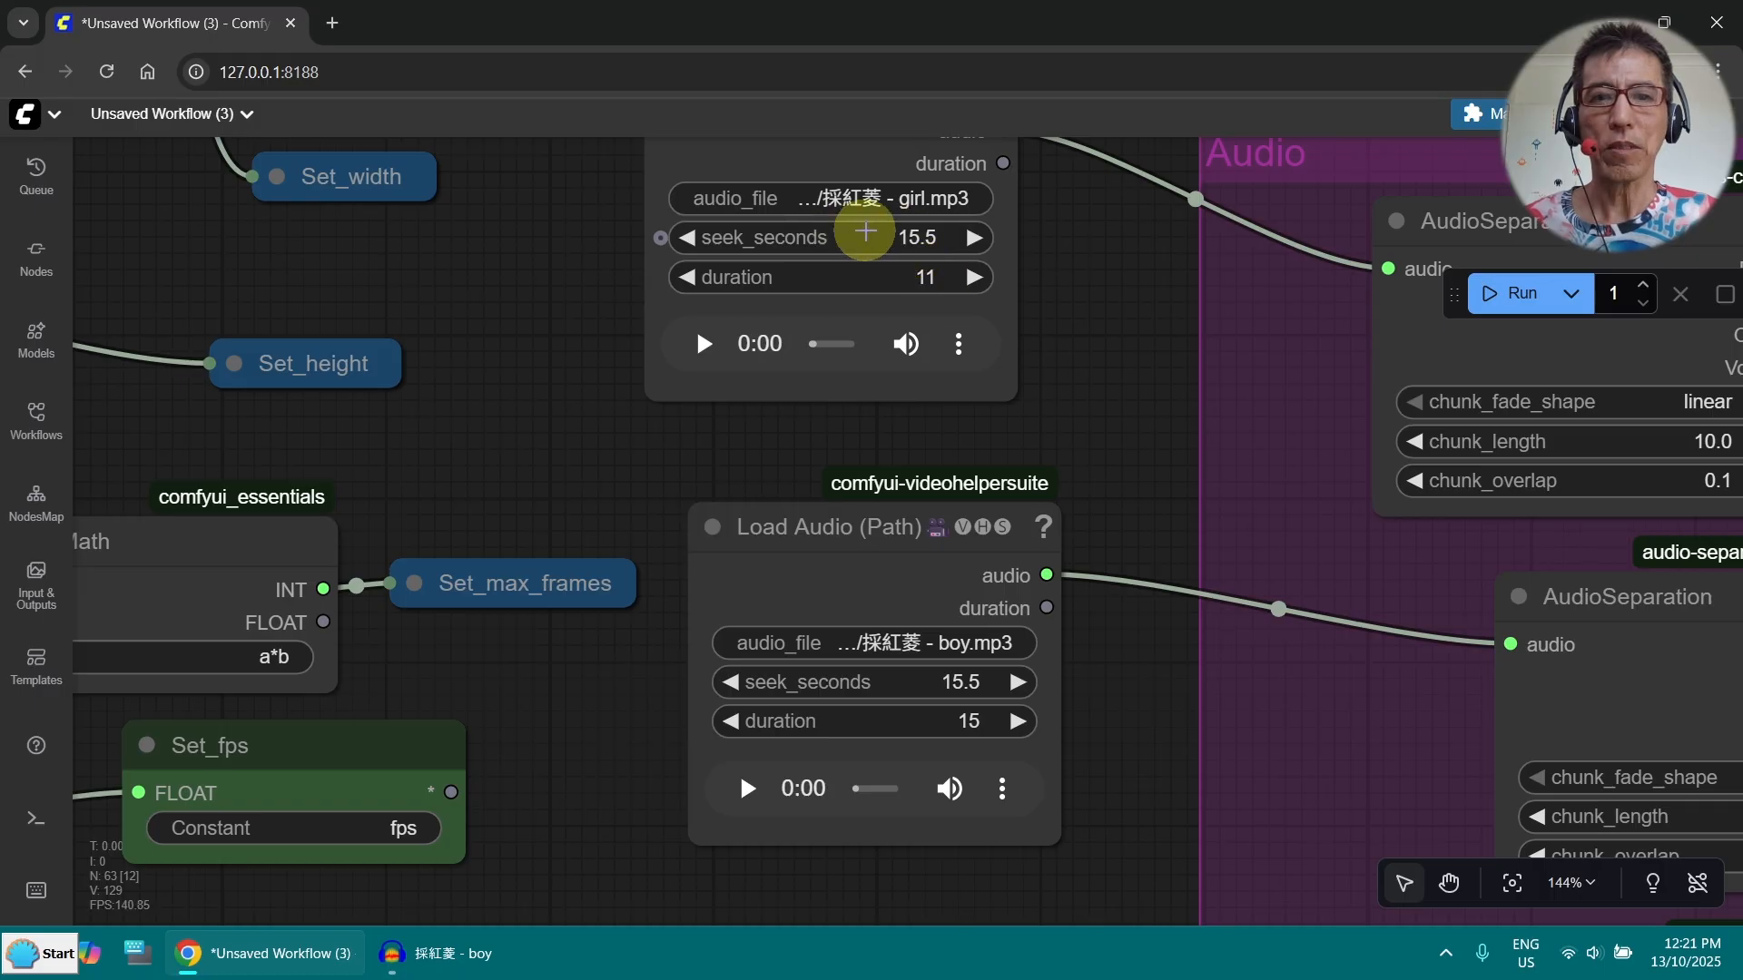
Switch to Audacity and briefly play the tracks from about 15.5 seconds, where the girl's silent gap begins
left_click(422, 953)
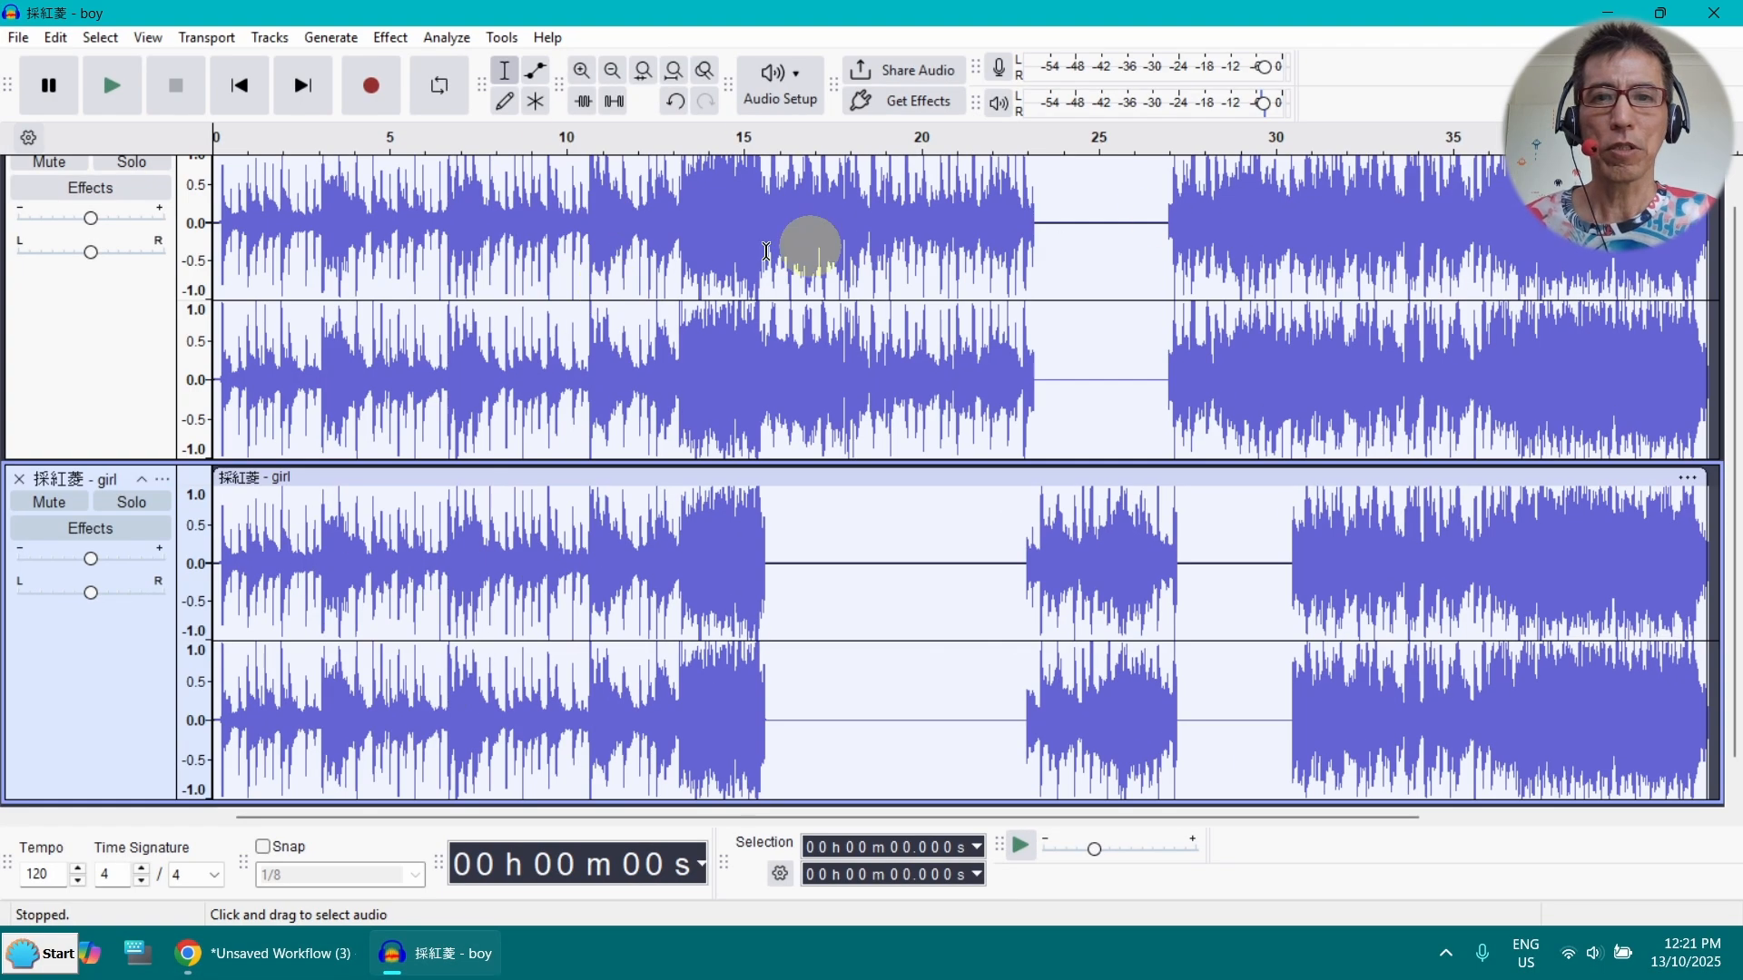
left_click(766, 154)
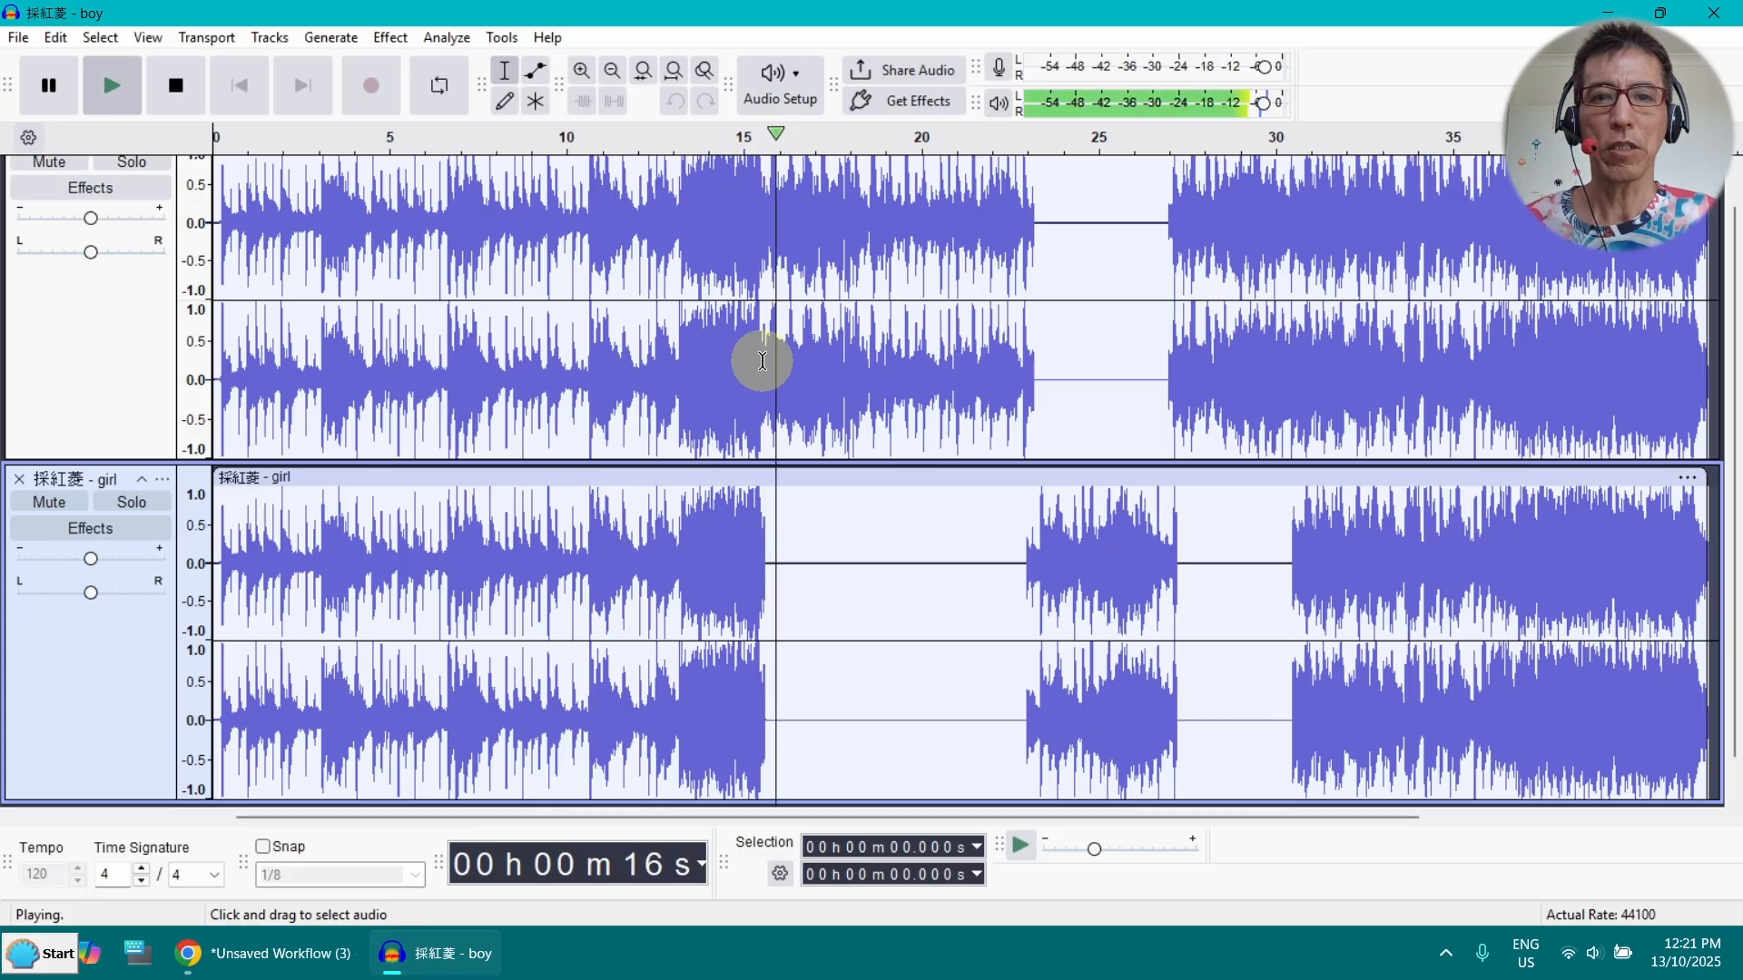
left_click(194, 105)
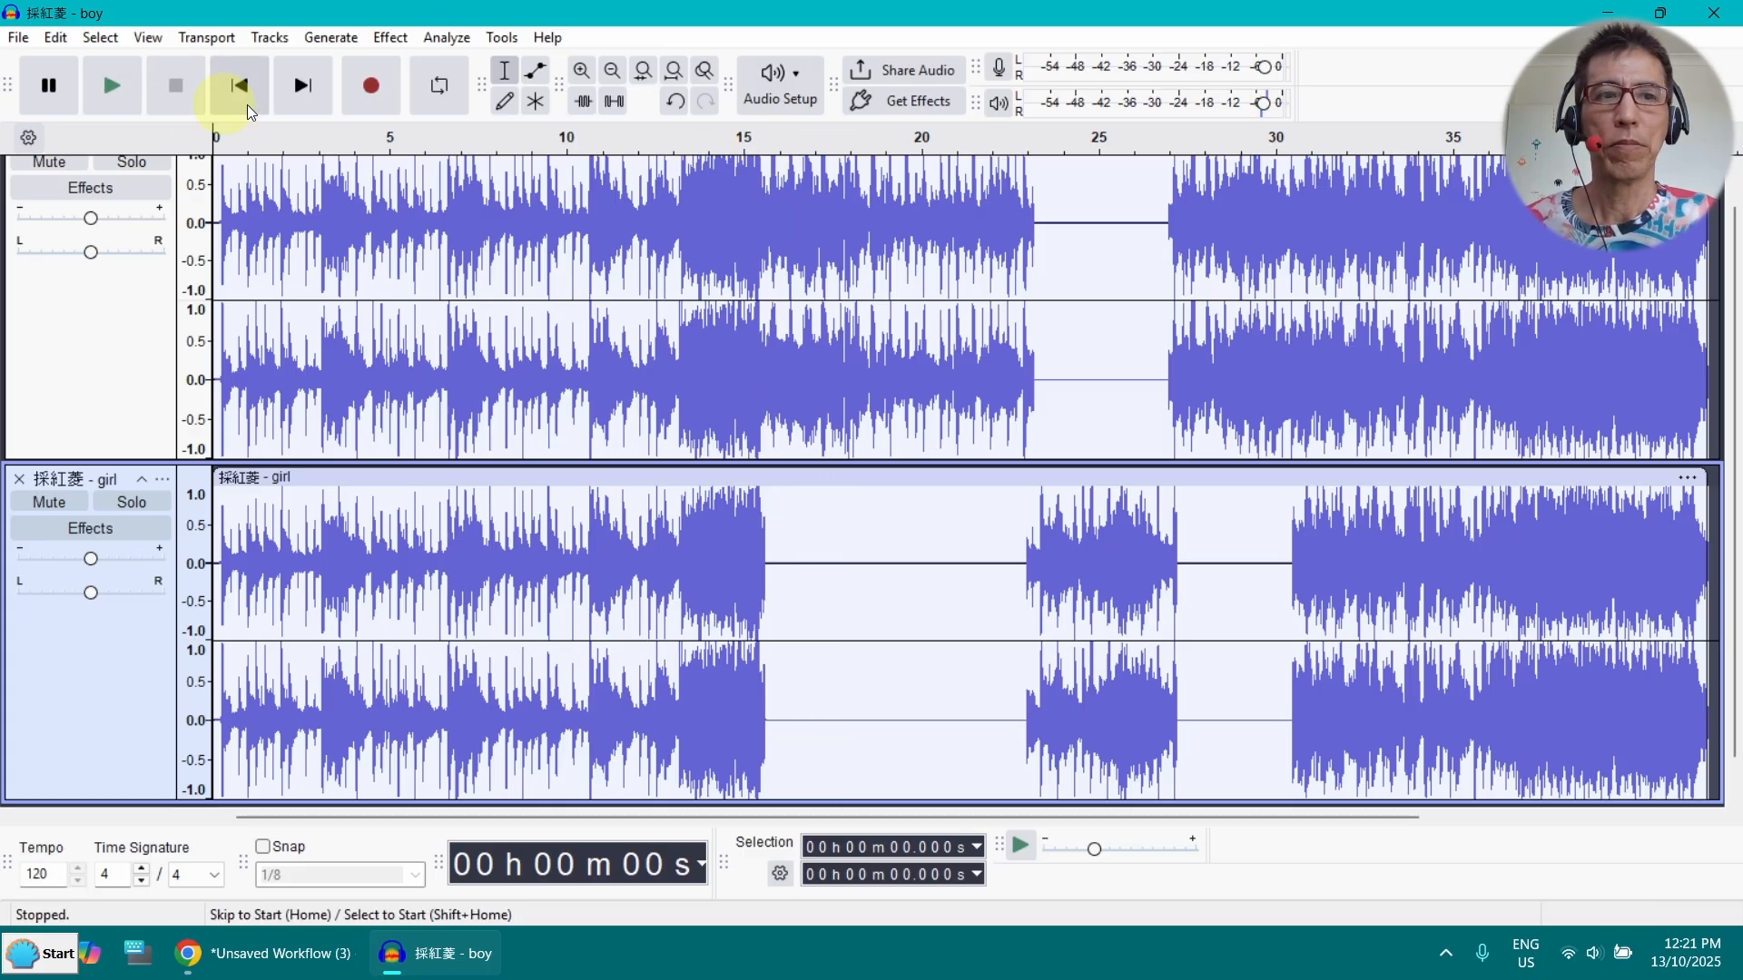
Go back to ComfyUI and play the audio preview of the girl.mp3 loader
key("alt+Tab")
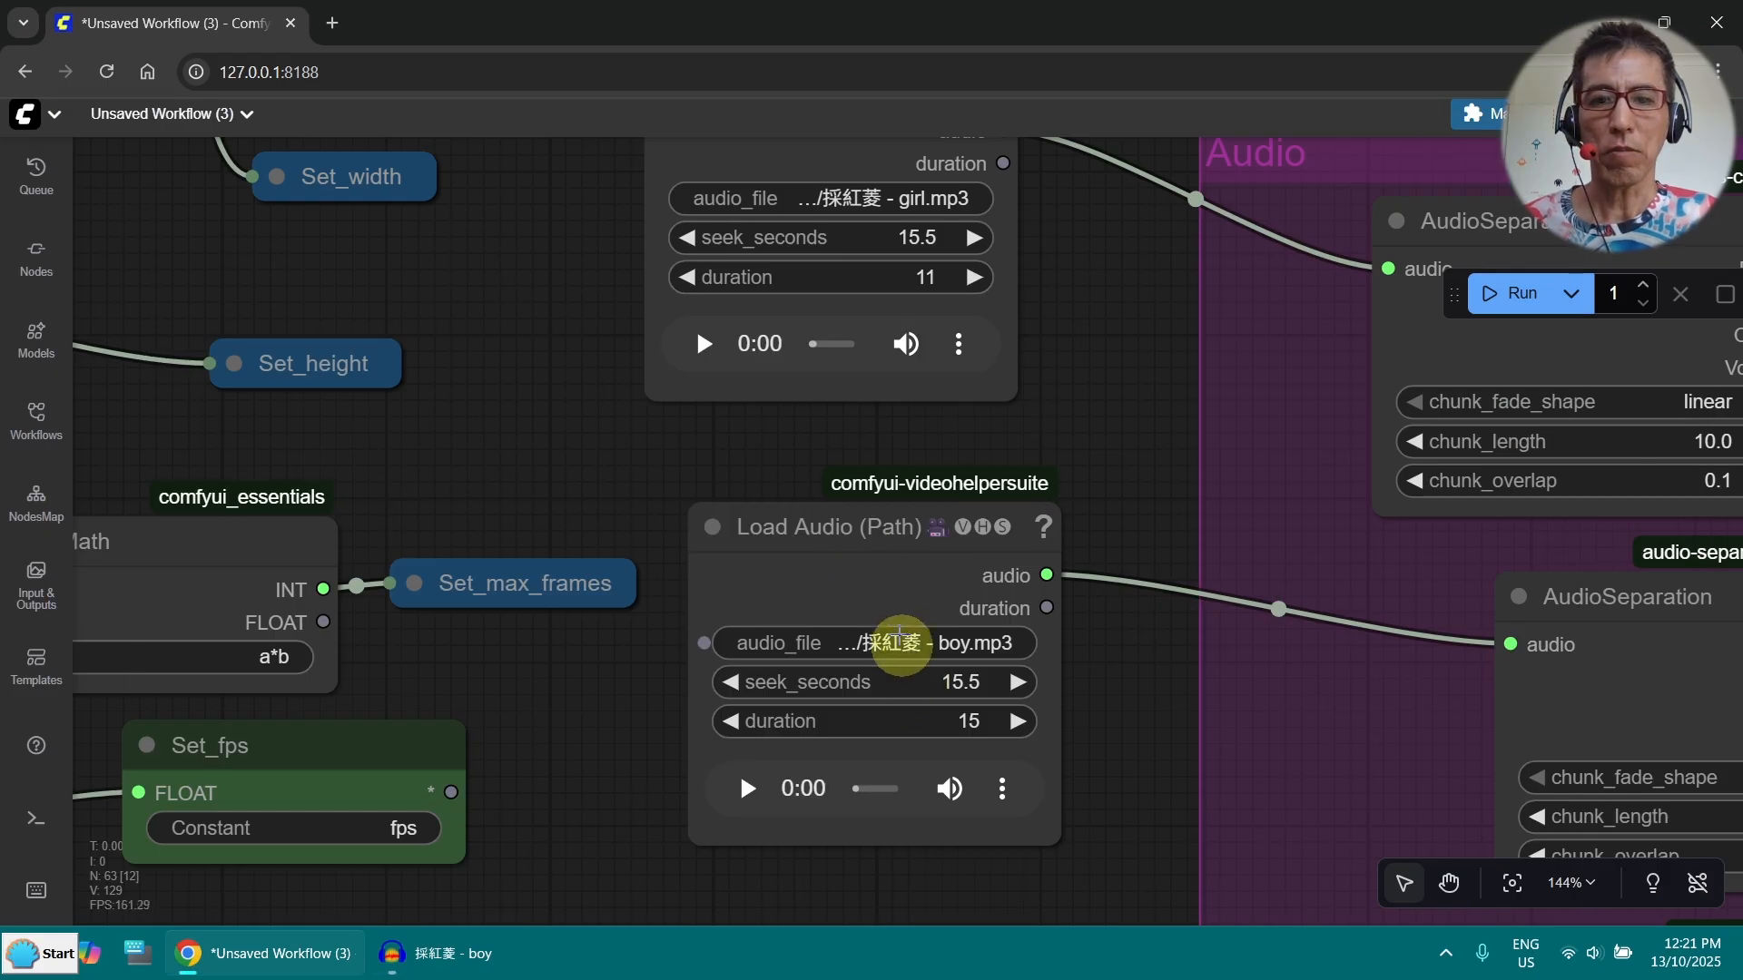
left_click_drag(1140, 358, 1166, 200)
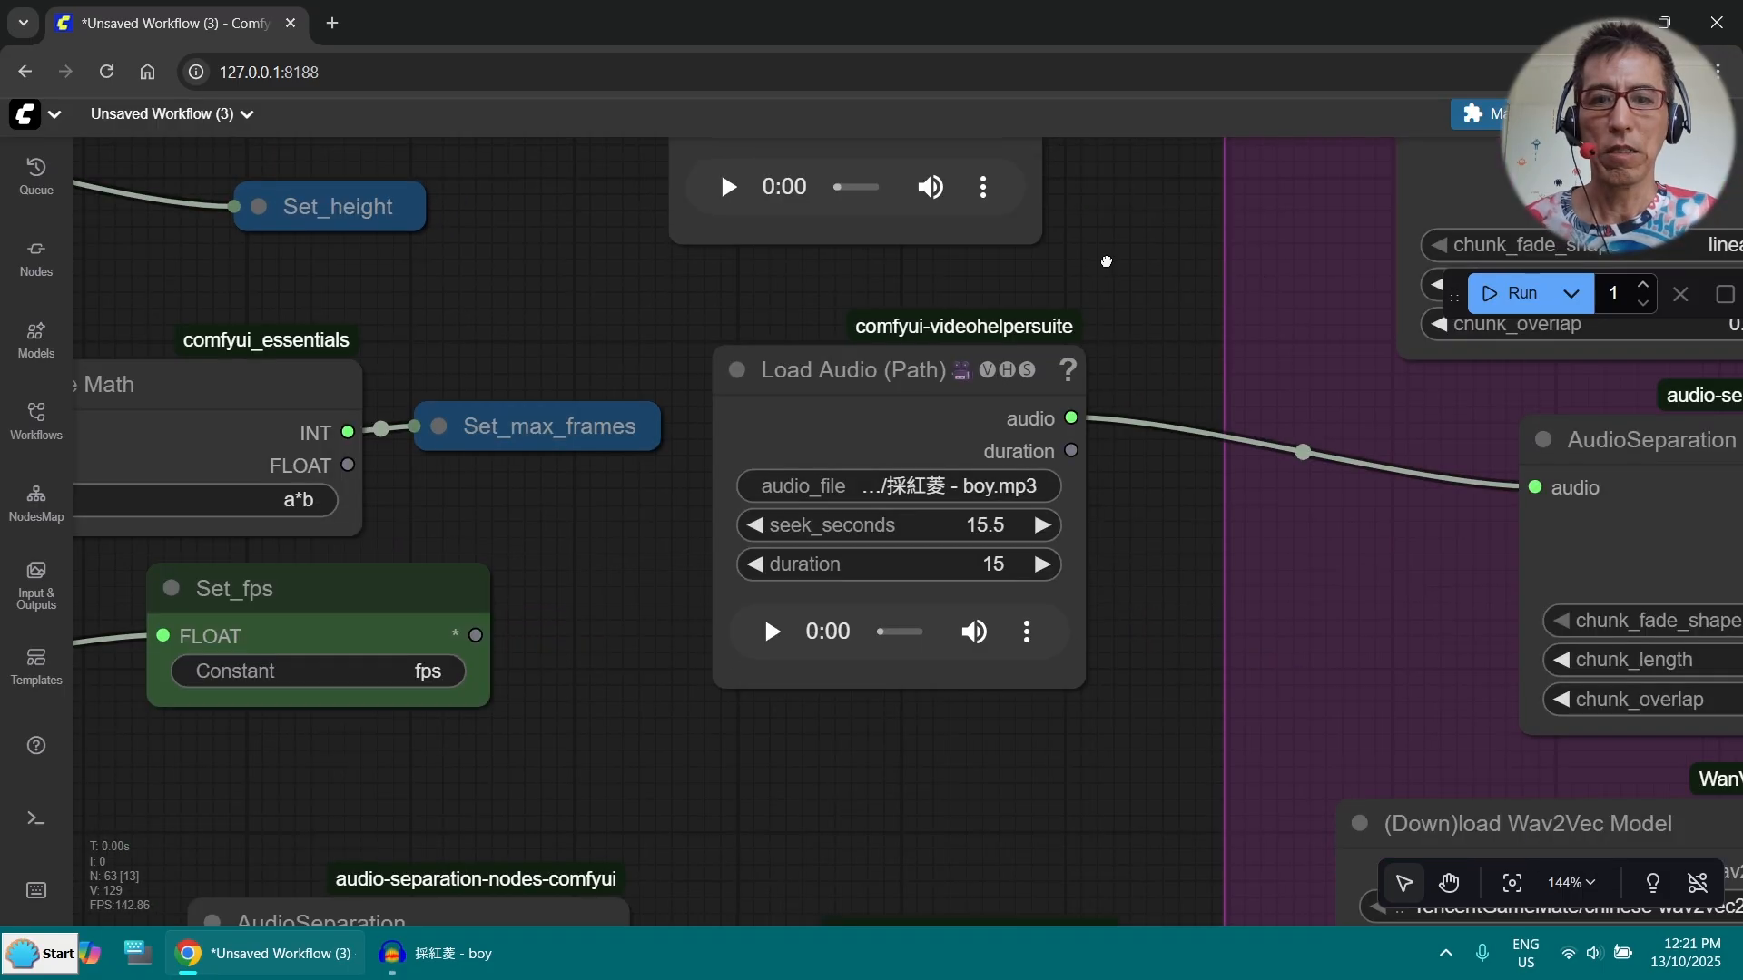
left_click_drag(1106, 259, 1076, 453)
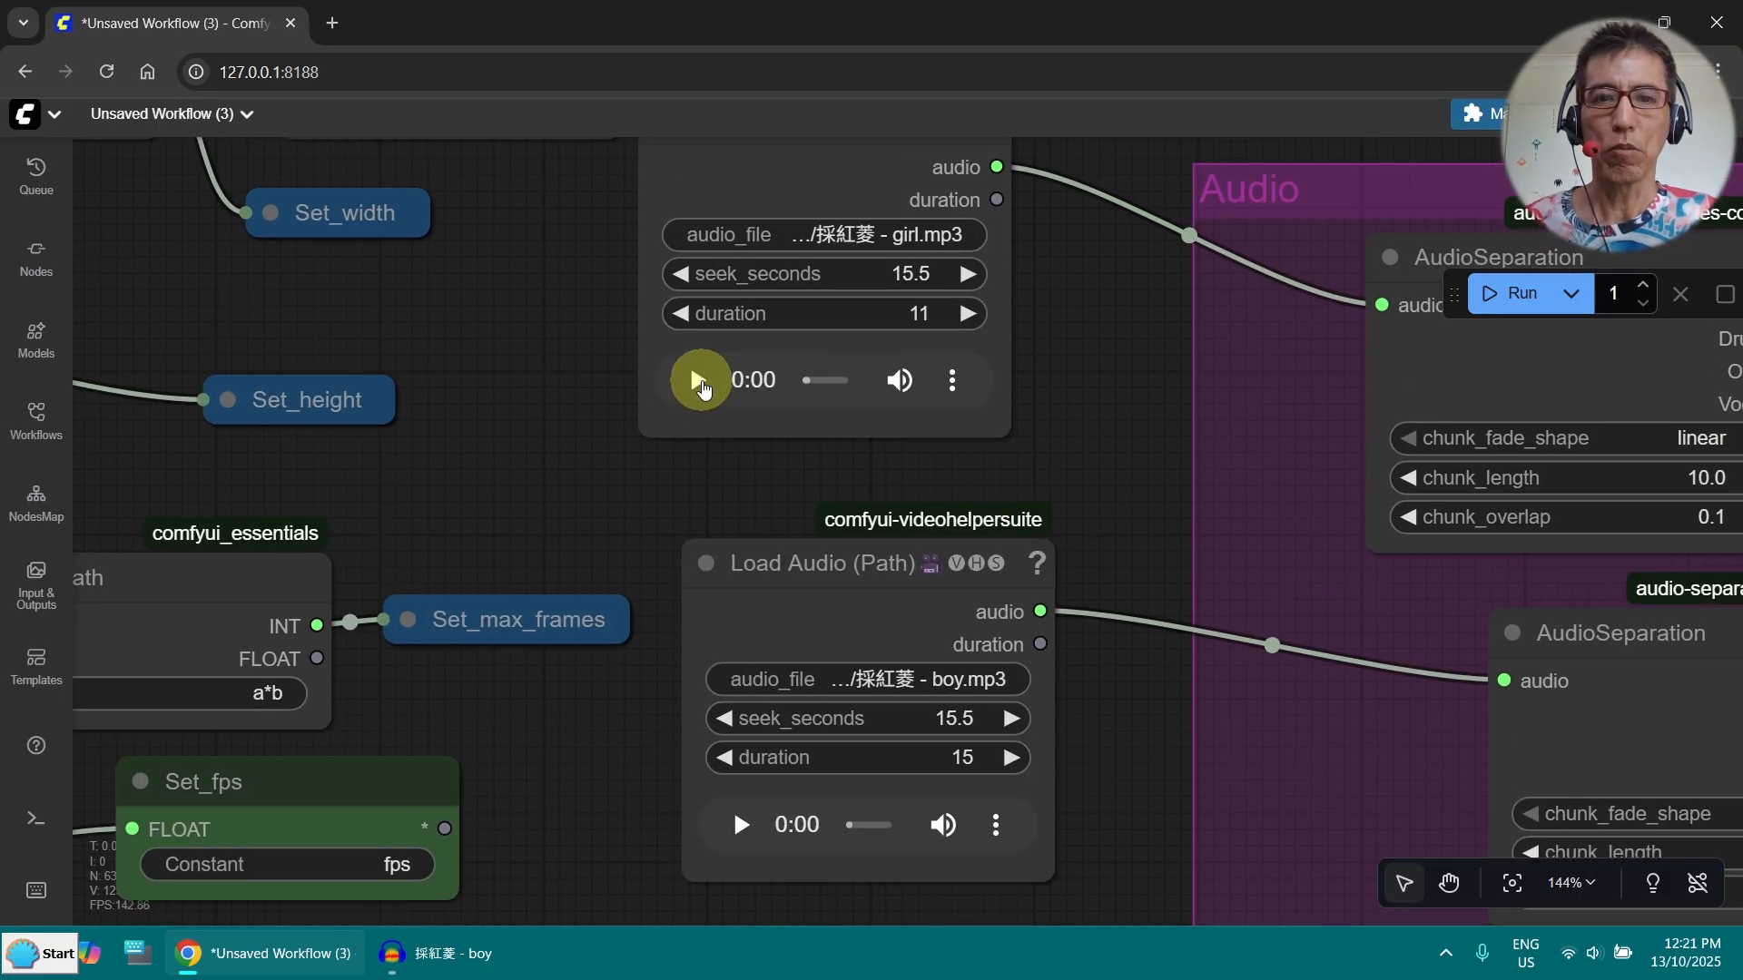
left_click(698, 381)
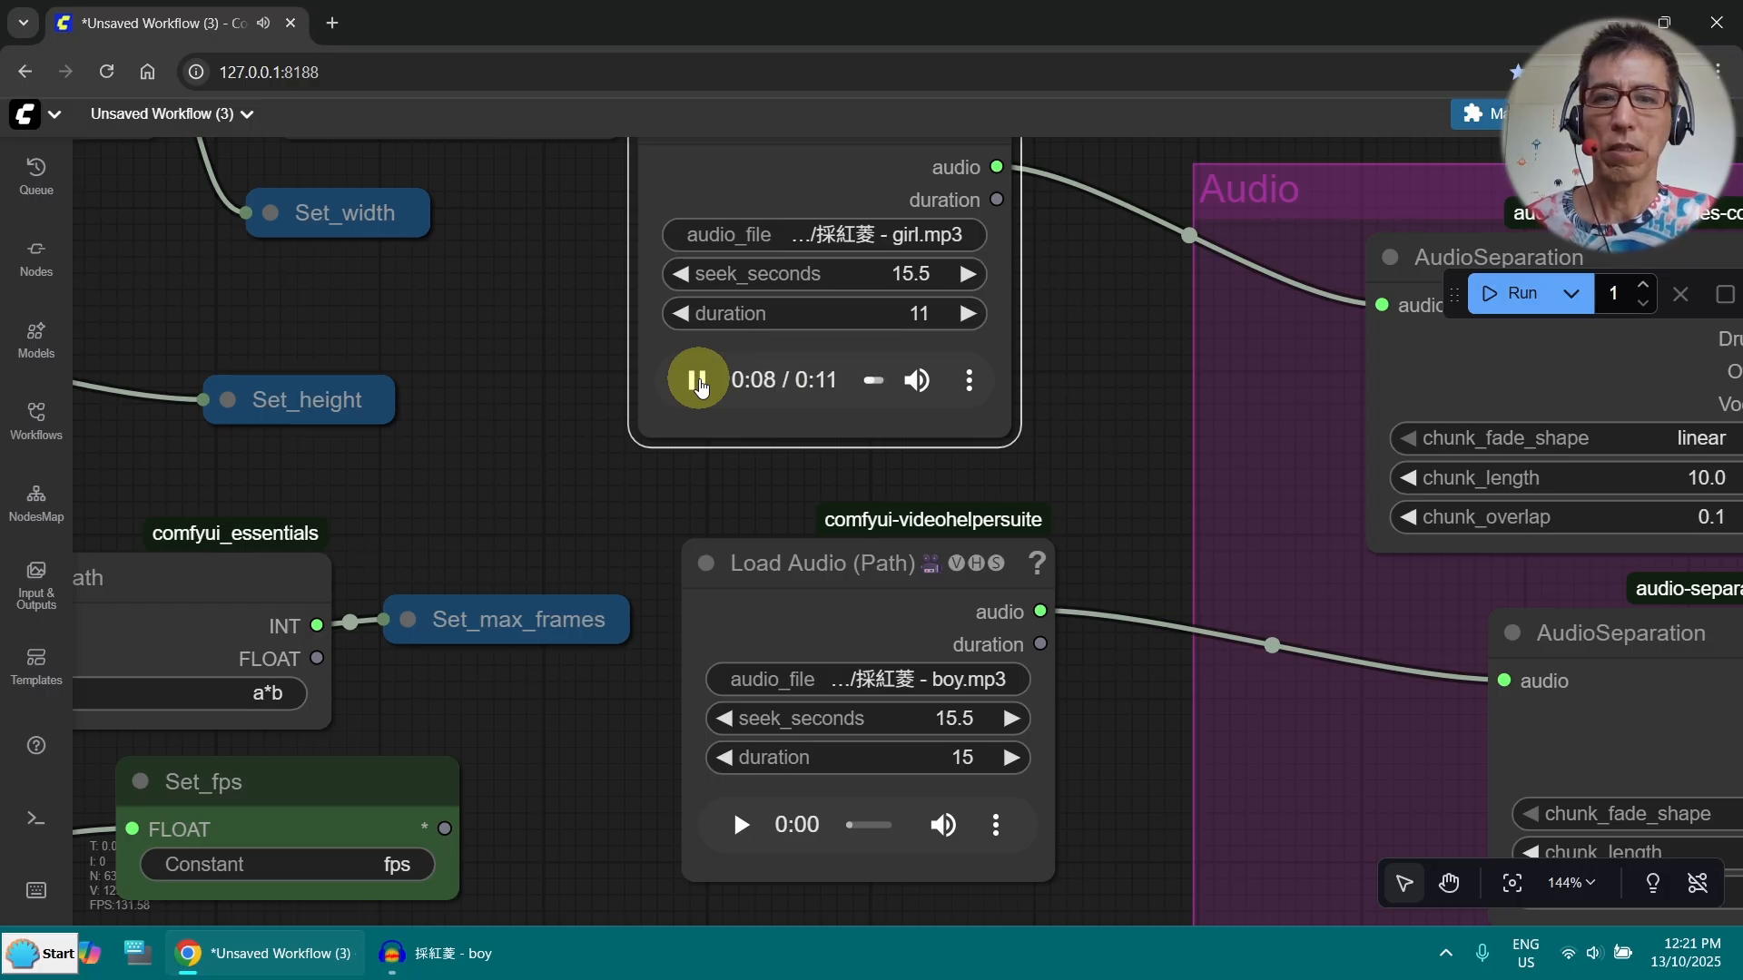
Trace the duet.mp3 audio chain through AudioSeparation and AudioCombine to Set_input_audio, shifting its AudioSeparation node slightly away from AudioCombine
left_click_drag(534, 423, 661, 190)
left_click_drag(678, 699, 910, 277)
scroll(913, 290, "down", 4)
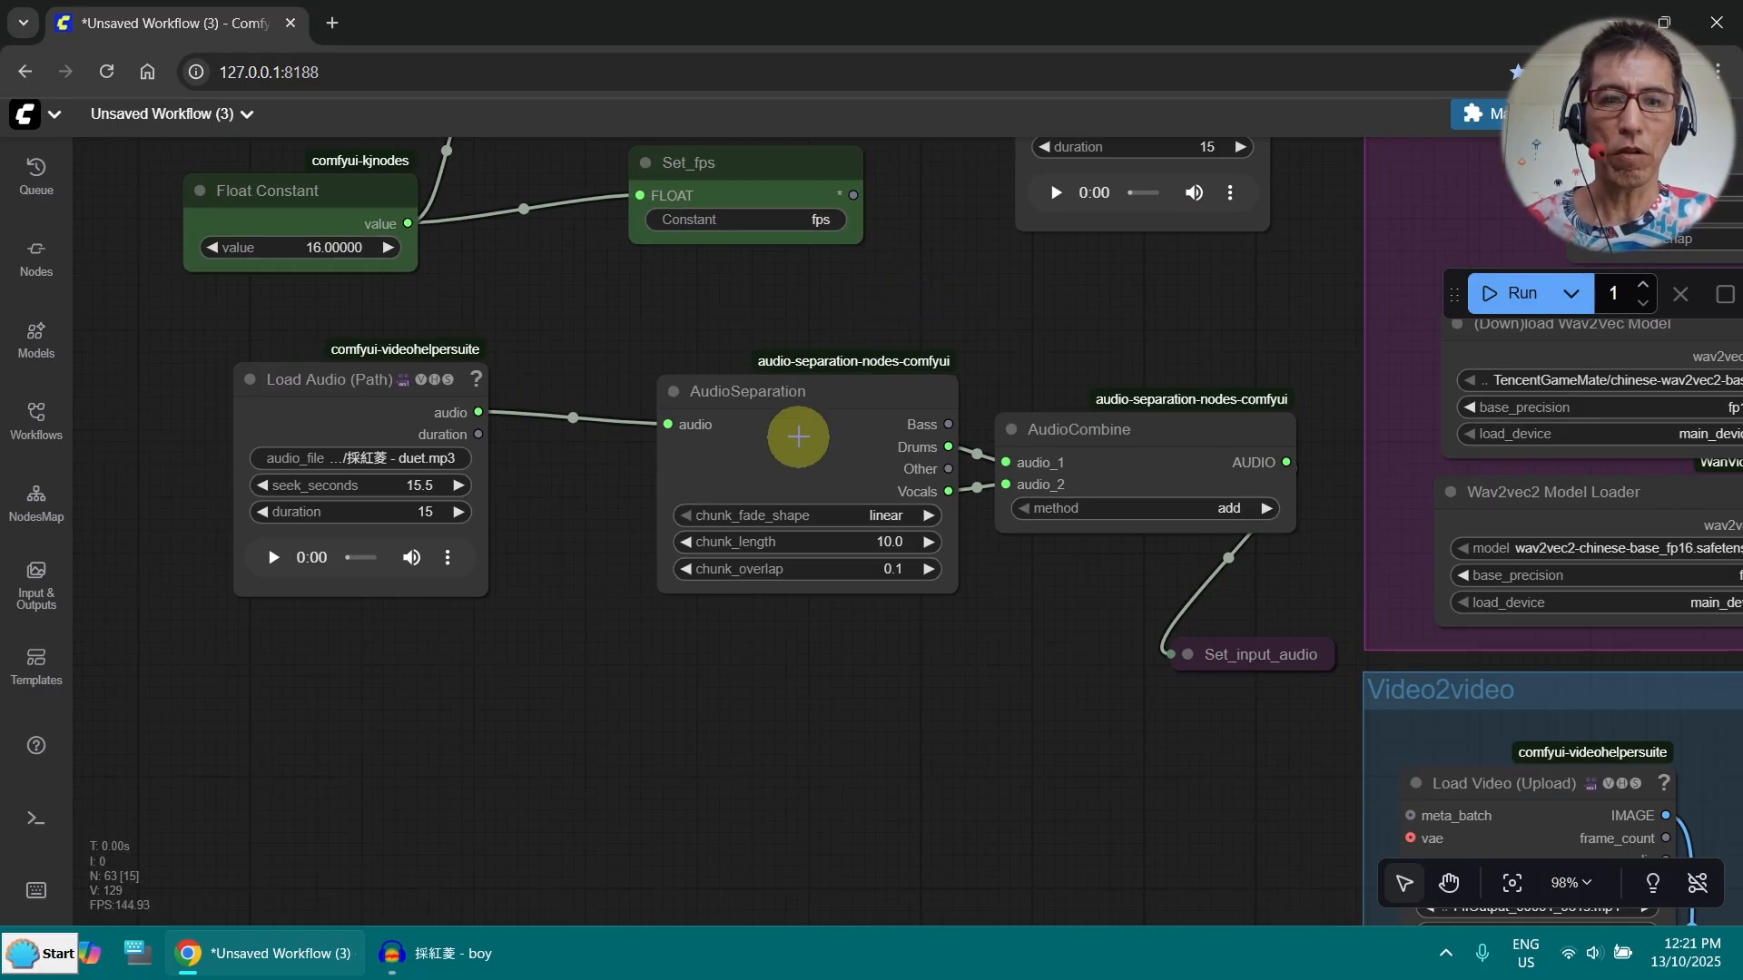
left_click(347, 370)
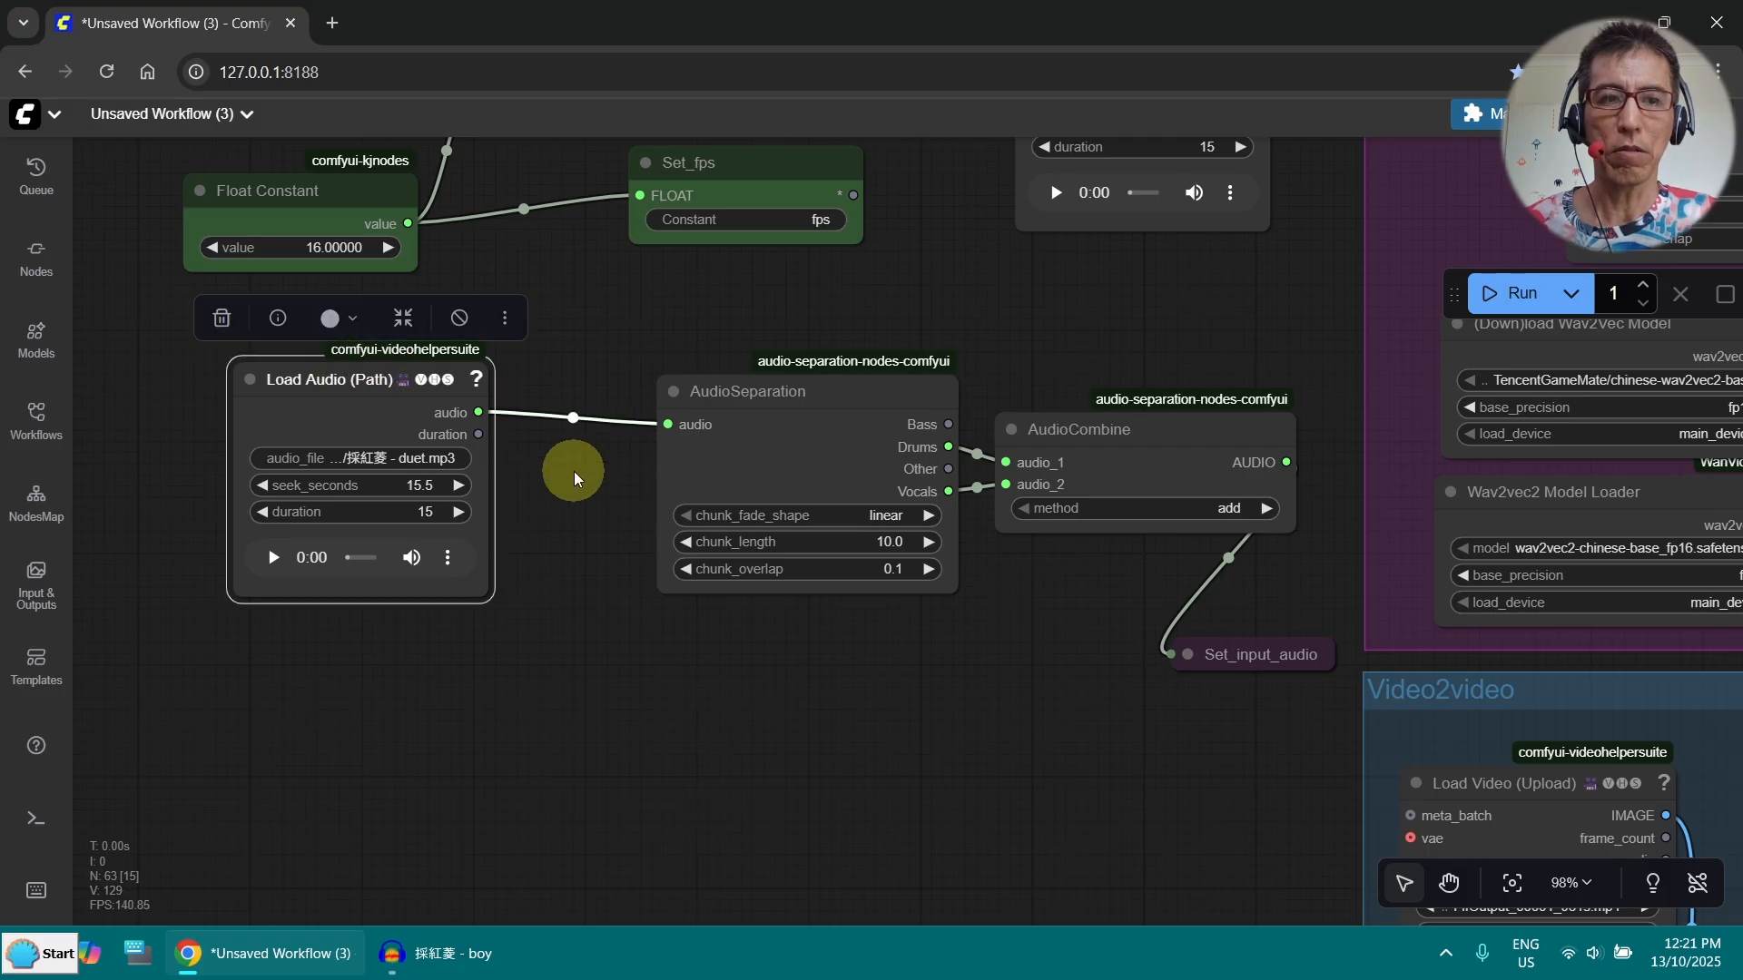
left_click_drag(699, 392, 618, 401)
left_click_drag(1015, 370, 681, 417)
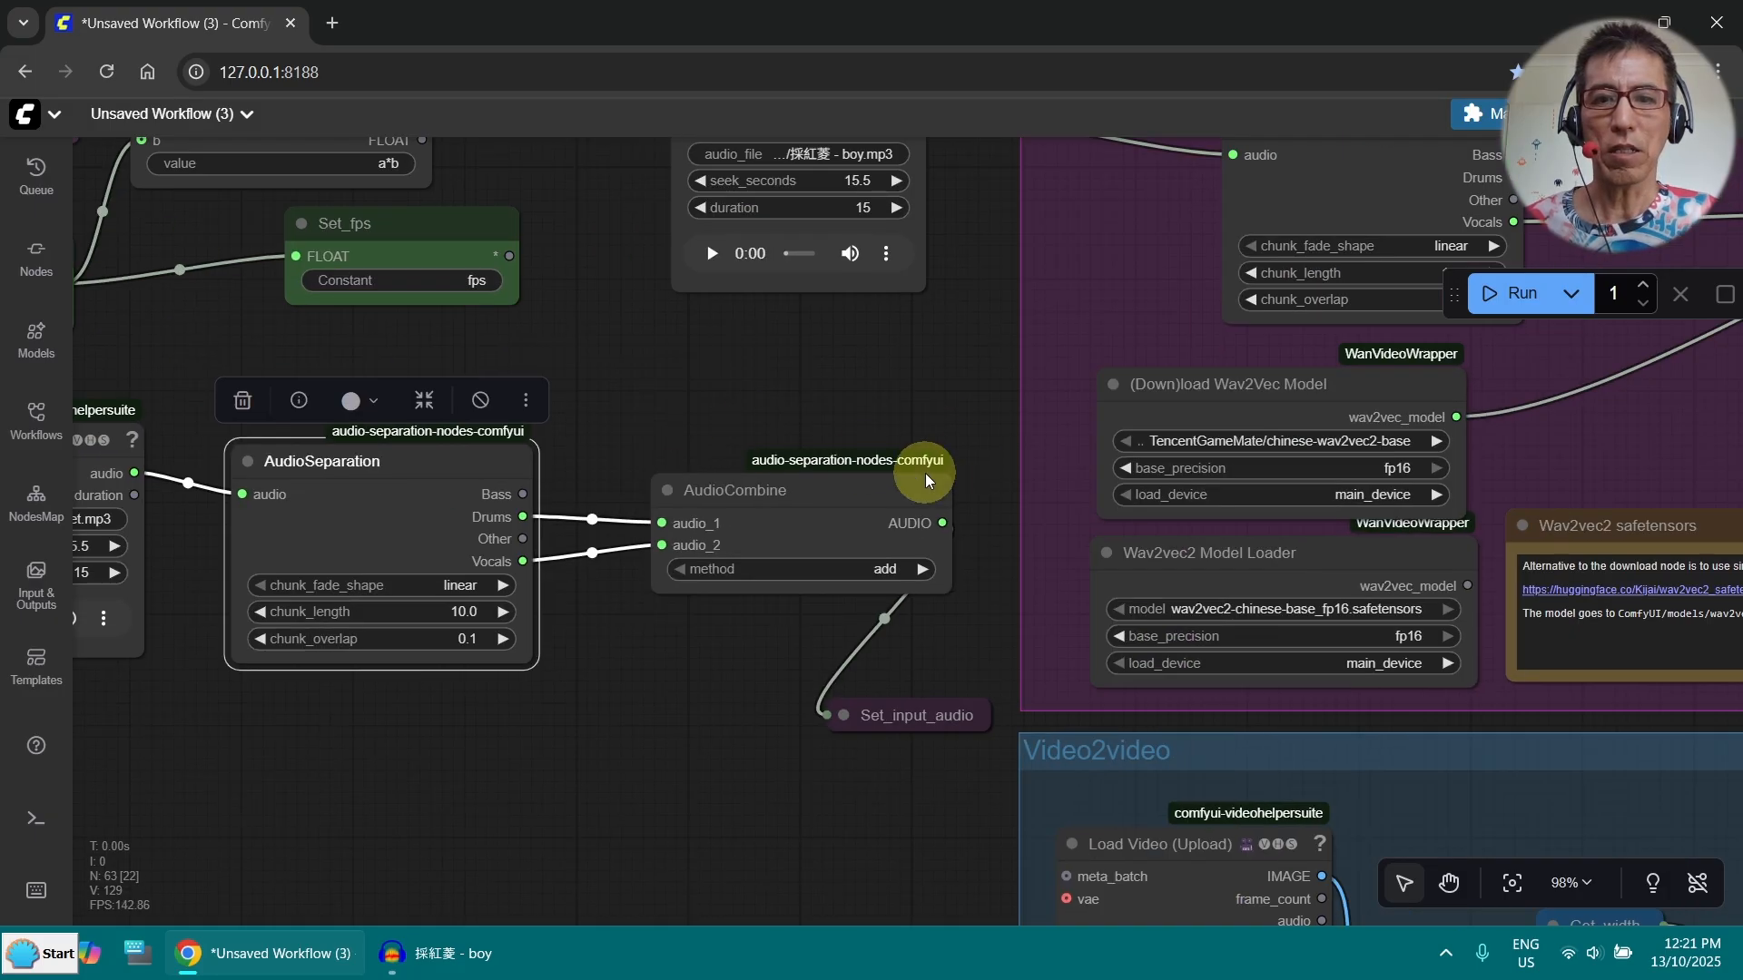
left_click_drag(972, 417, 692, 404)
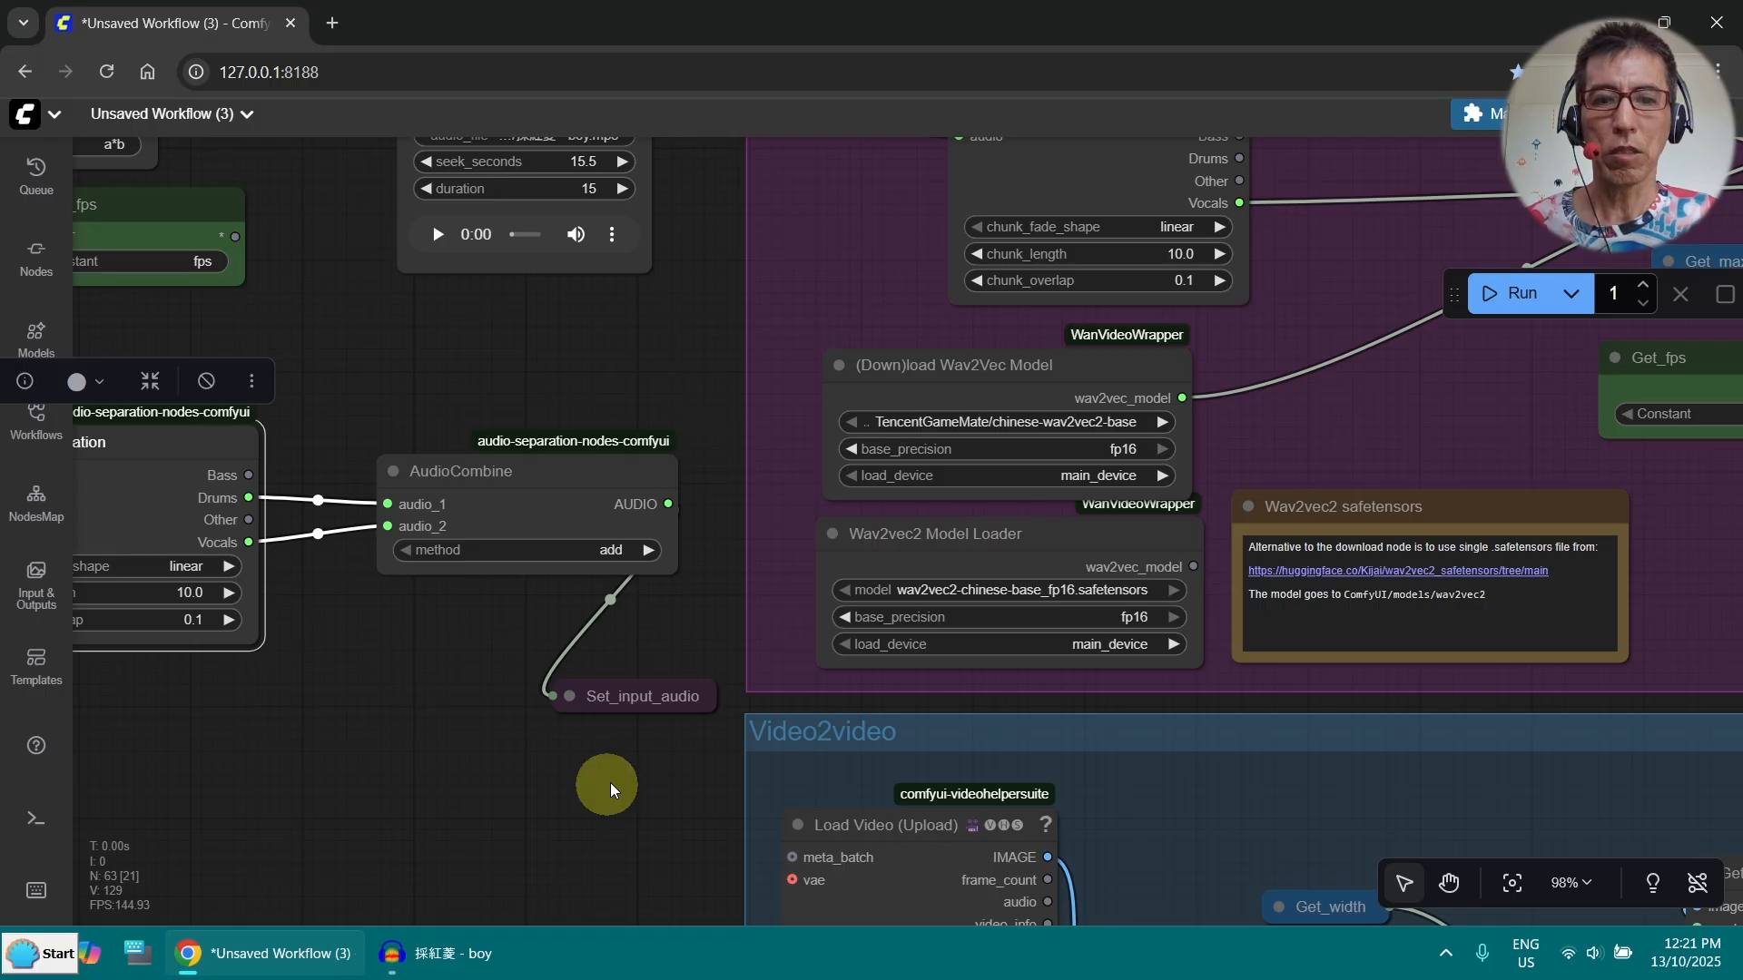
left_click(662, 693)
Follow the input_audio variable from its Set node to the Get_input_audio node that feeds Video Combine
scroll(663, 474, "down", 6)
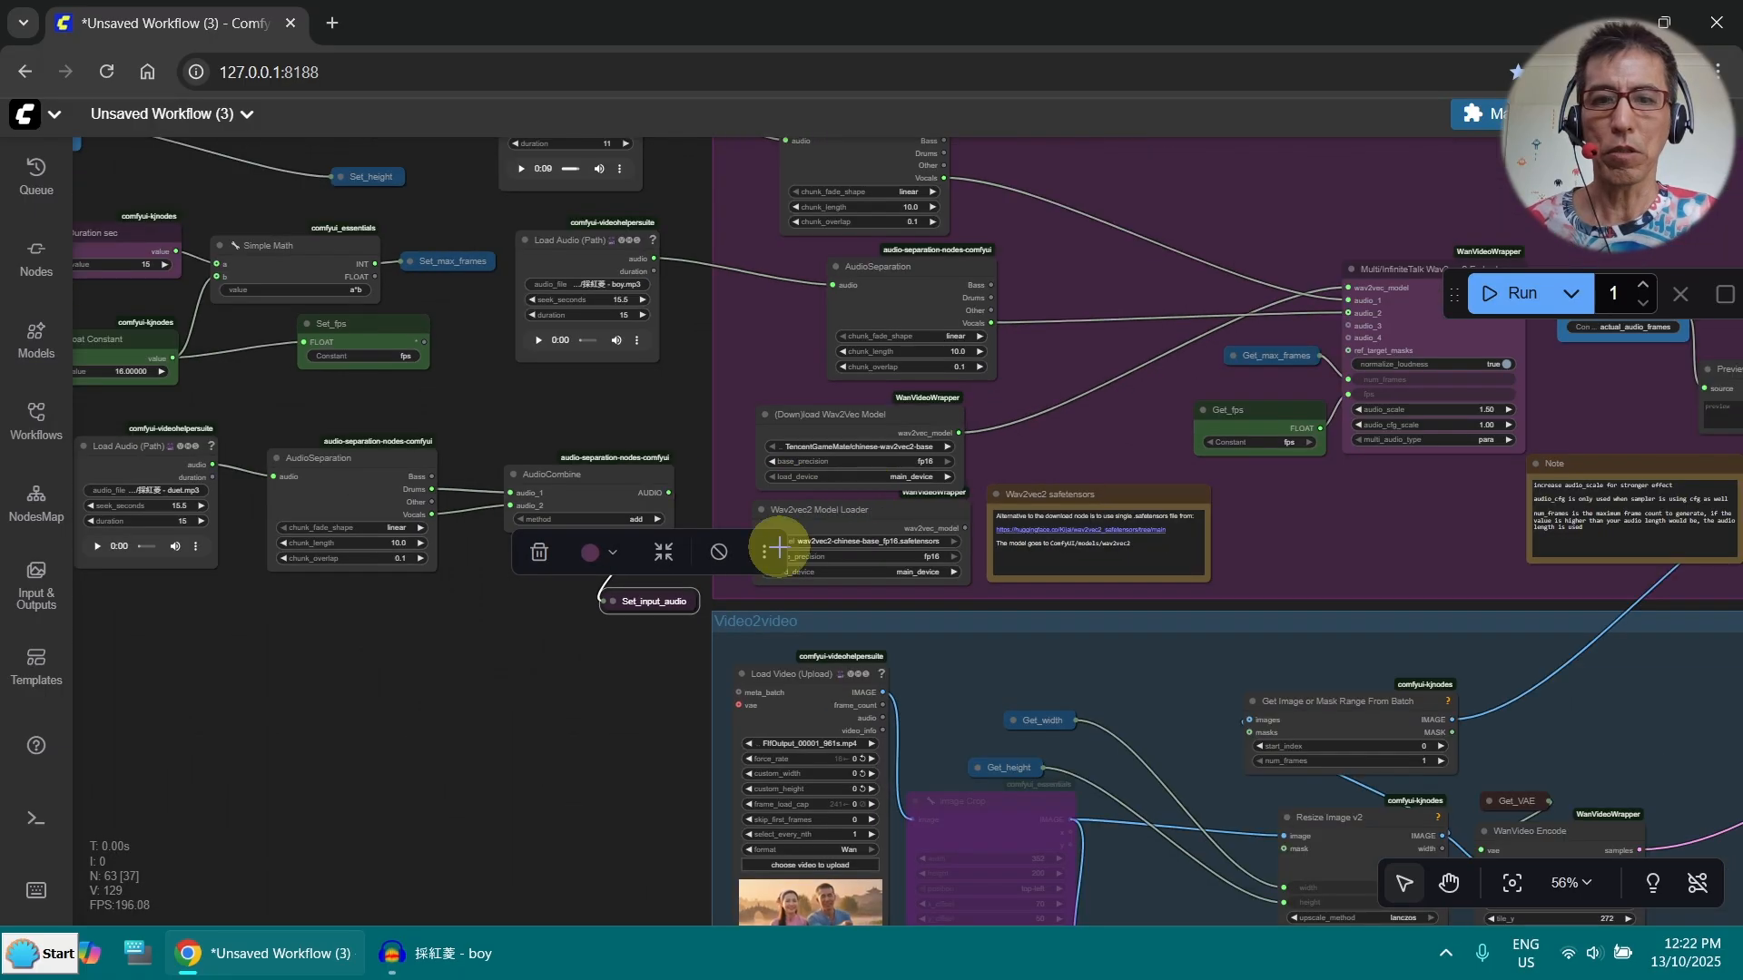
scroll(607, 672, "up", 6)
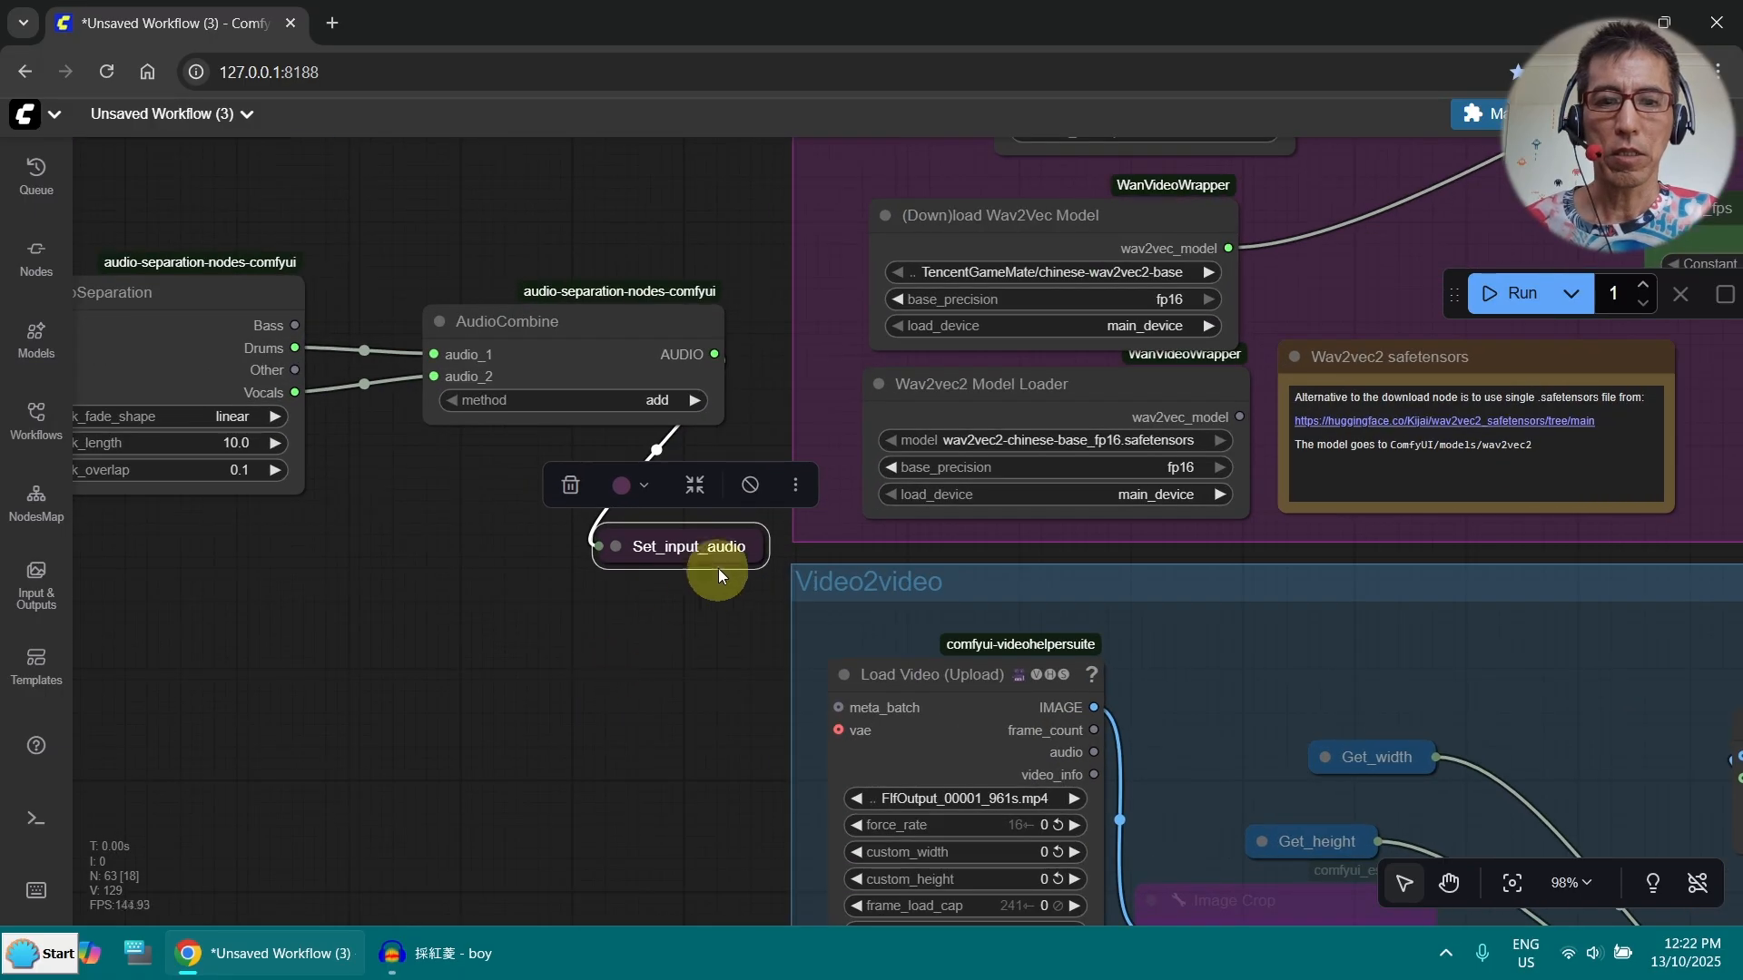
left_click_drag(716, 616, 8, 570)
scroll(1125, 560, "down", 10)
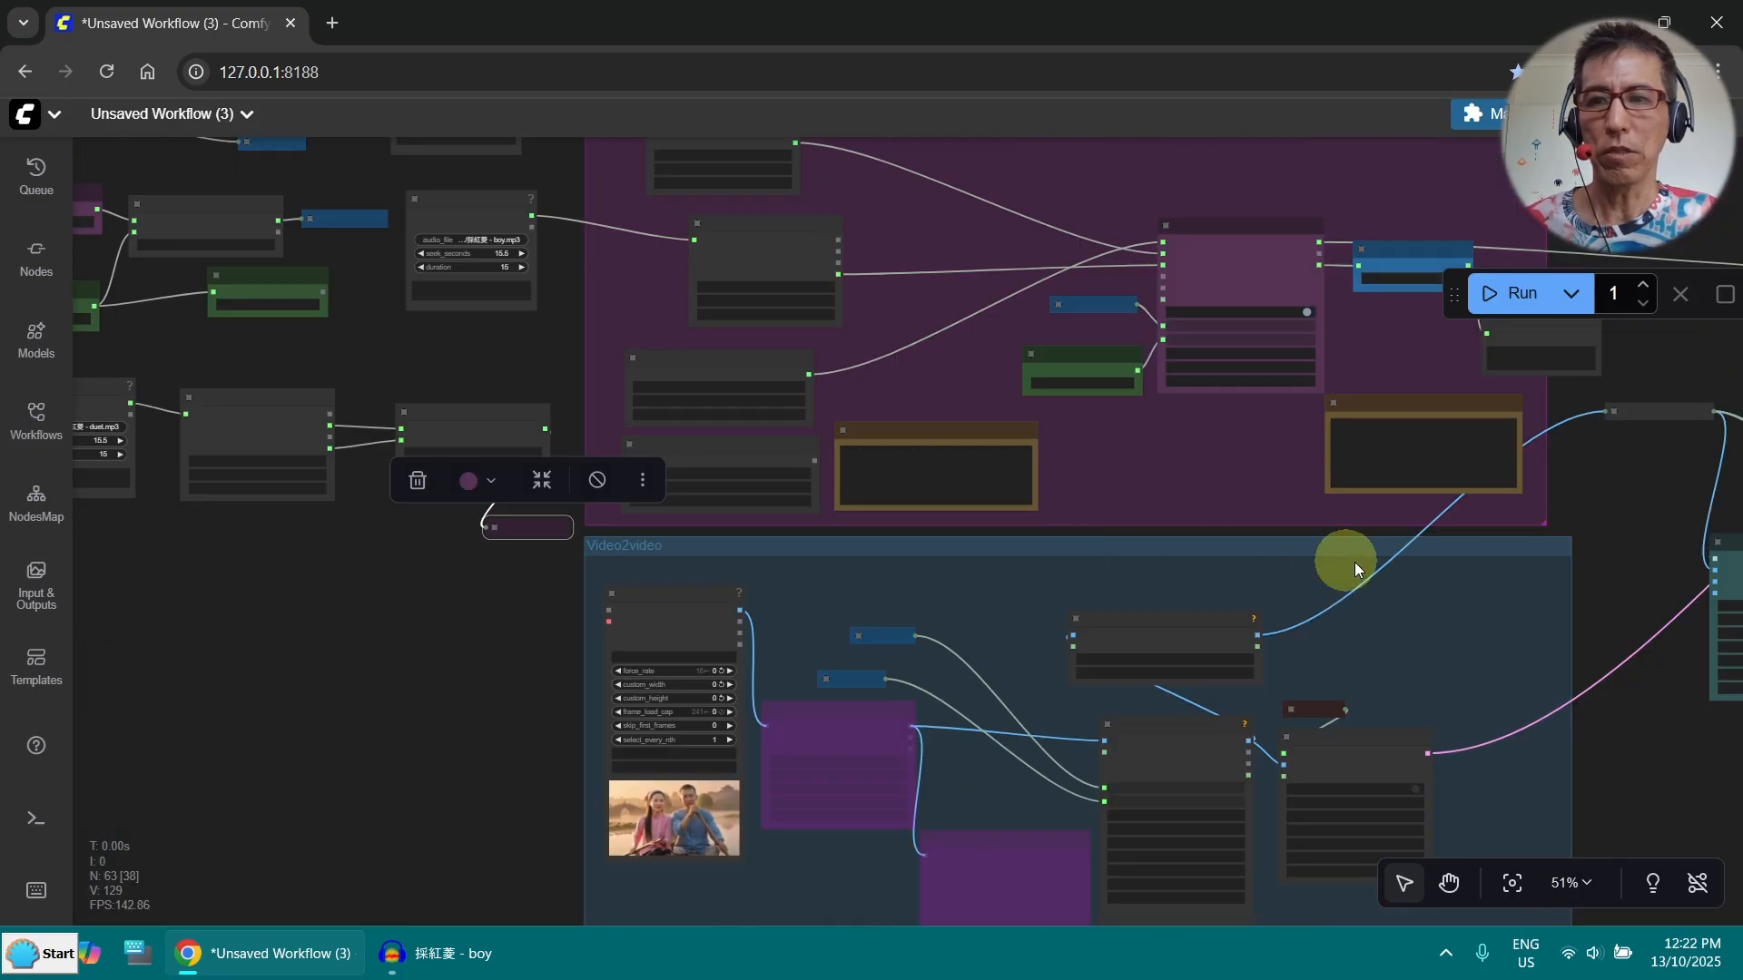
left_click_drag(1582, 503, 202, 585)
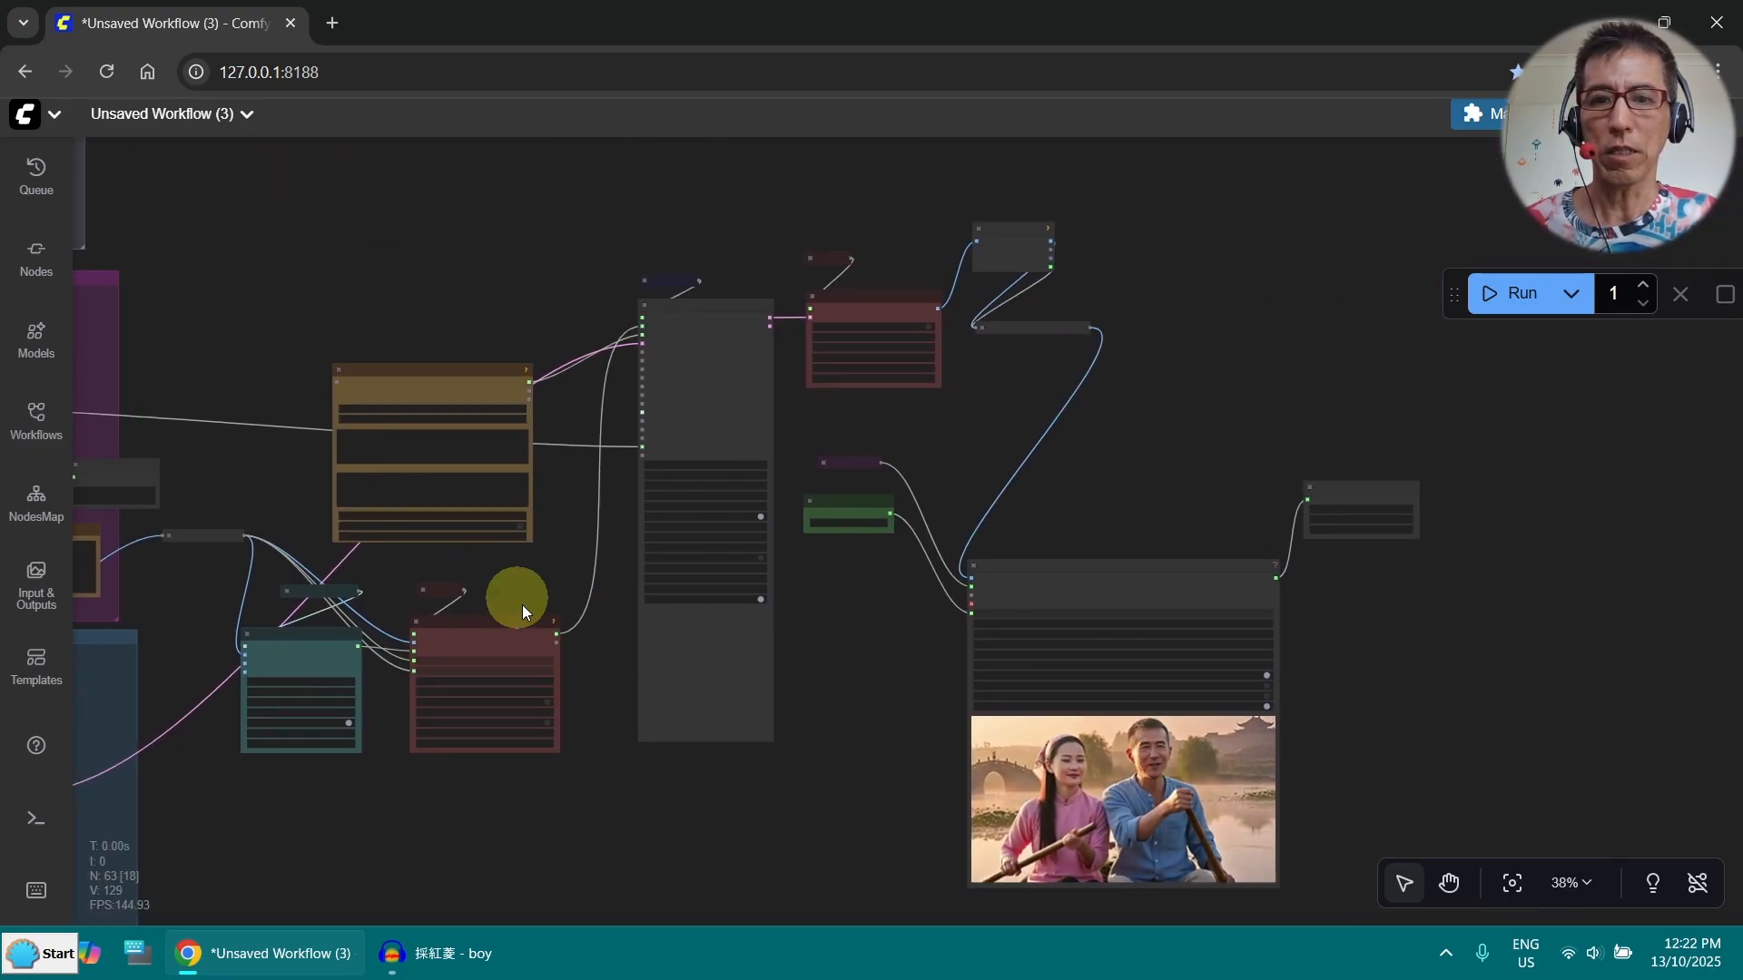
scroll(866, 724, "up", 5)
scroll(919, 347, "up", 5)
left_click(858, 303)
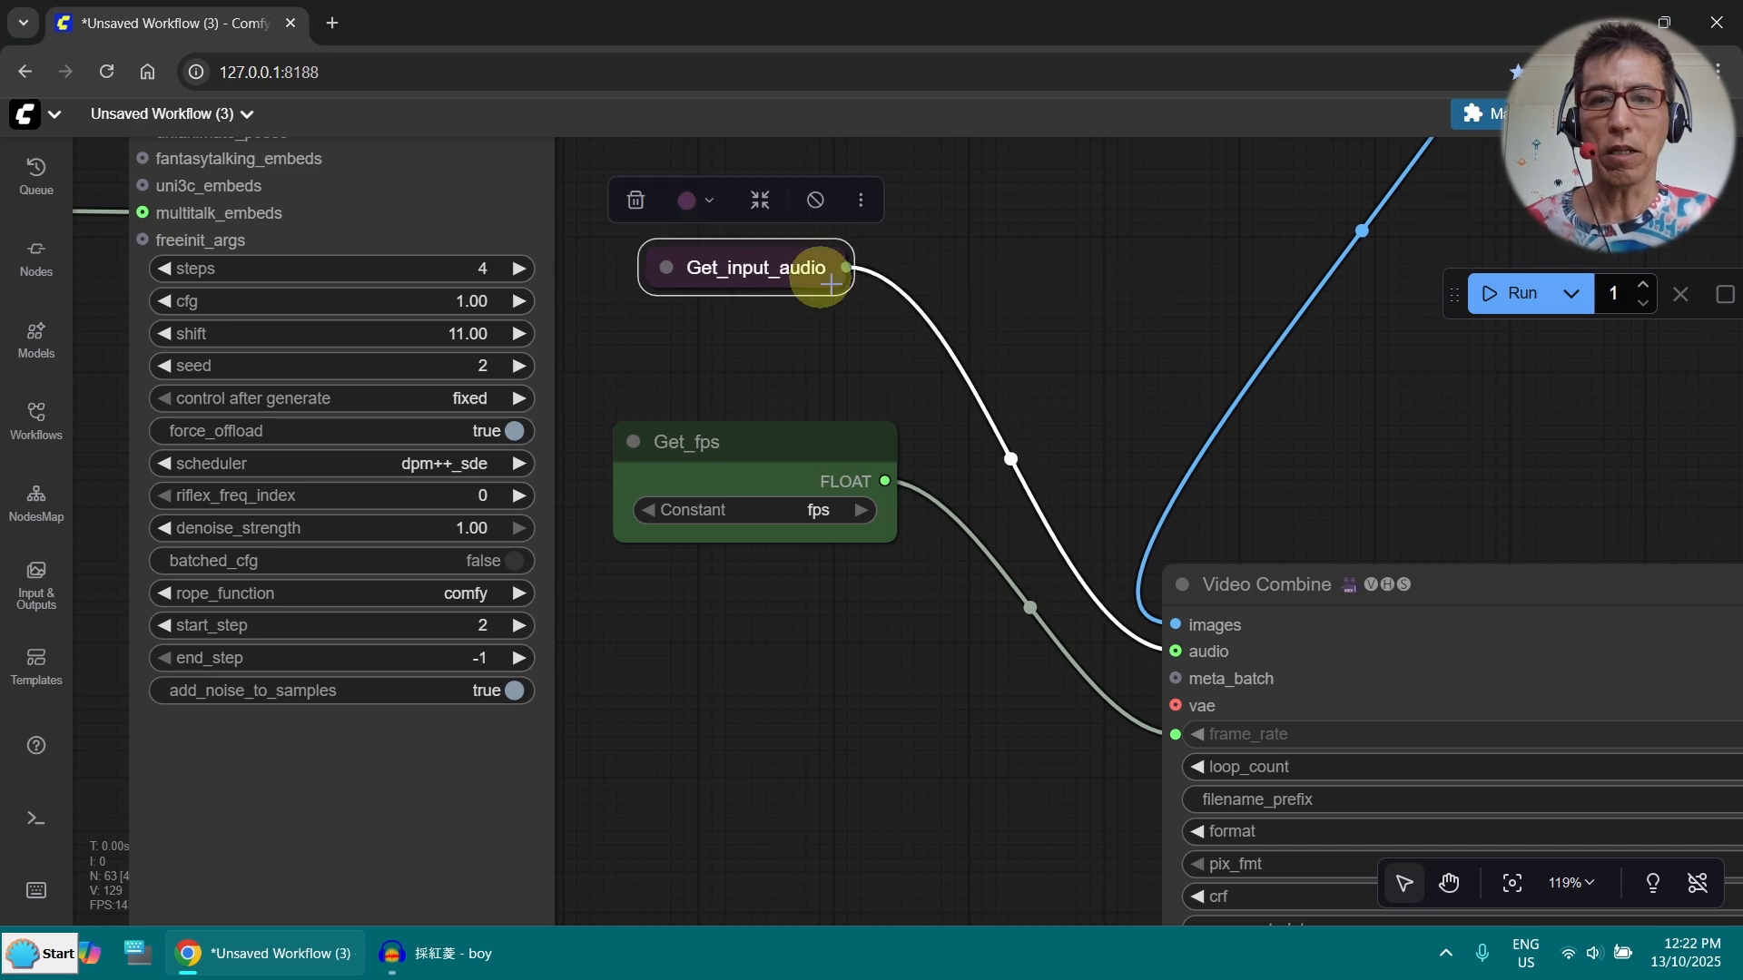
scroll(1087, 340, "down", 4)
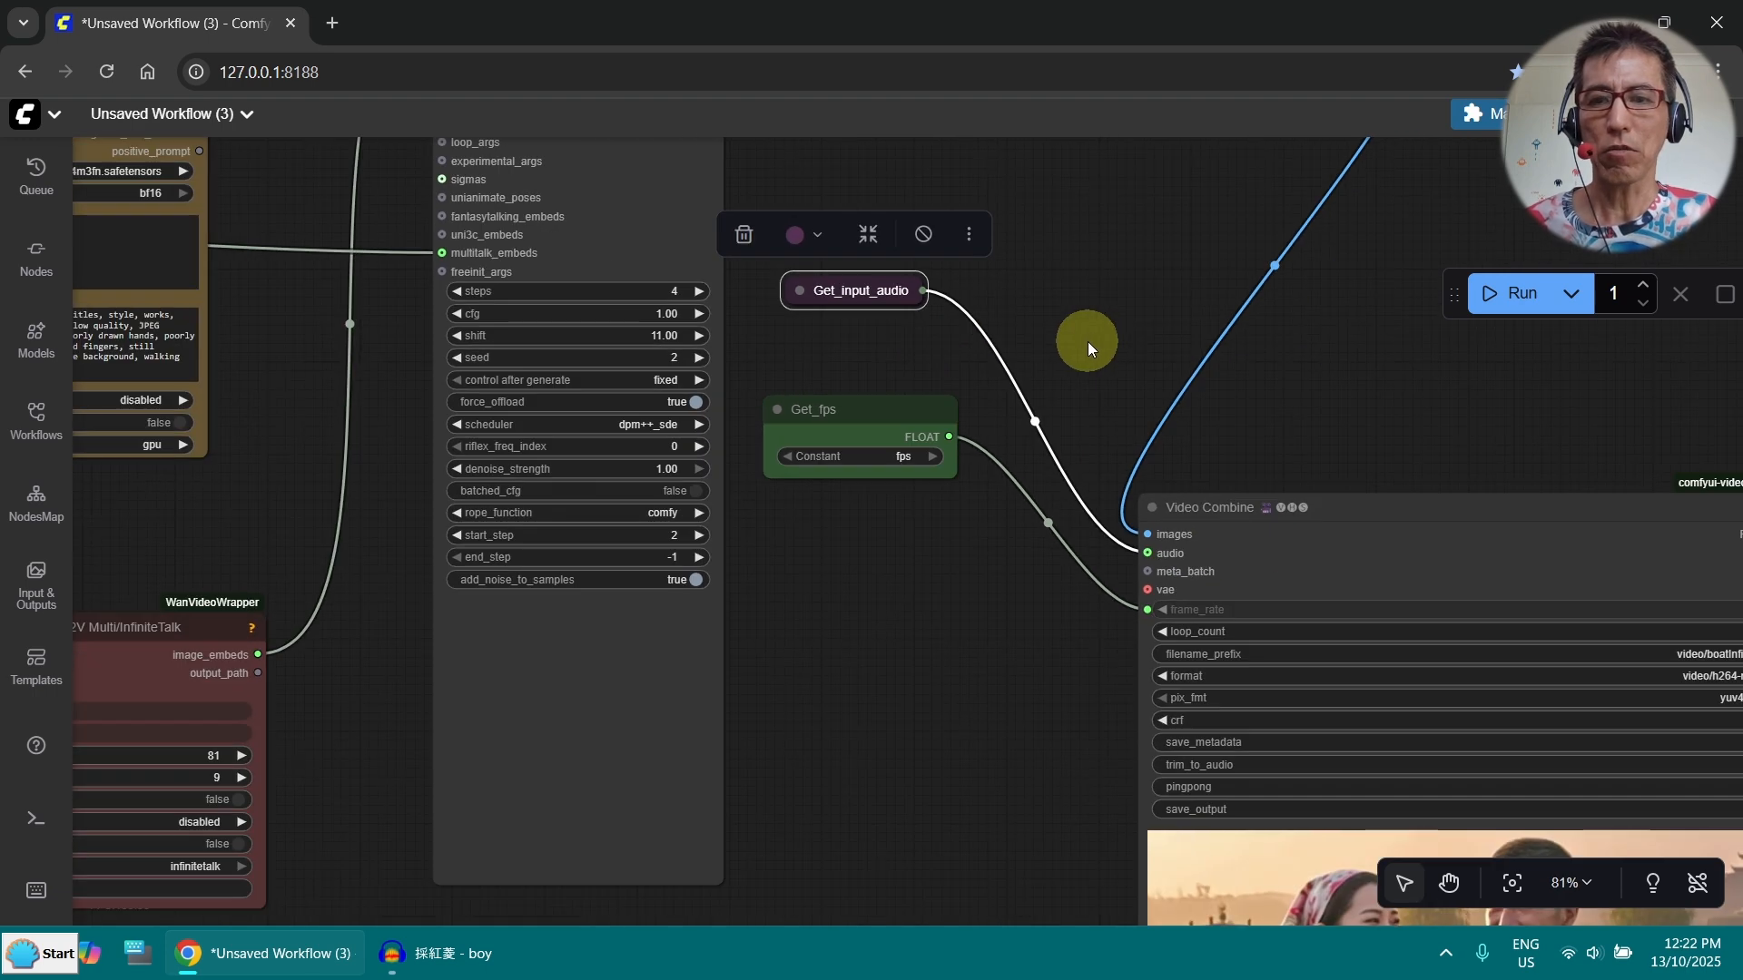
Examine the Height, Duration sec and Float Constant nodes and the Simple Math nodes that set width, max_frames and fps
scroll(1124, 347, "down", 6)
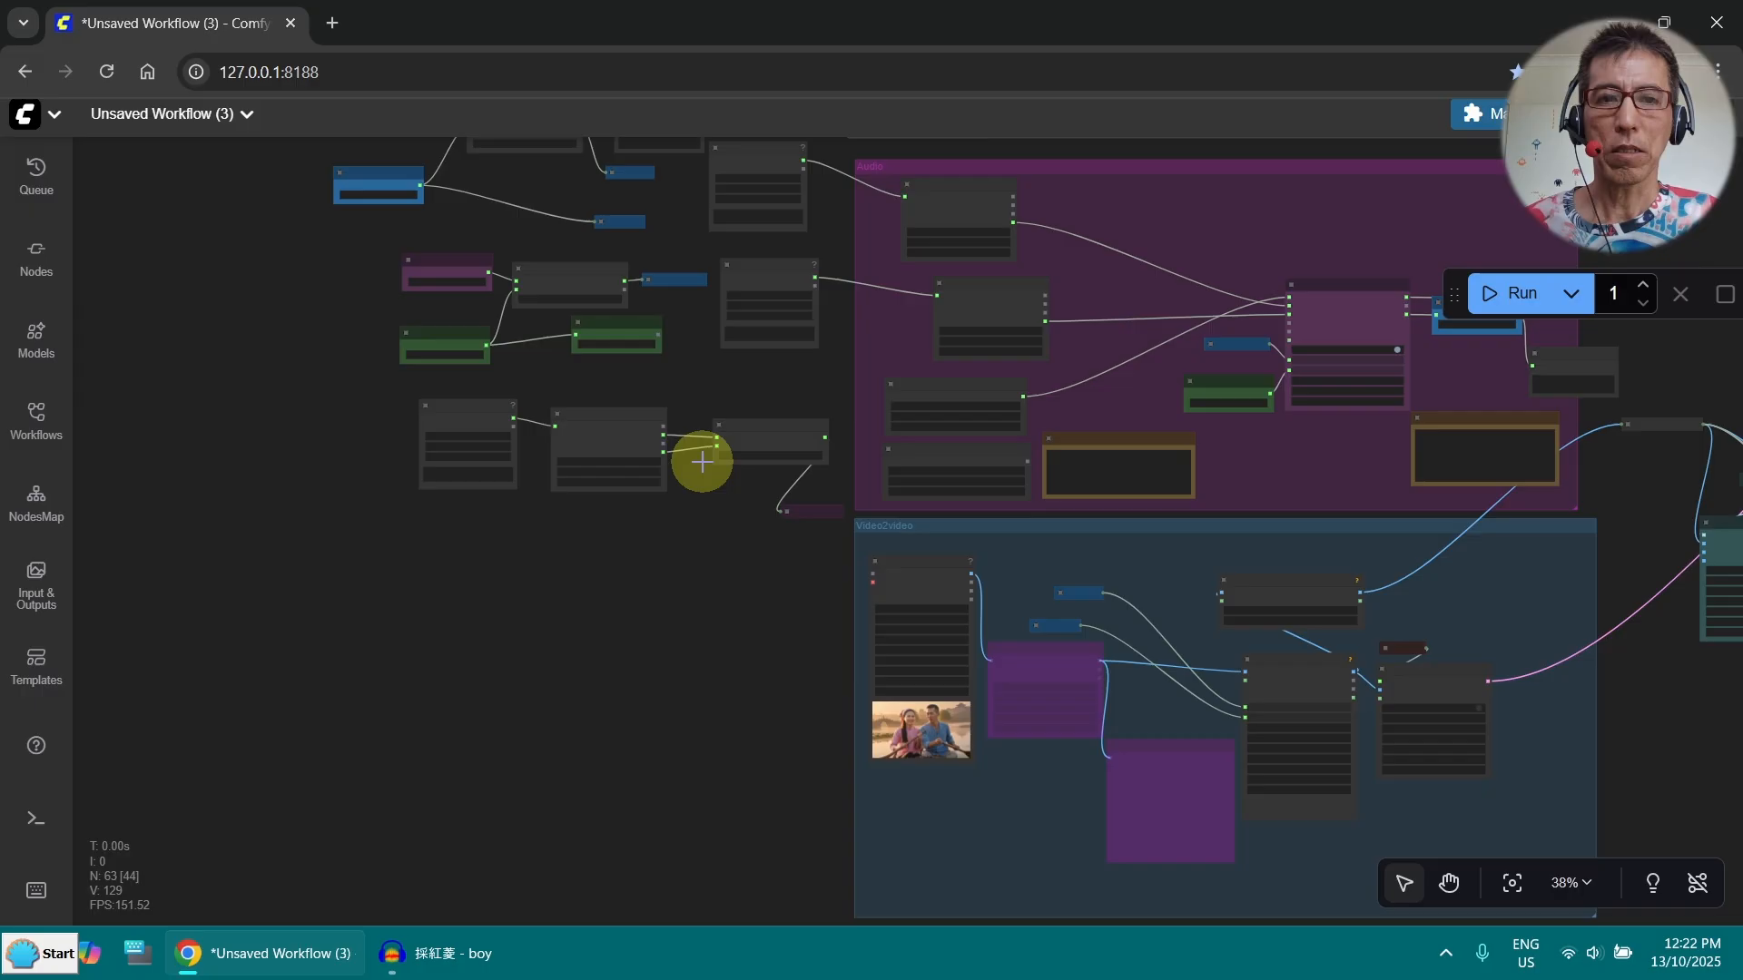
left_click_drag(635, 538, 663, 700)
scroll(814, 188, "up", 9)
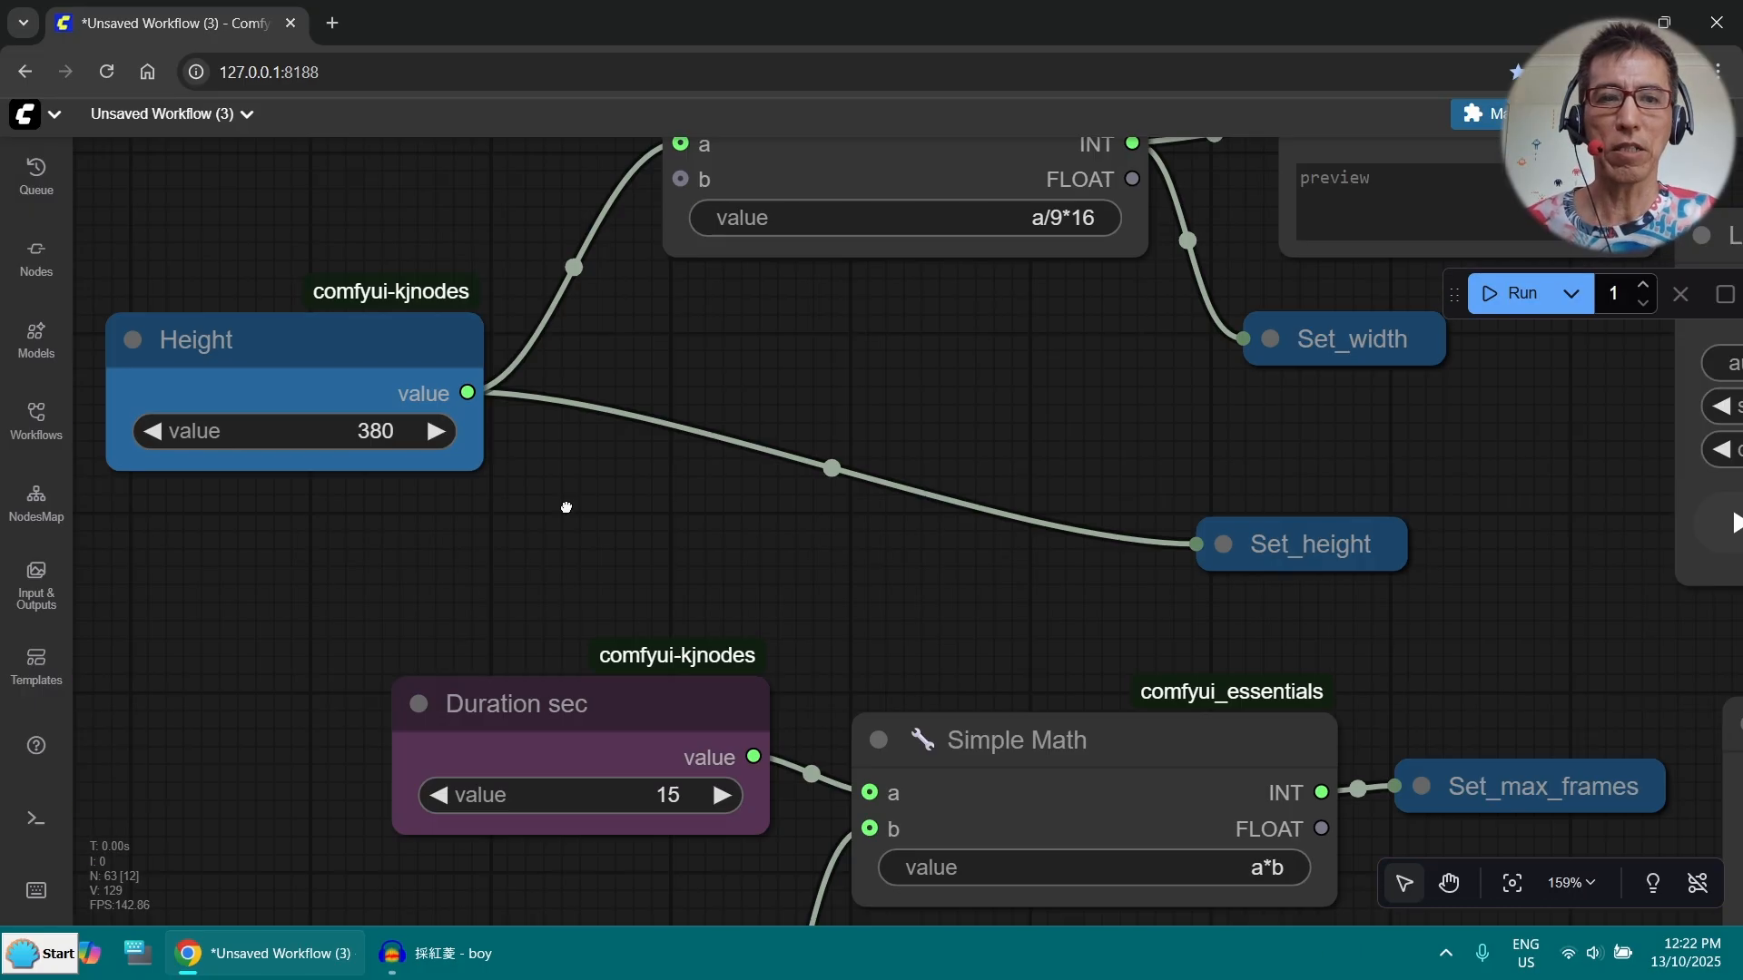
left_click_drag(567, 509, 560, 209)
left_click_drag(738, 875, 693, 396)
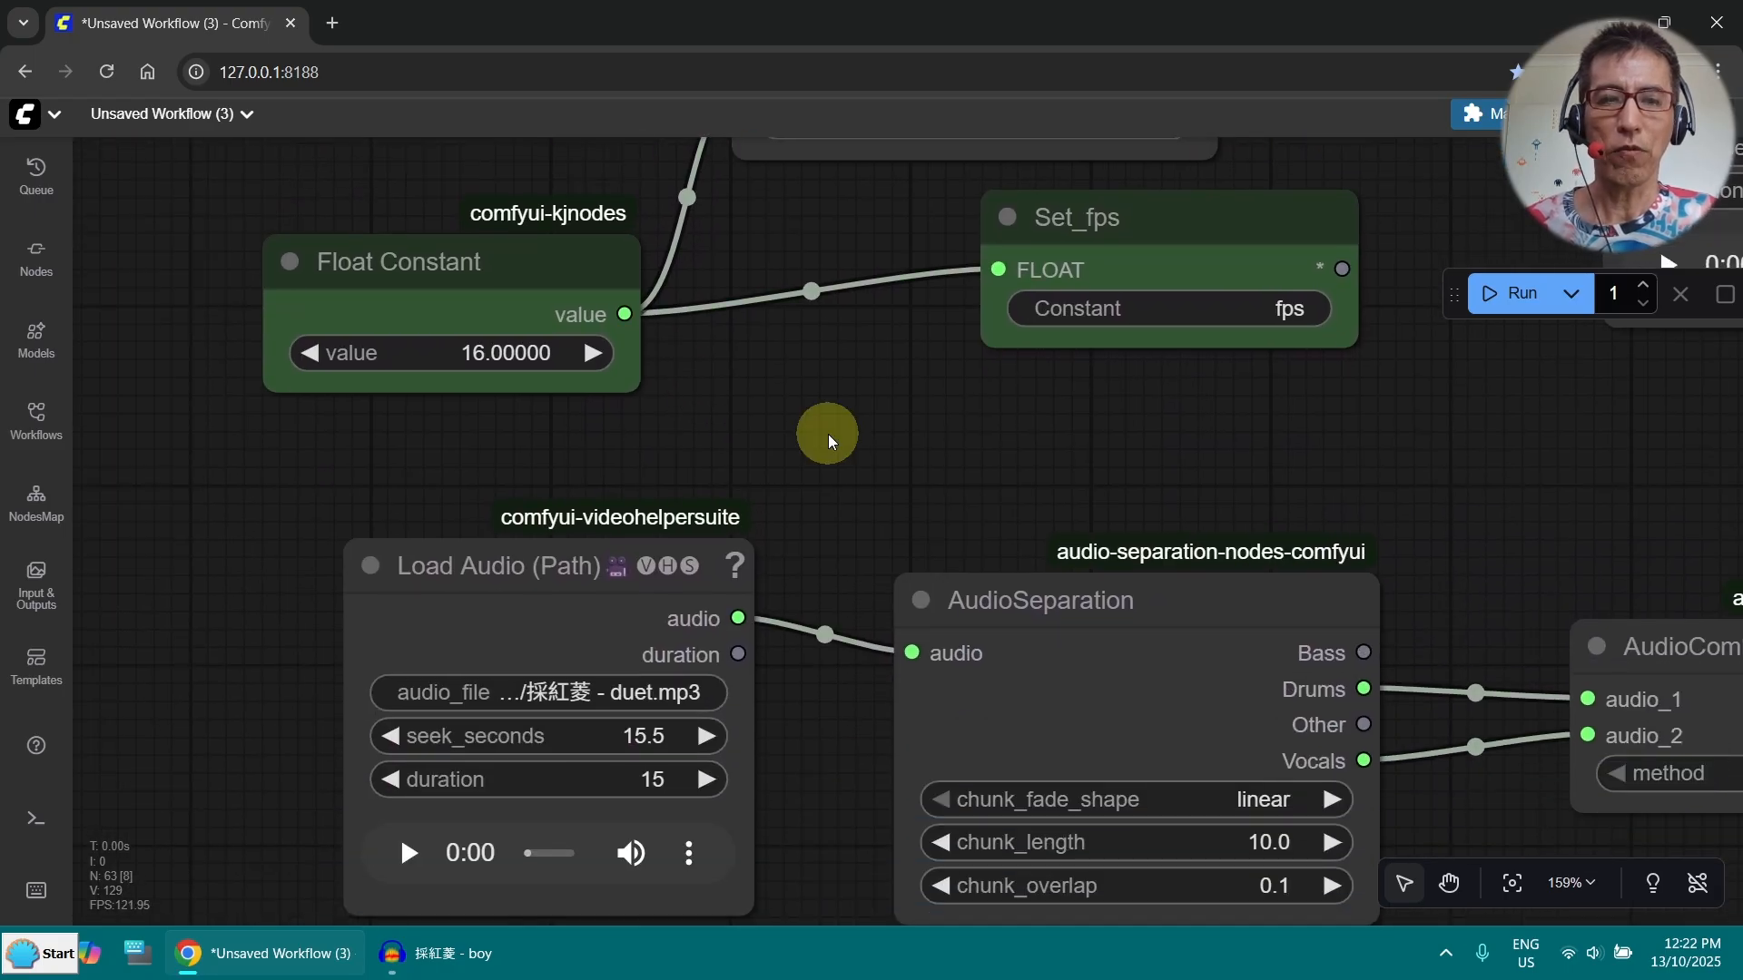
scroll(858, 428, "down", 4)
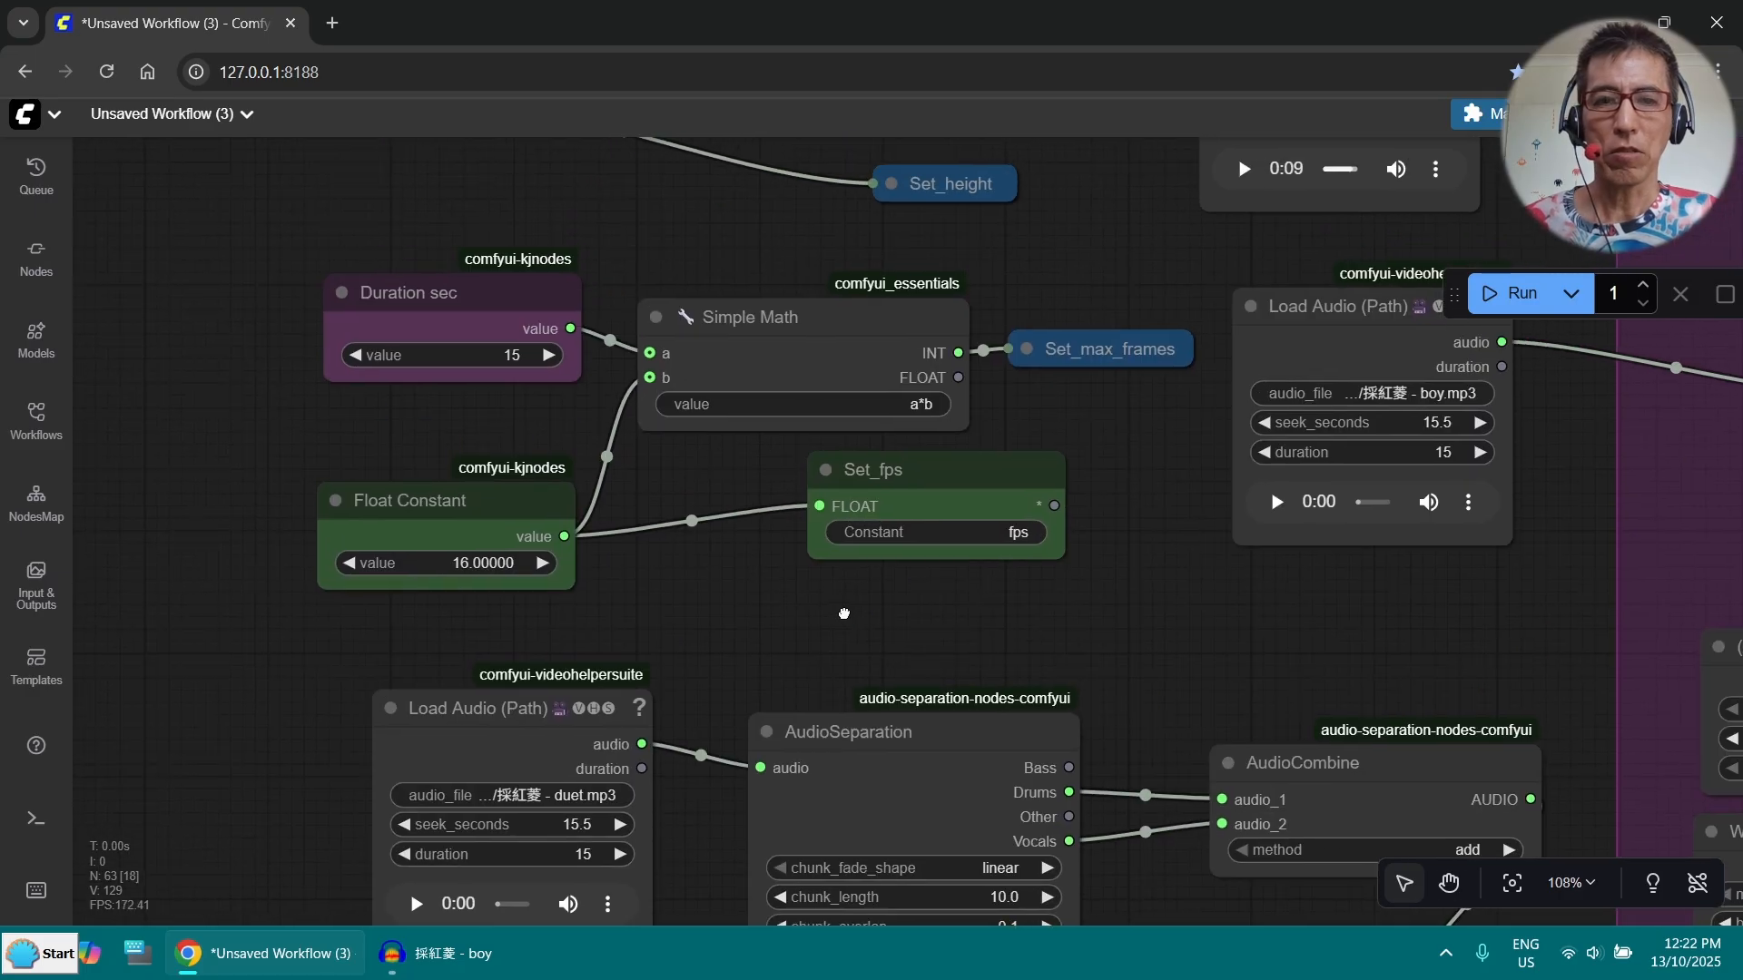
left_click_drag(685, 223, 798, 381)
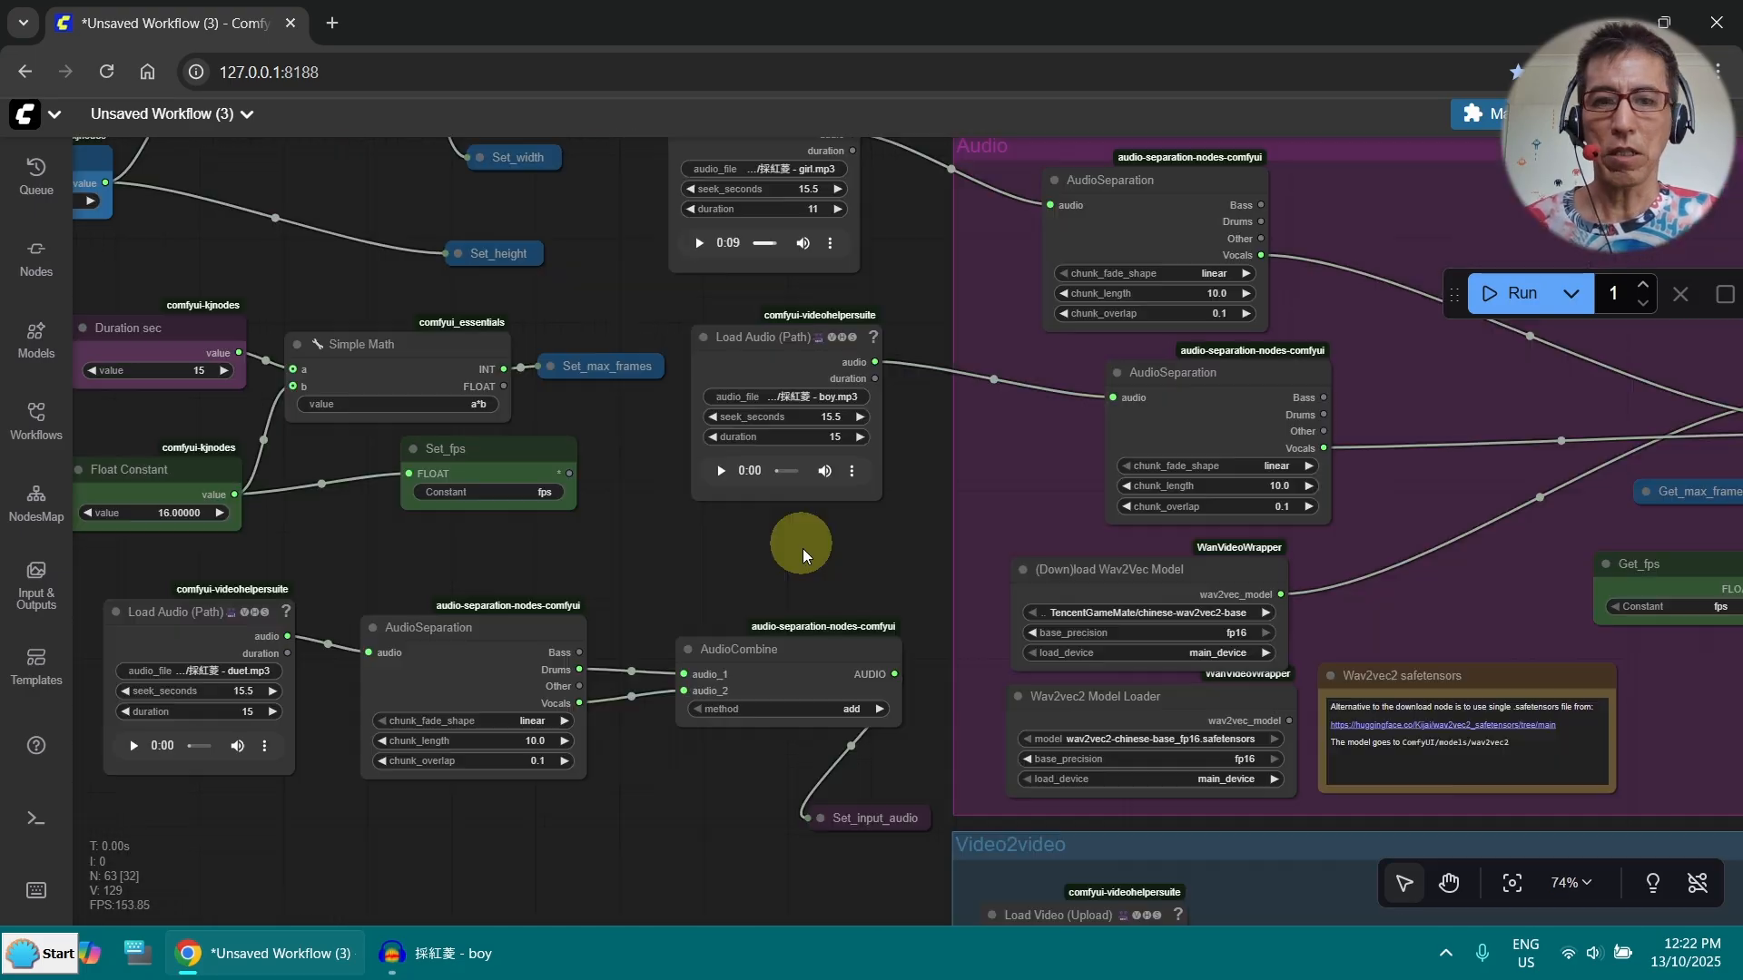
Examine the Load Video, Image Crop and Resize Image v2 nodes in the Video2video group and the duet text prompts
left_click_drag(804, 556, 600, 325)
left_click_drag(654, 743, 444, 249)
scroll(444, 249, "up", 6)
left_click_drag(482, 310, 180, 215)
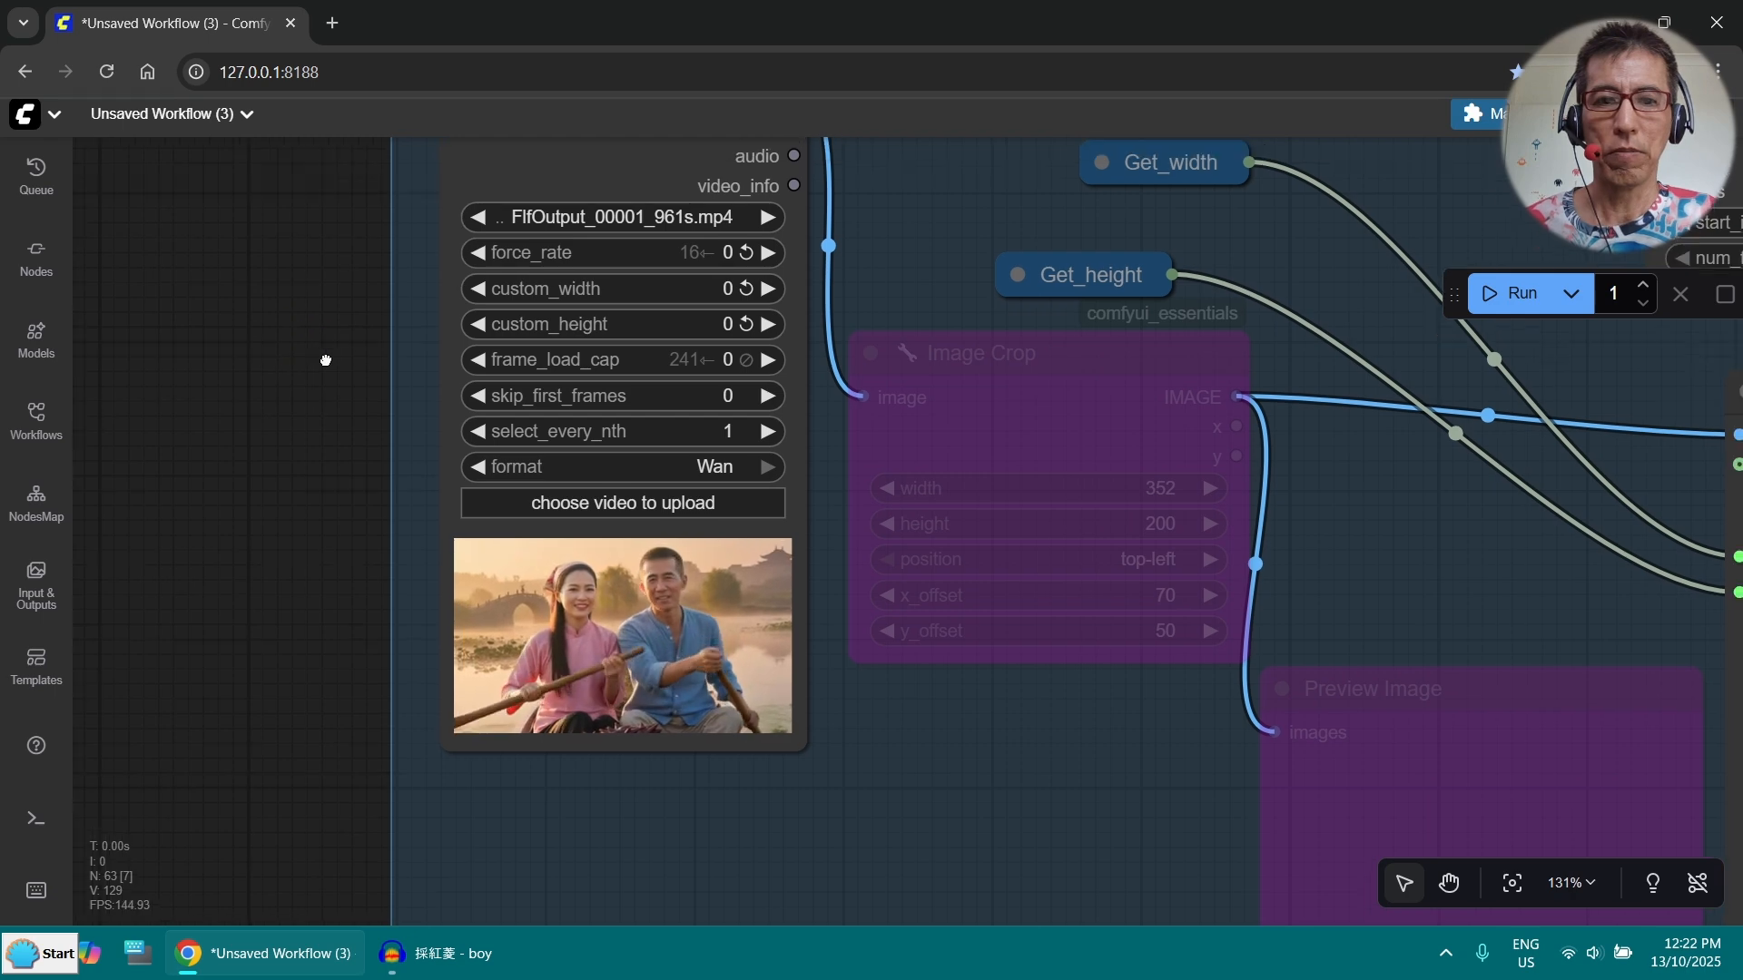
scroll(1129, 401, "down", 5)
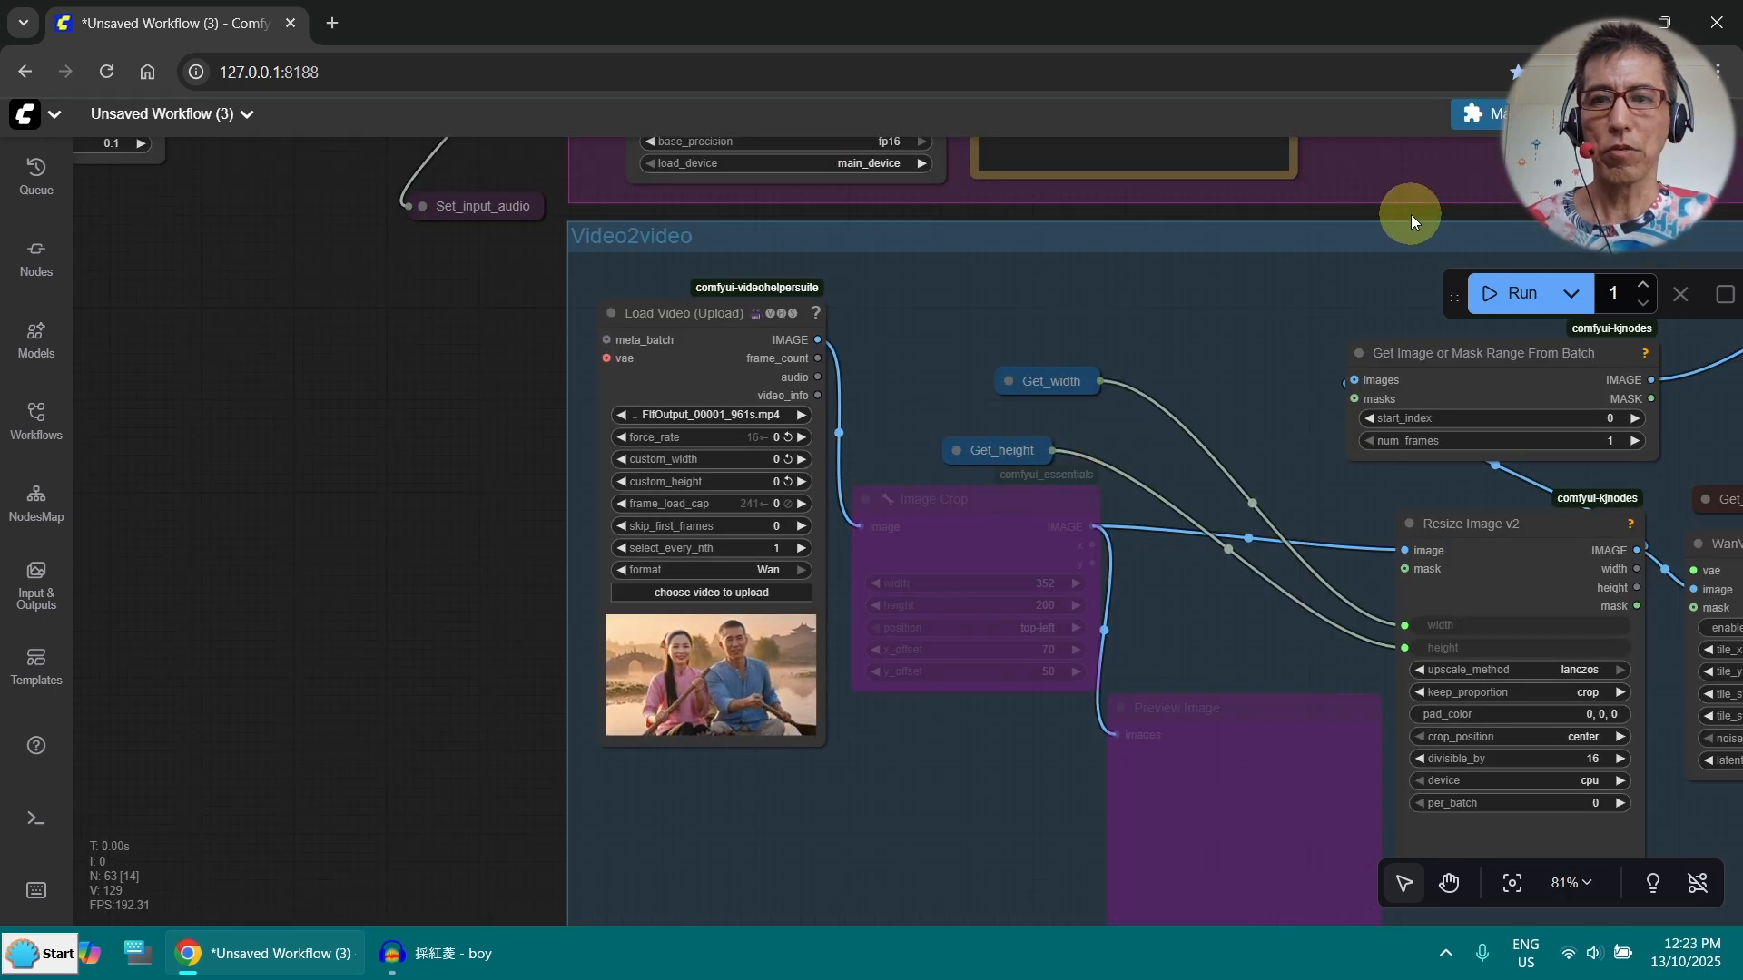
left_click_drag(1410, 214, 902, 657)
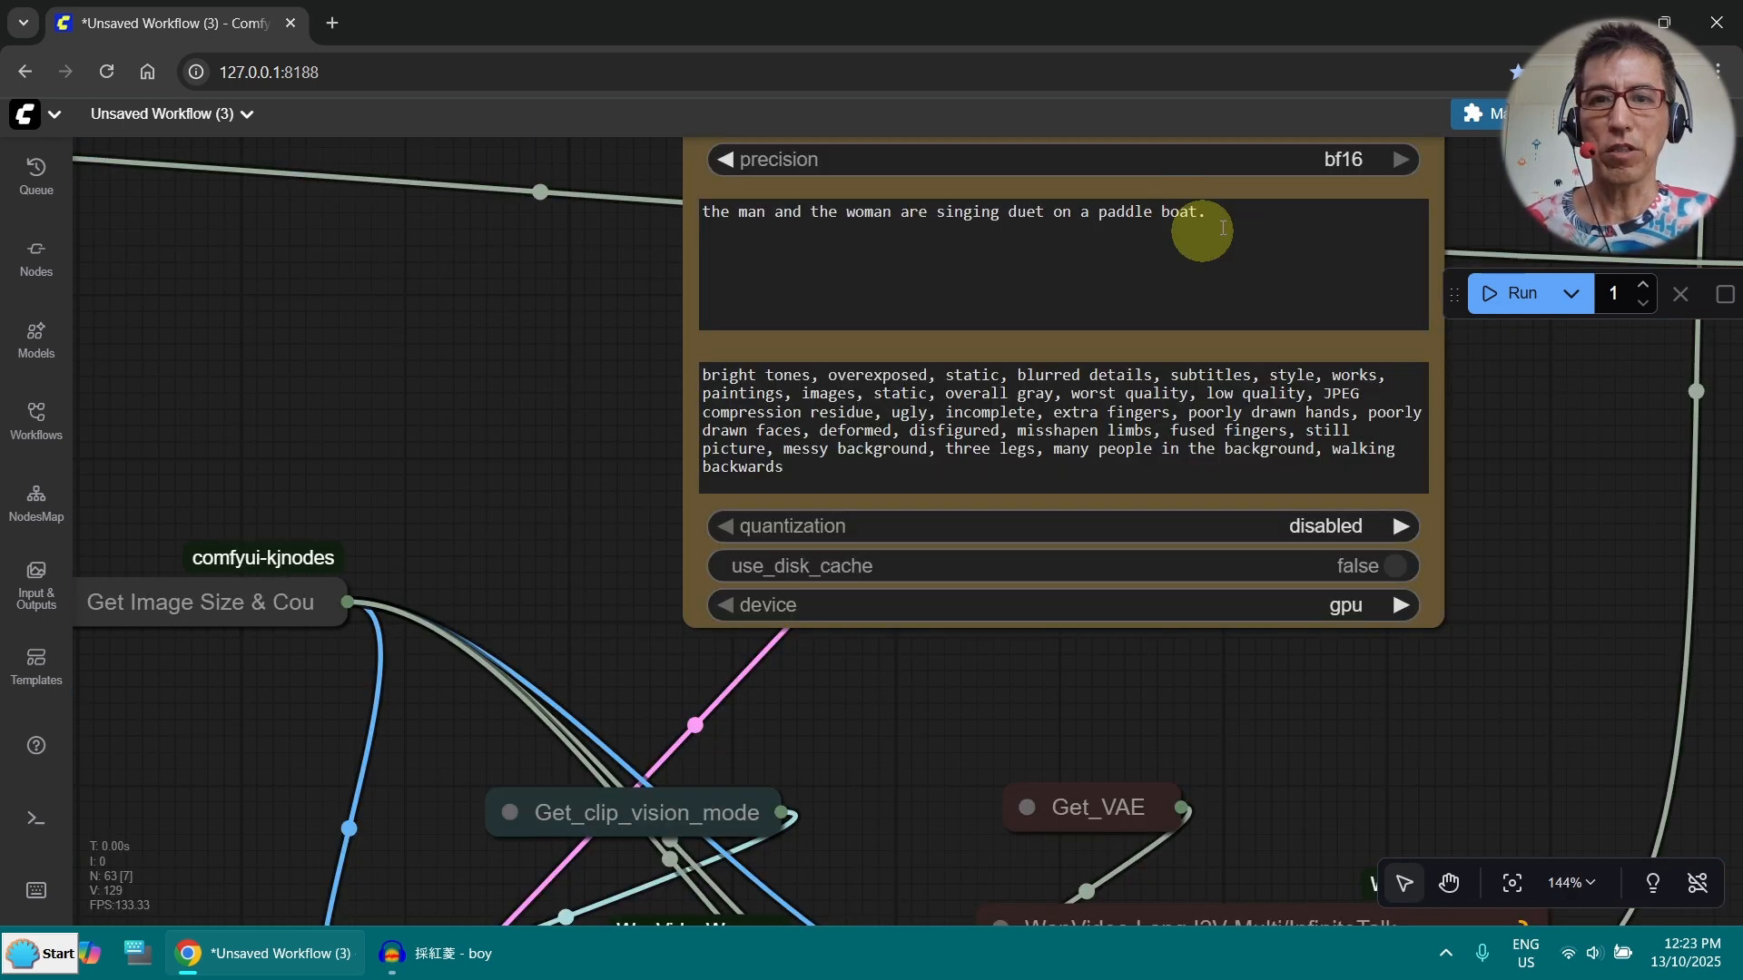
Run the duet workflow and check the finished boat video in the queue
left_click_drag(1563, 207, 1456, 228)
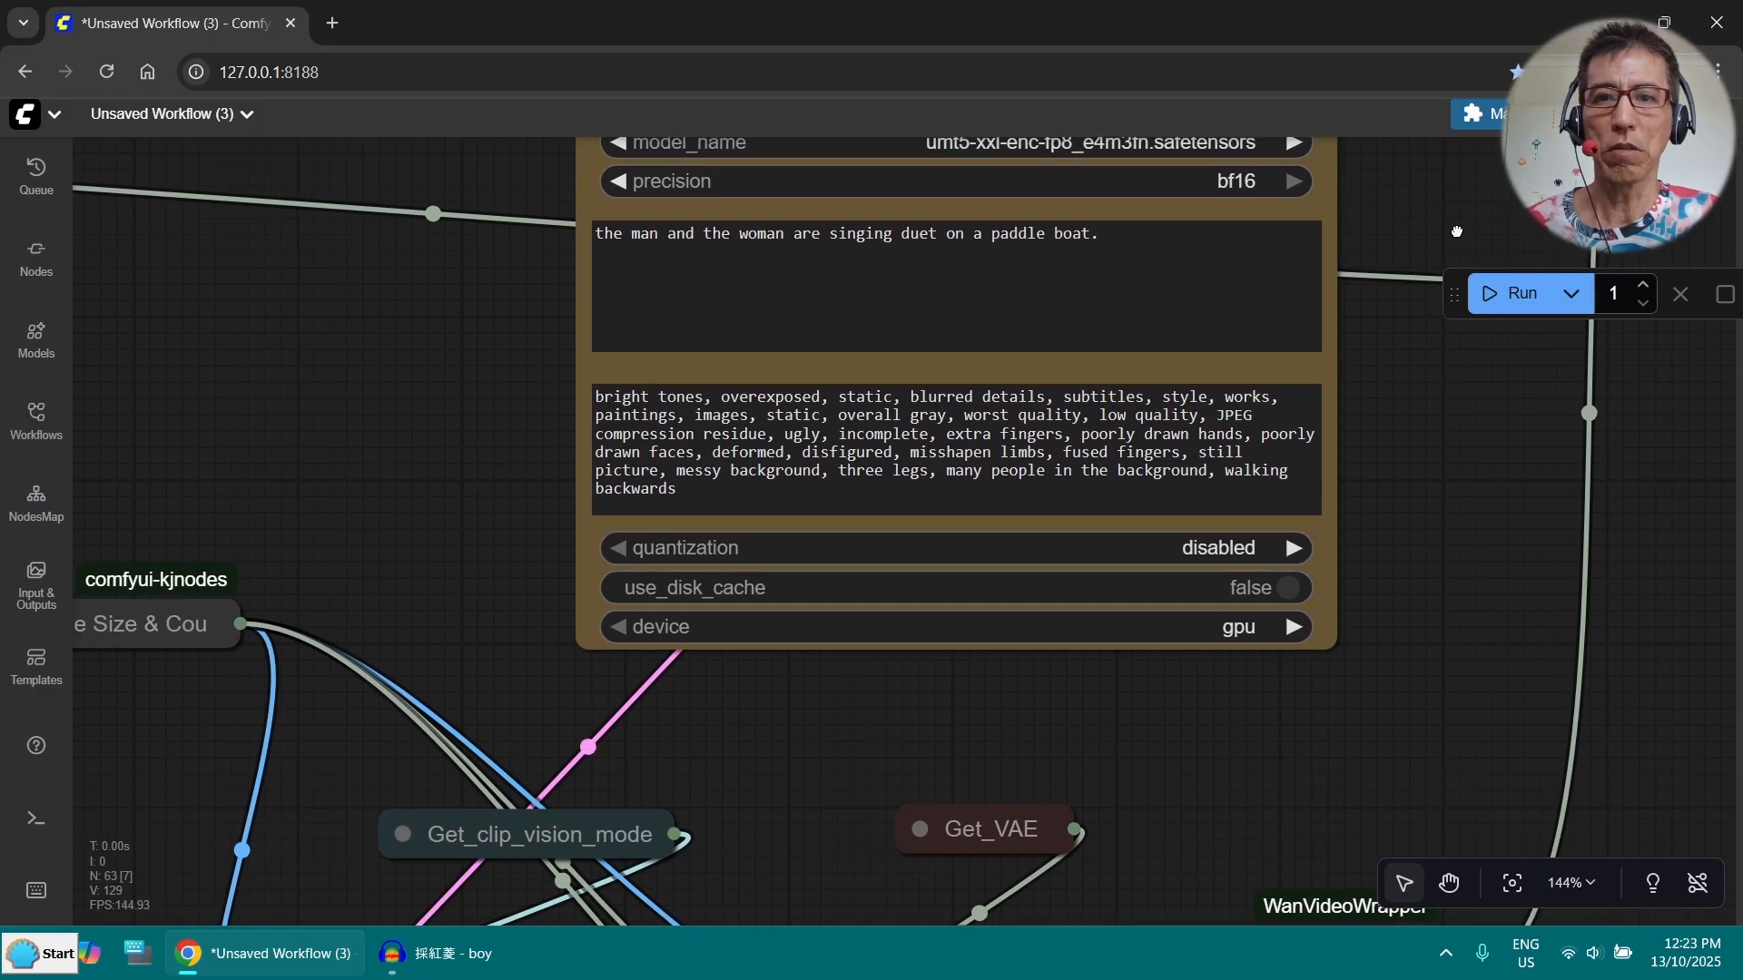
left_click(1498, 314)
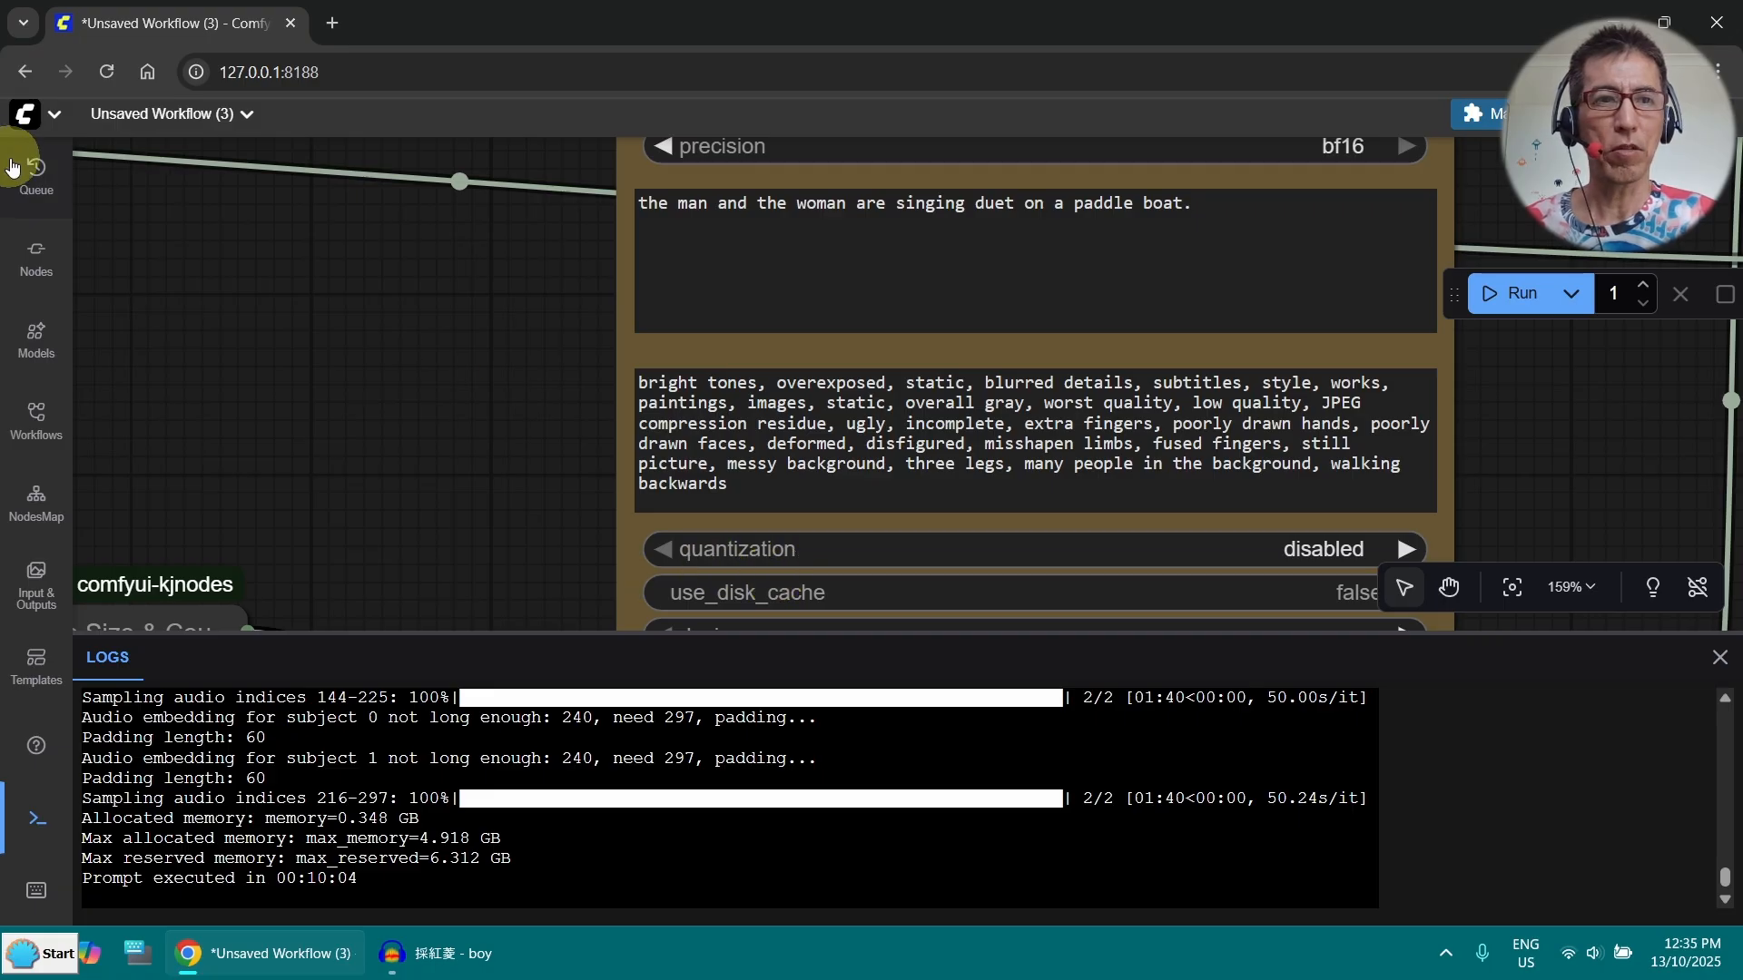
left_click(36, 183)
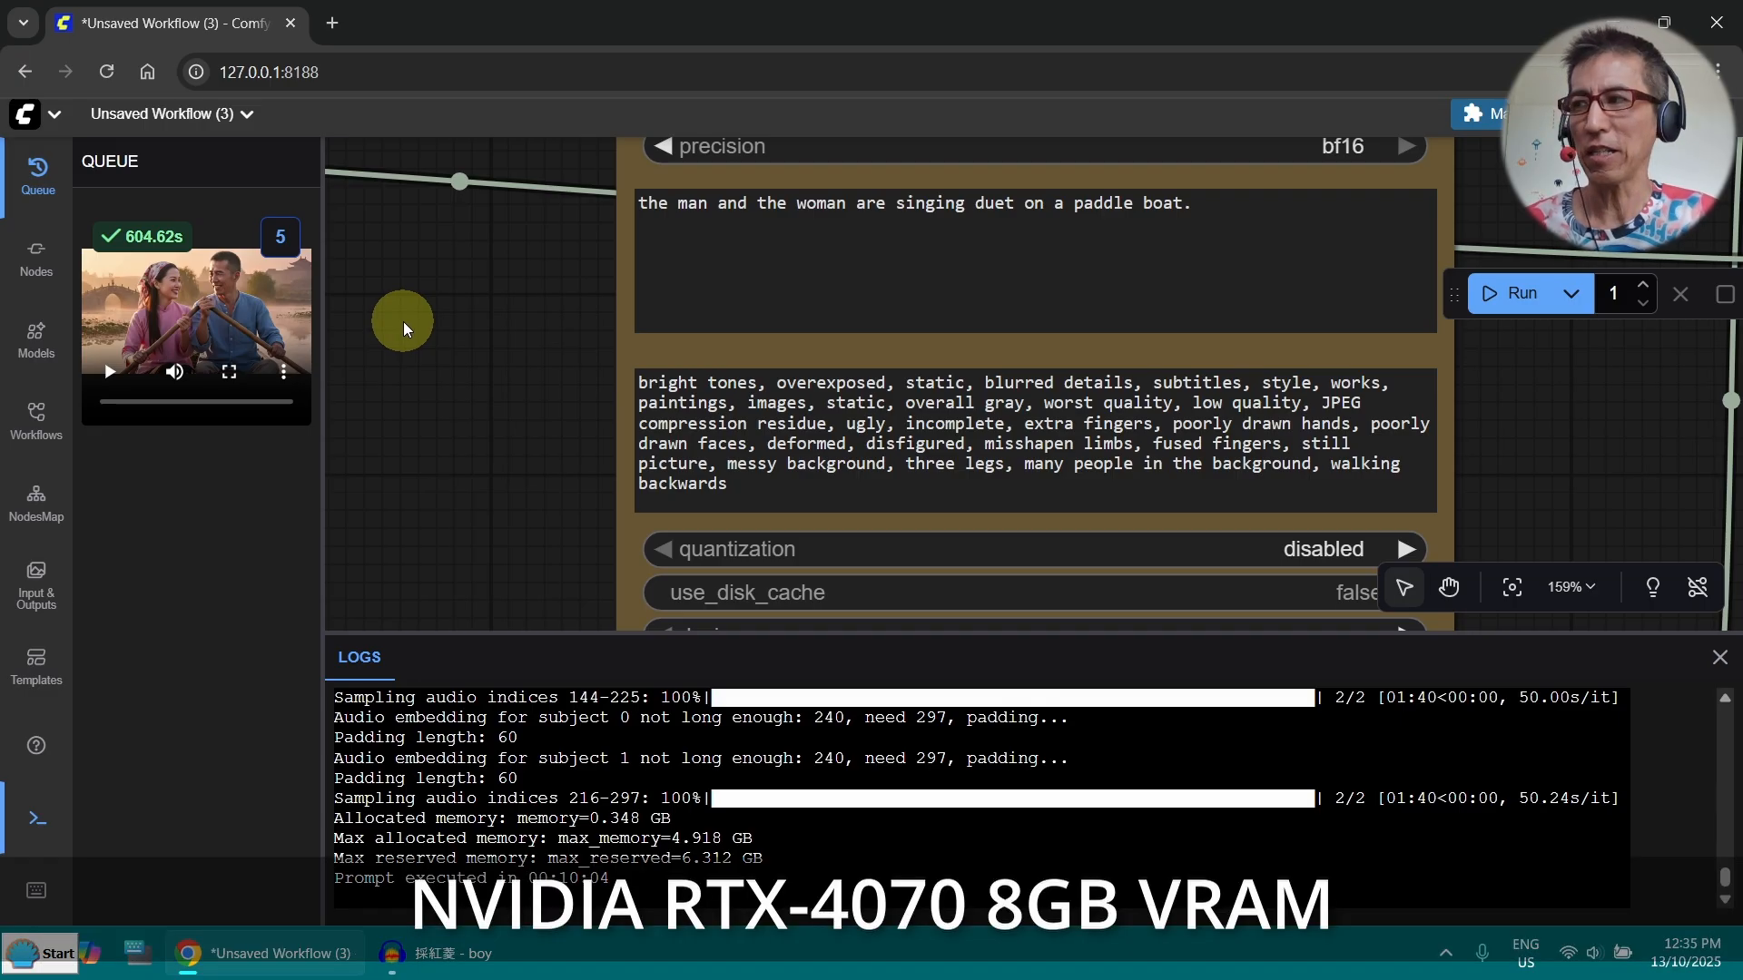
left_click(53, 193)
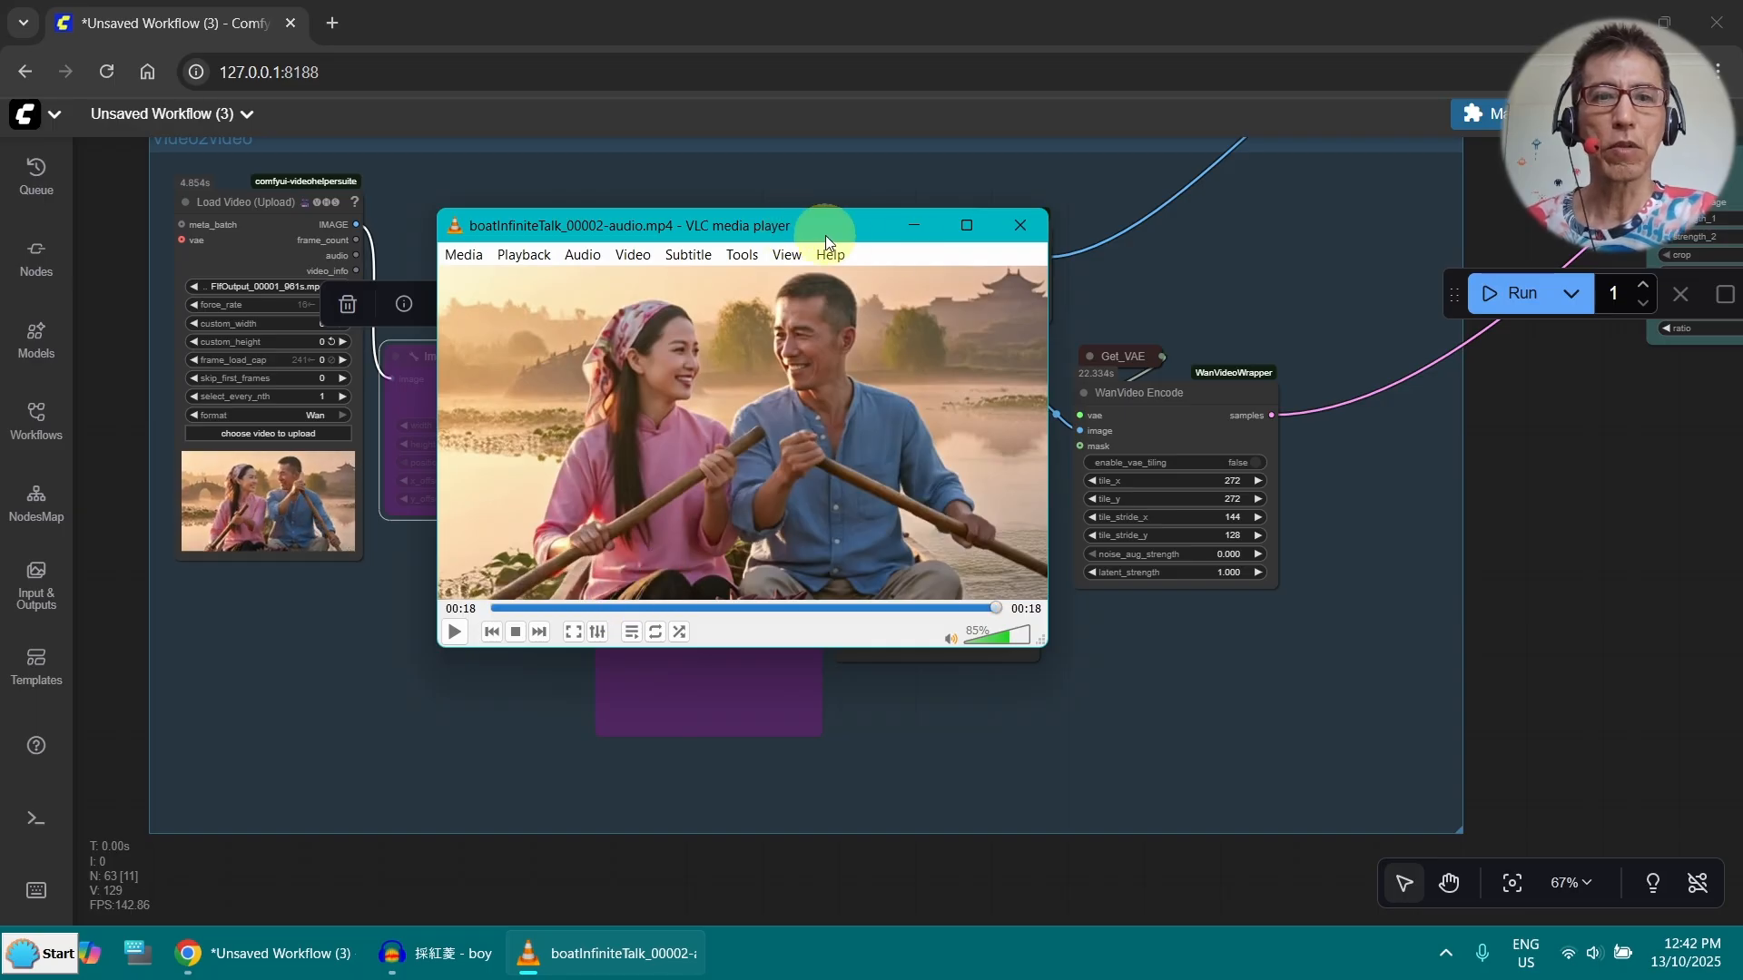
Switch to VLC and place the boatInfiniteTalk_00002-audio.mp4 and FlfOutput_00001_961s.mp4 players side by side for comparison
left_click_drag(825, 236, 573, 219)
left_click_drag(1742, 435, 1074, 221)
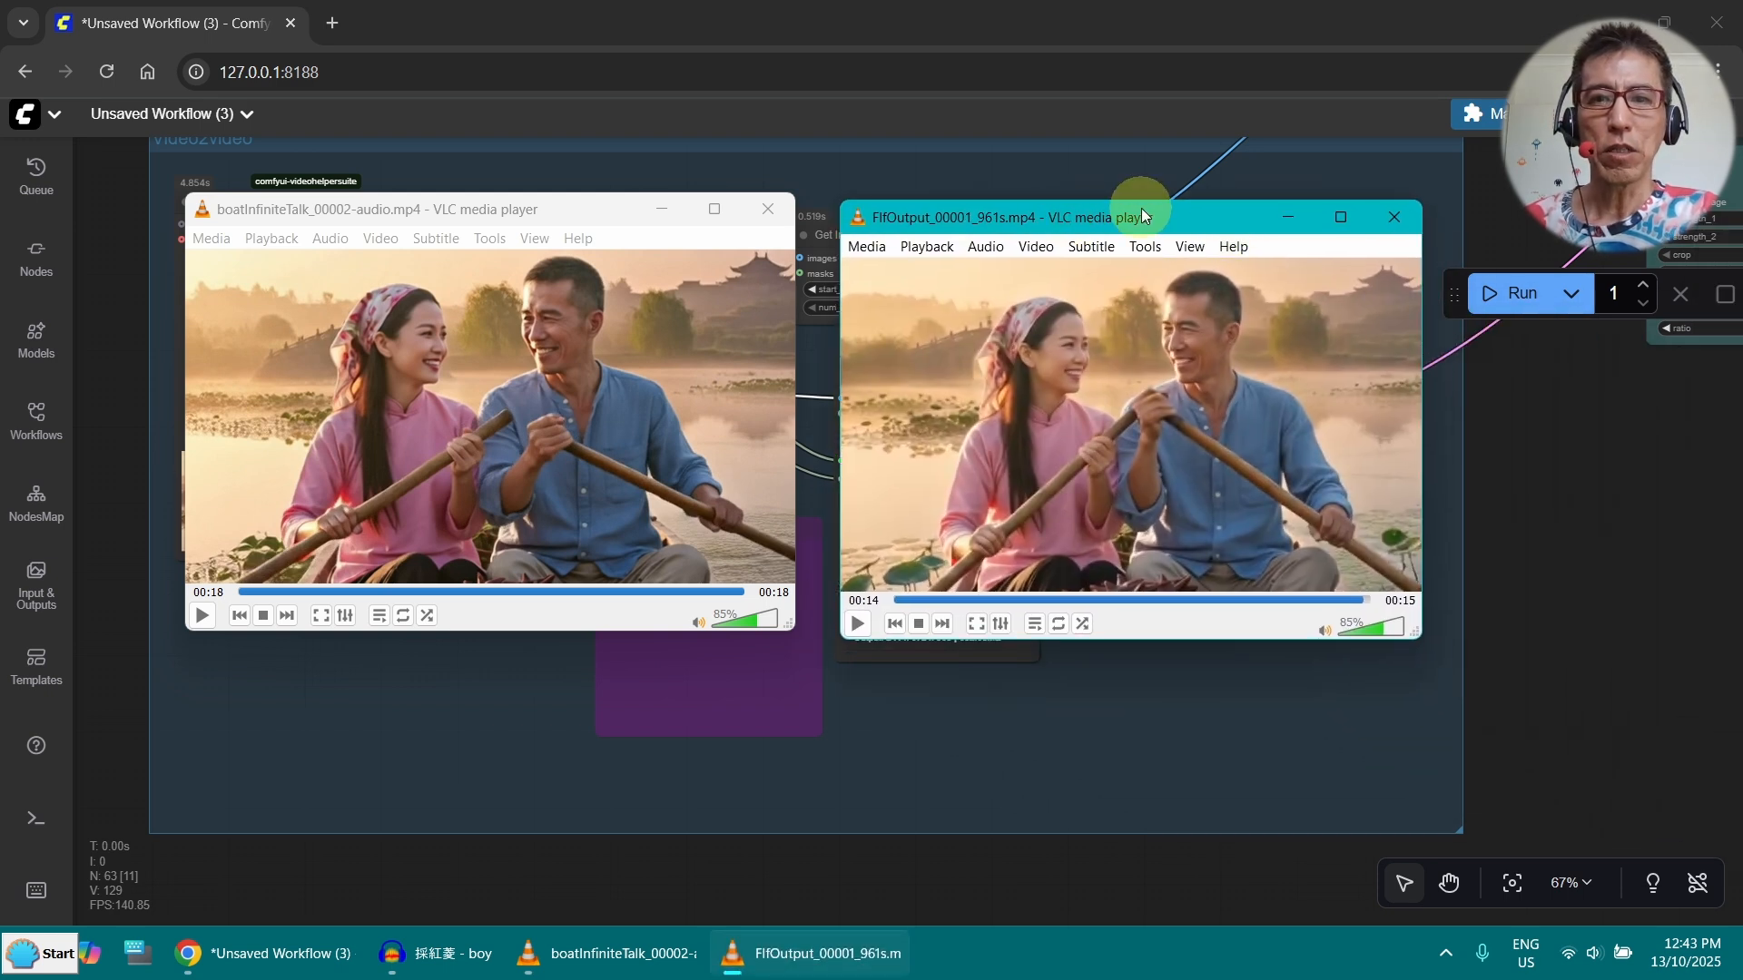
left_click_drag(1171, 228, 1136, 222)
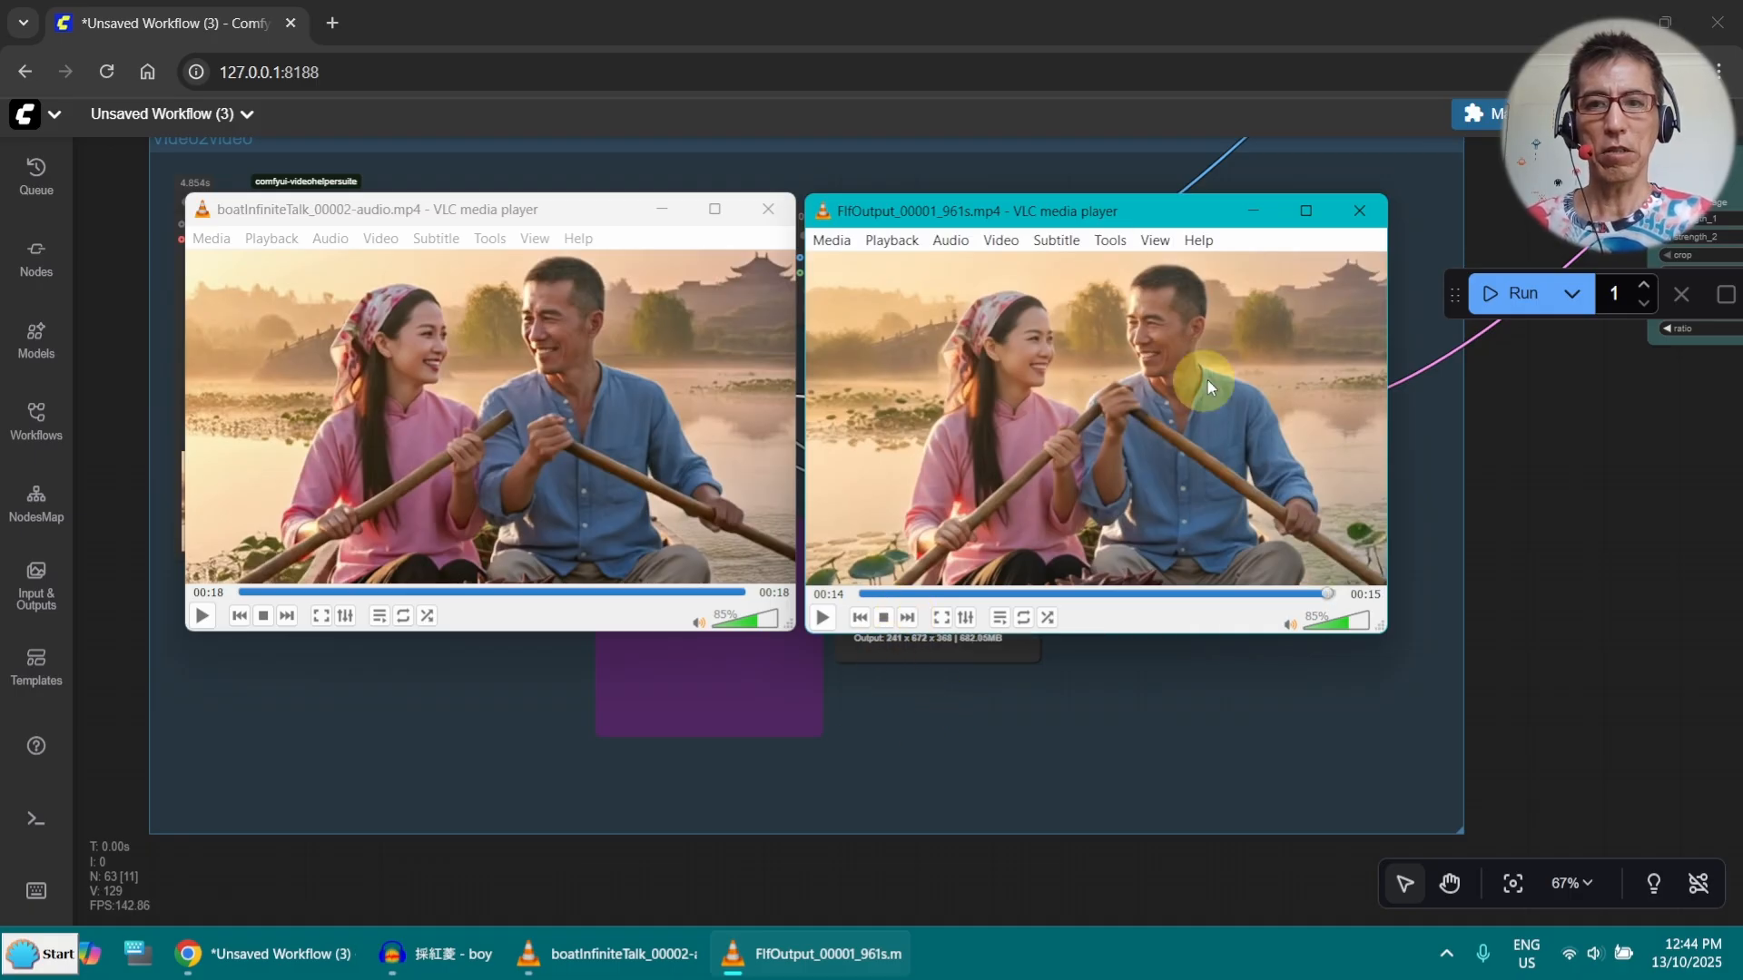
Replay the original and lip-synced boat videos to compare them, and minimize the boatInfiniteTalk_00002-audio.mp4 player
left_click(907, 618)
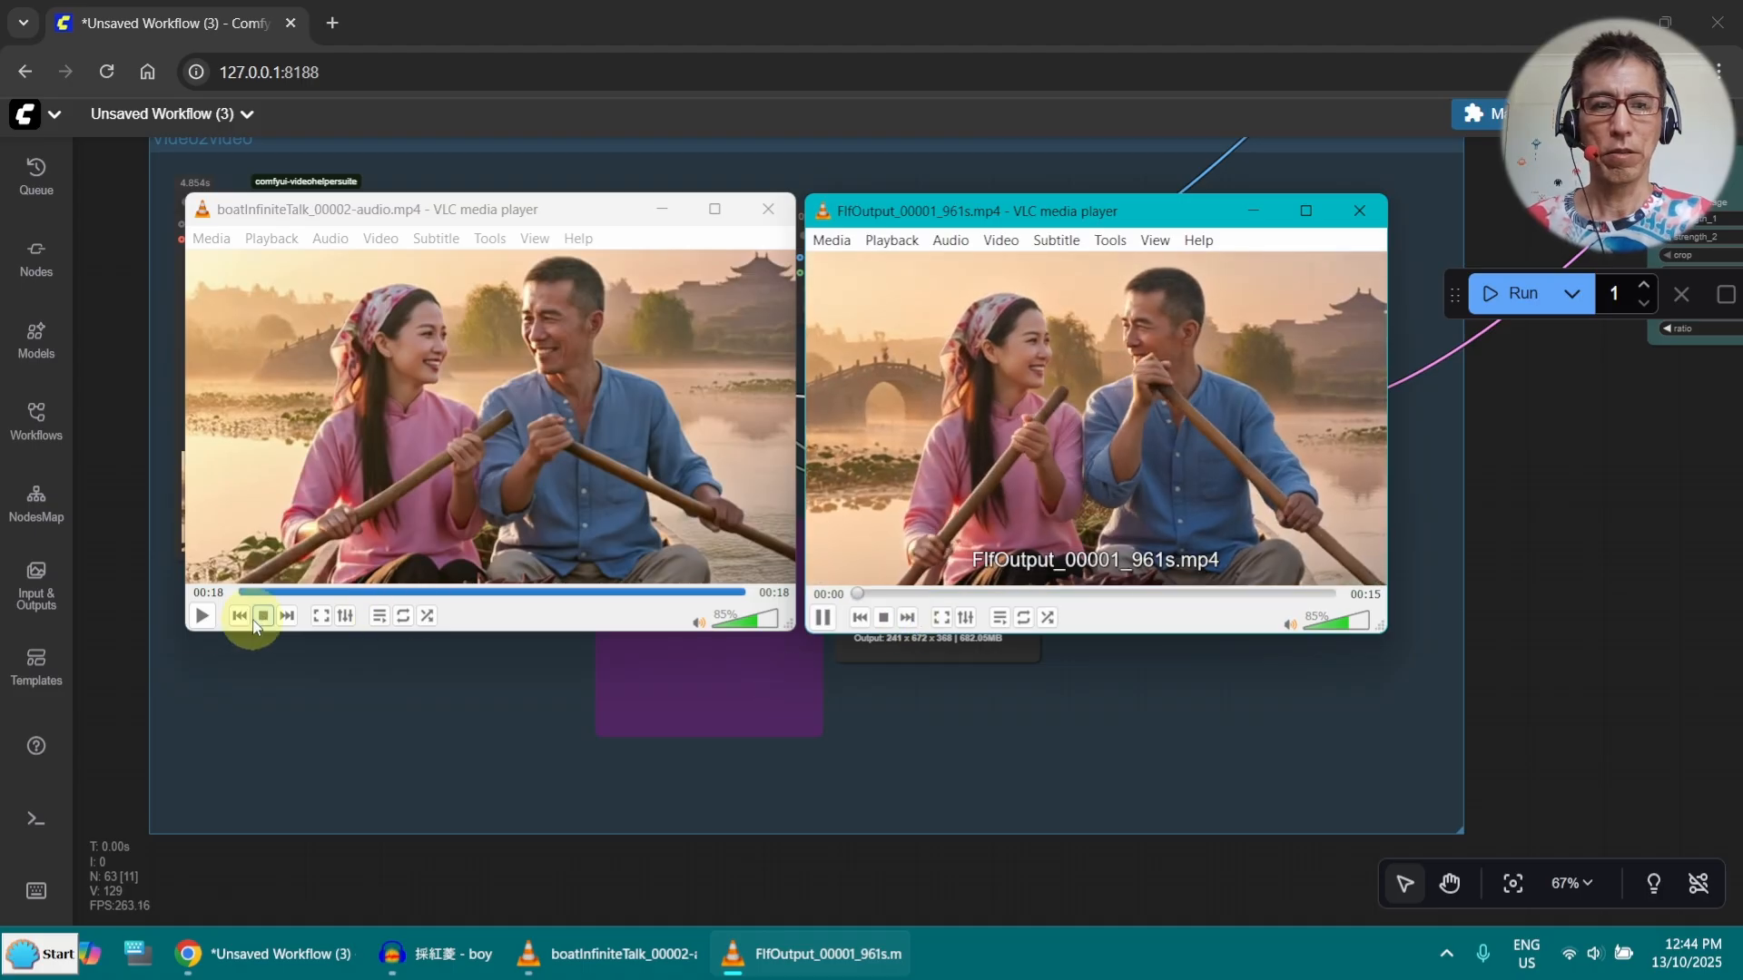
left_click(286, 616)
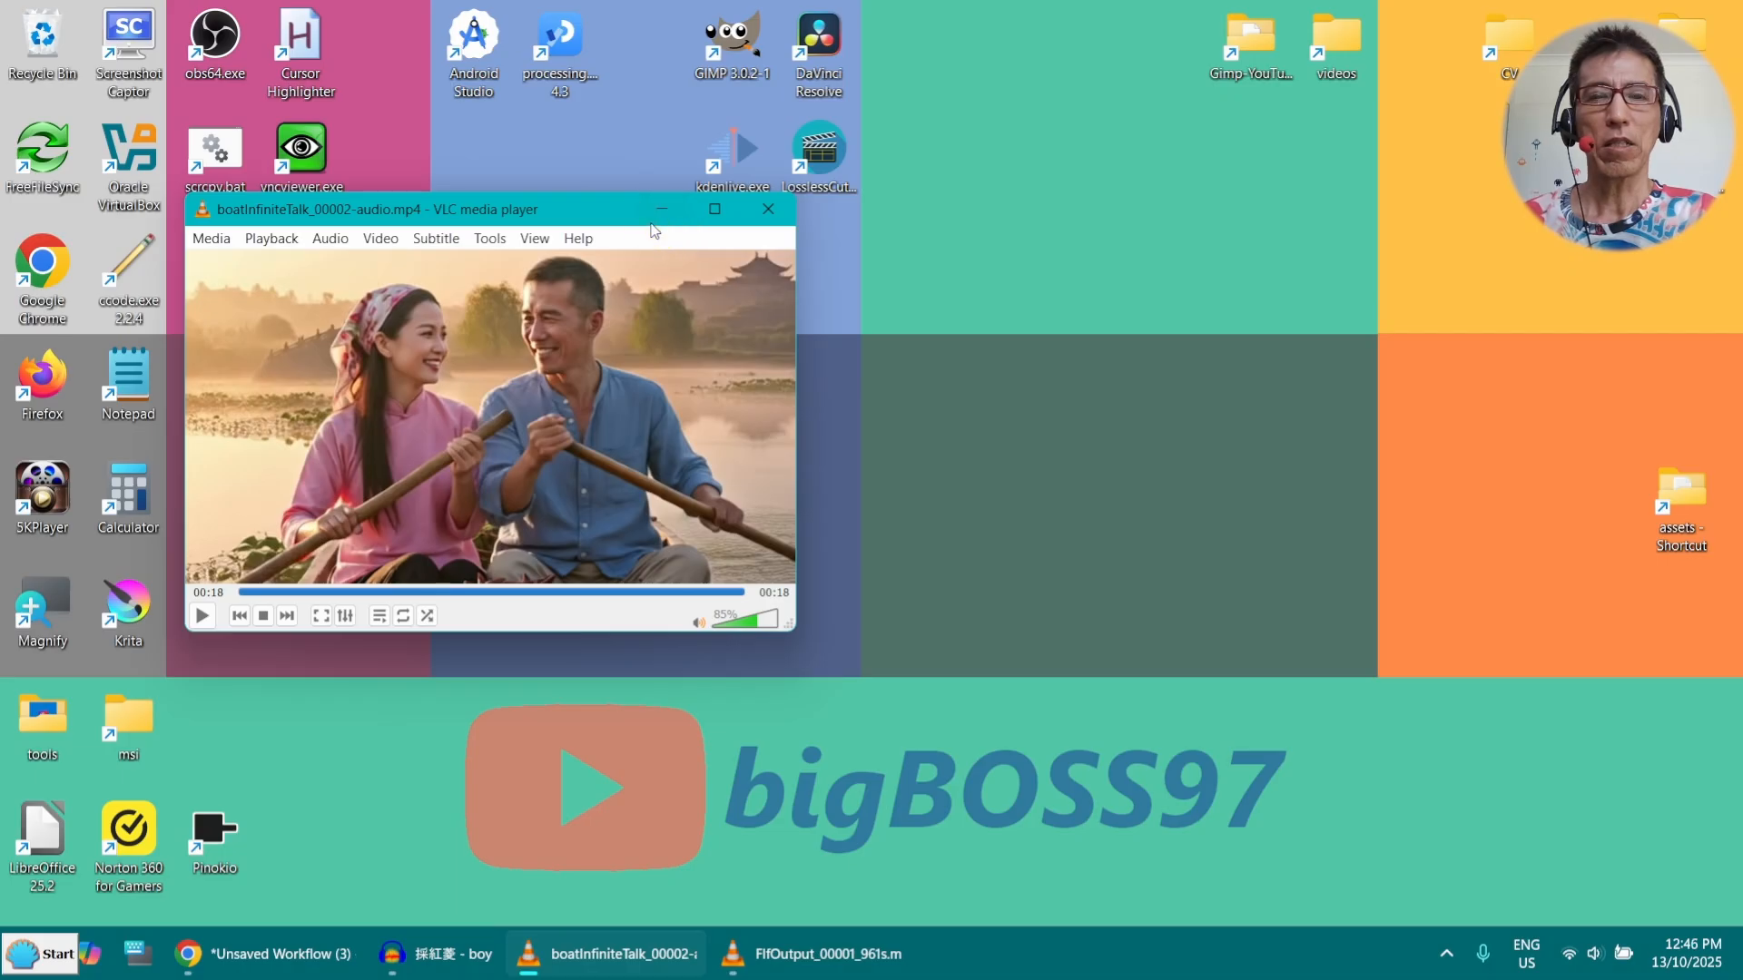
left_click(662, 210)
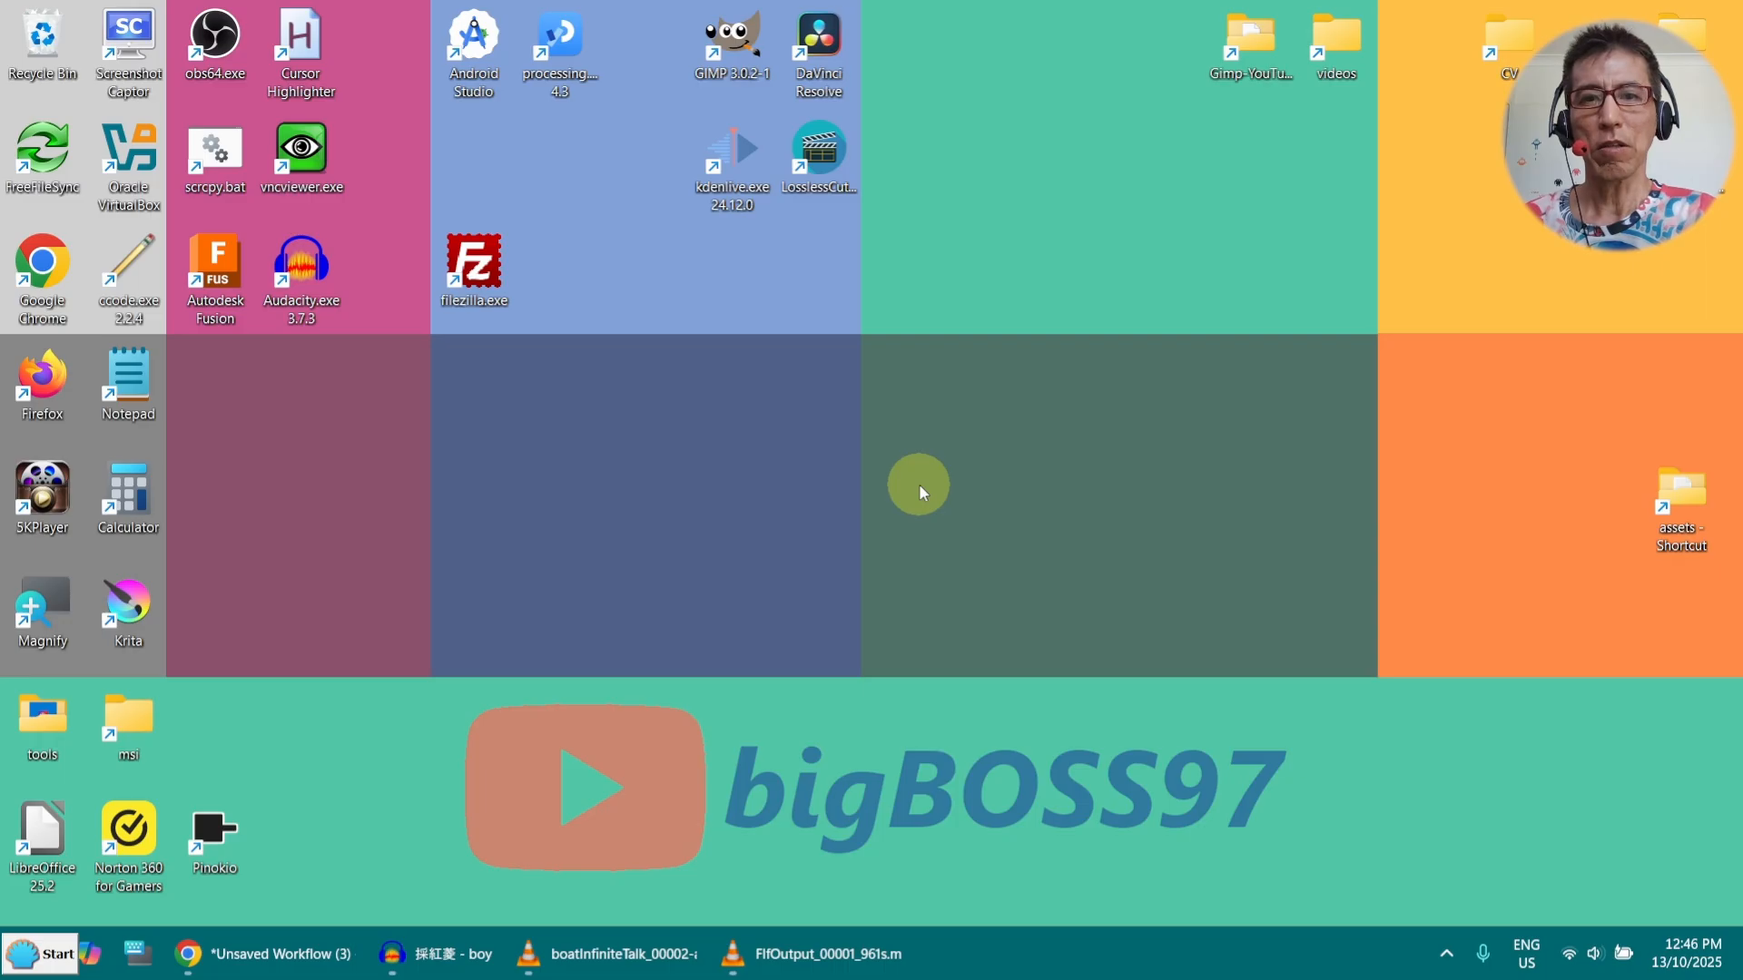